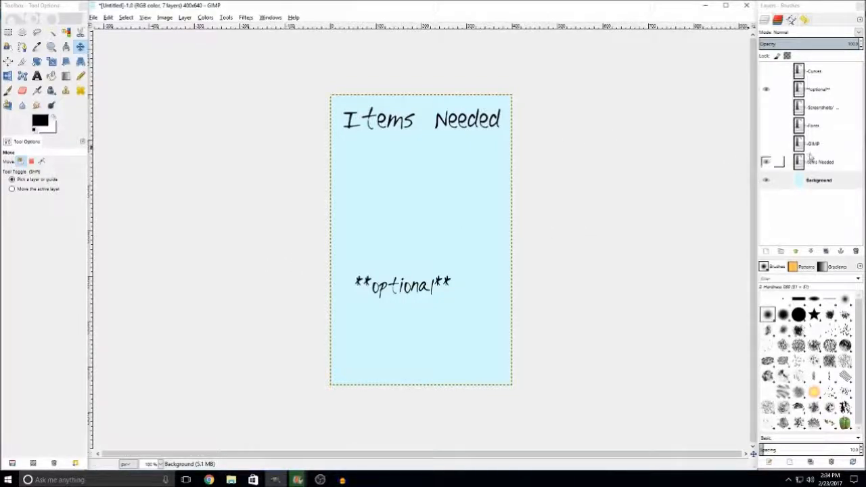
Make the -GIMP text layer visible
left_click(766, 144)
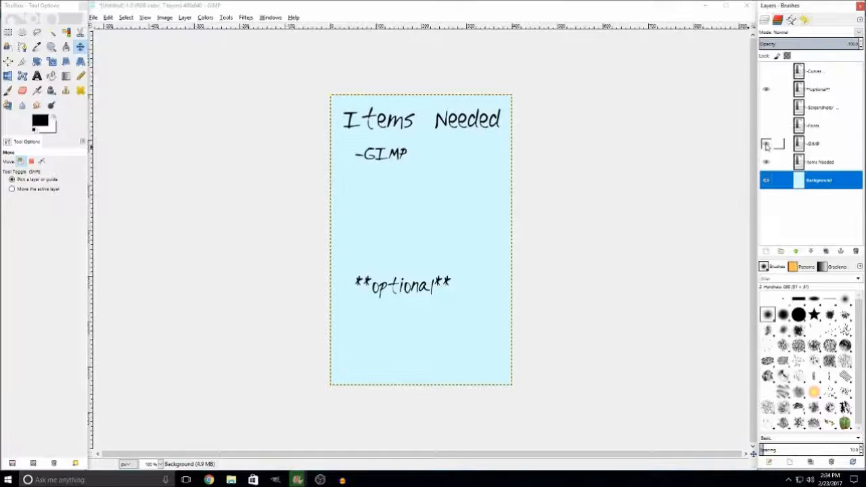
left_click(236, 8)
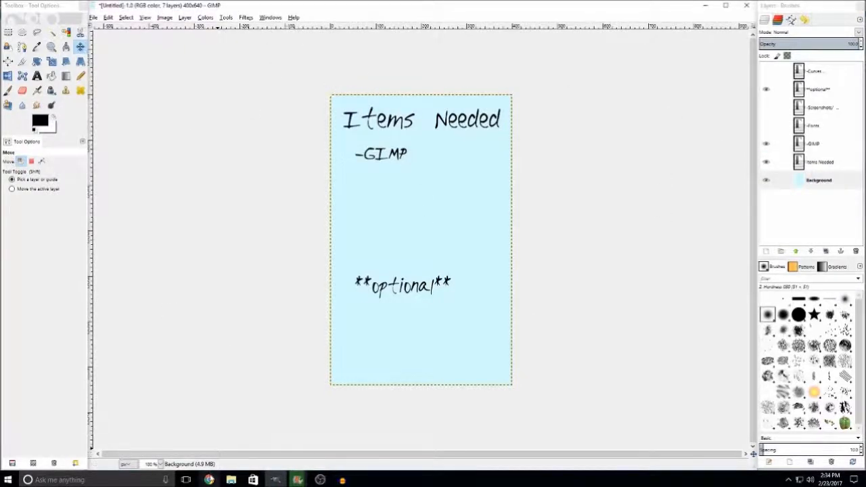
Switch to Chrome, reopen the official GIMP Downloads page from the "gimp download" search results, and check its operating system line
left_click(210, 480)
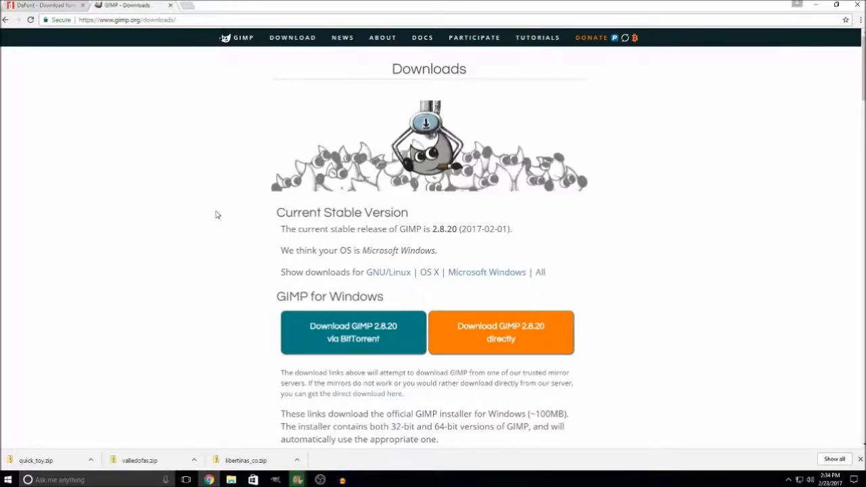
left_click(6, 20)
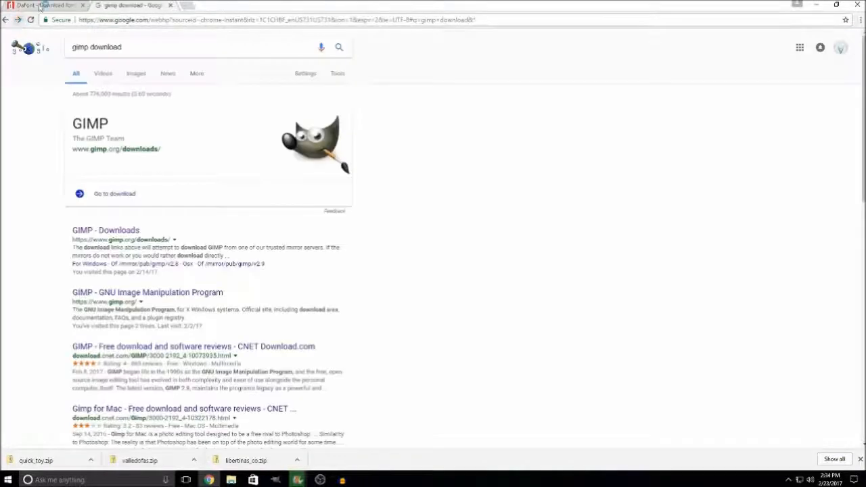
left_click(114, 233)
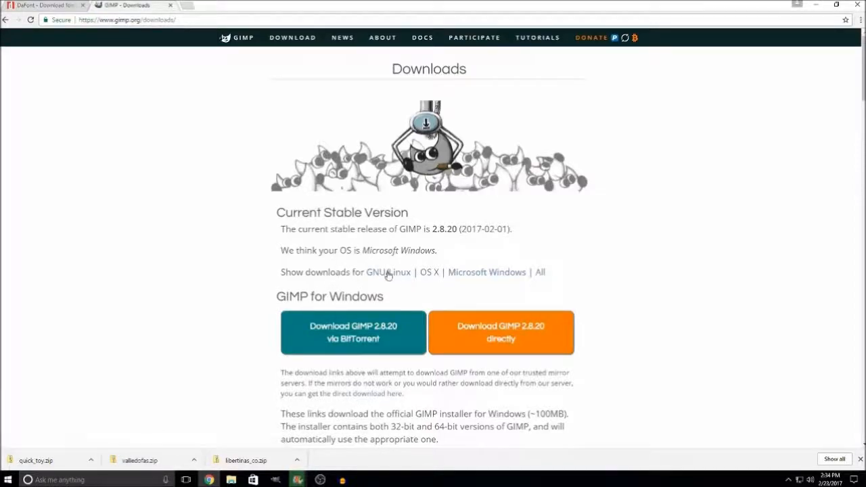
double_click(343, 252)
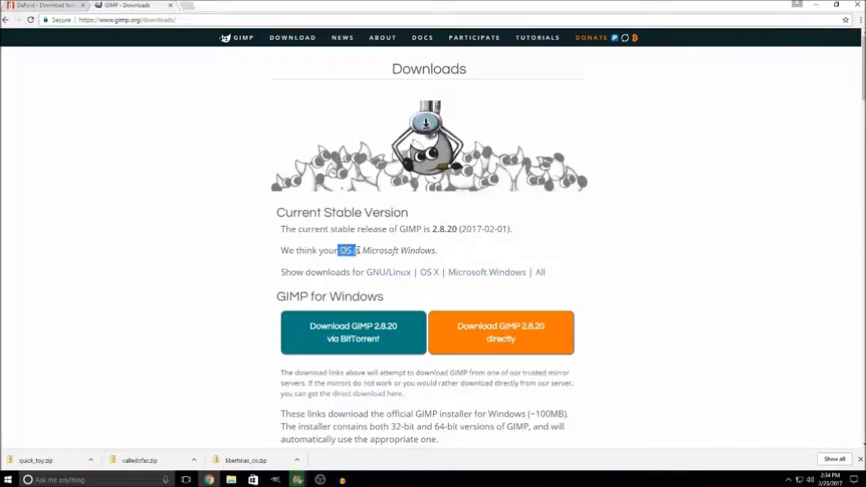
left_click(347, 253)
left_click(817, 5)
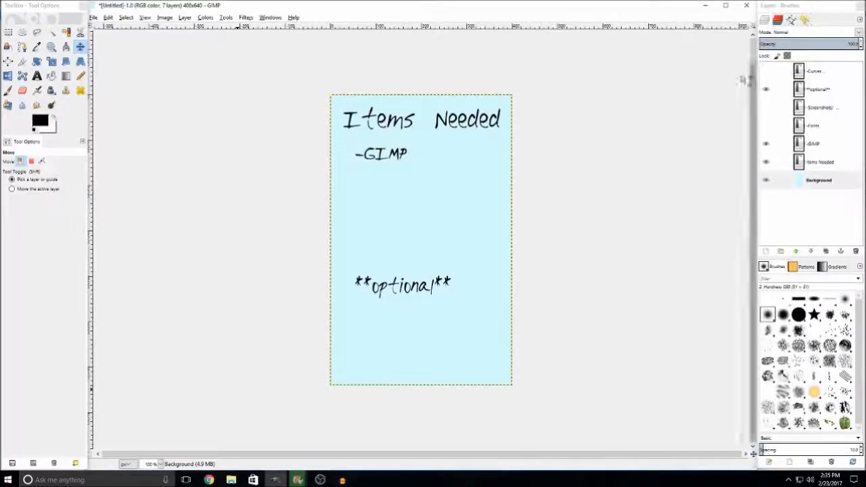
Make the -Fonts text layer visible and look through the Text tool's list of installed fonts
left_click(767, 125)
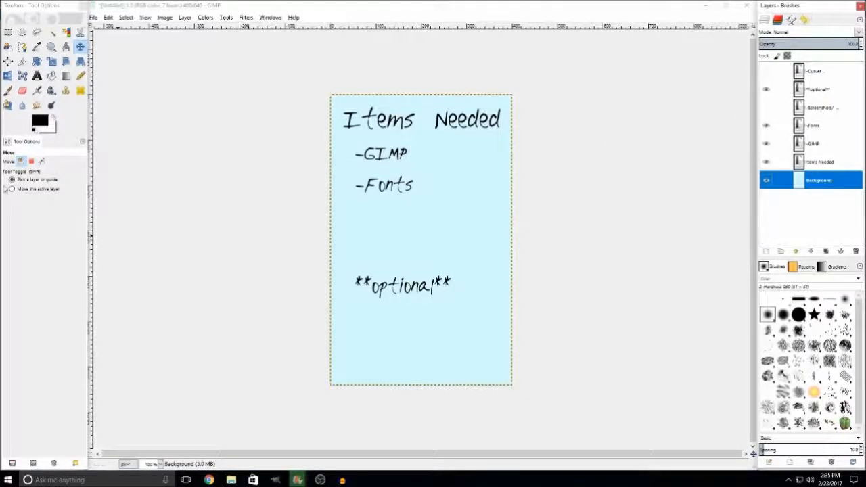
left_click(38, 76)
left_click(9, 166)
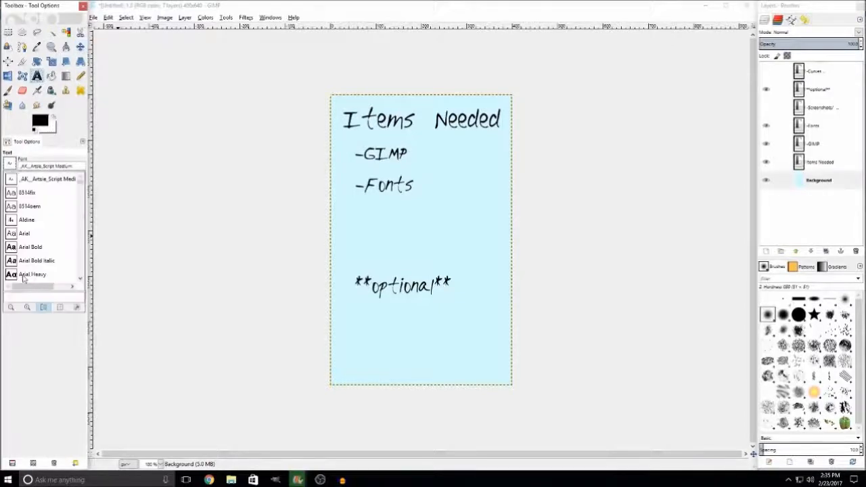
scroll(38, 240, "down", 3)
mouse_move(80, 188)
left_mouse_down()
mouse_move(83, 259)
mouse_move(80, 174)
left_mouse_up()
left_click(13, 165)
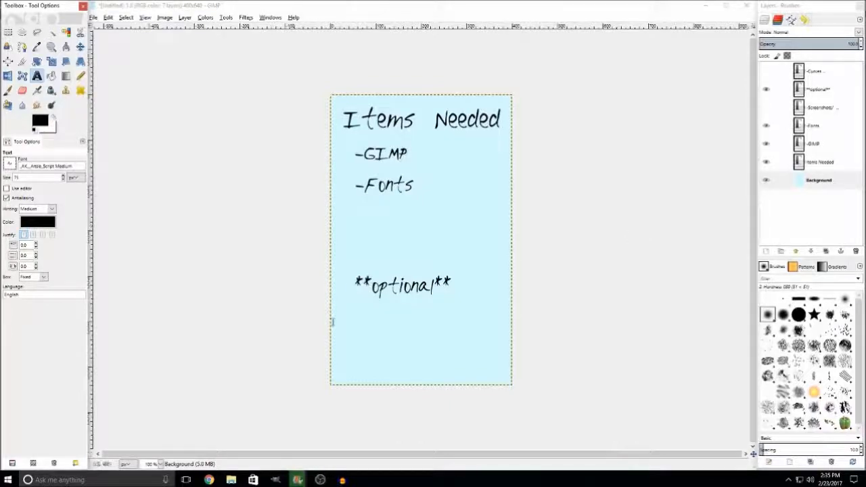
Switch to Chrome and look over the dafont.com home page, including its font categories and recently added fonts
left_click(209, 480)
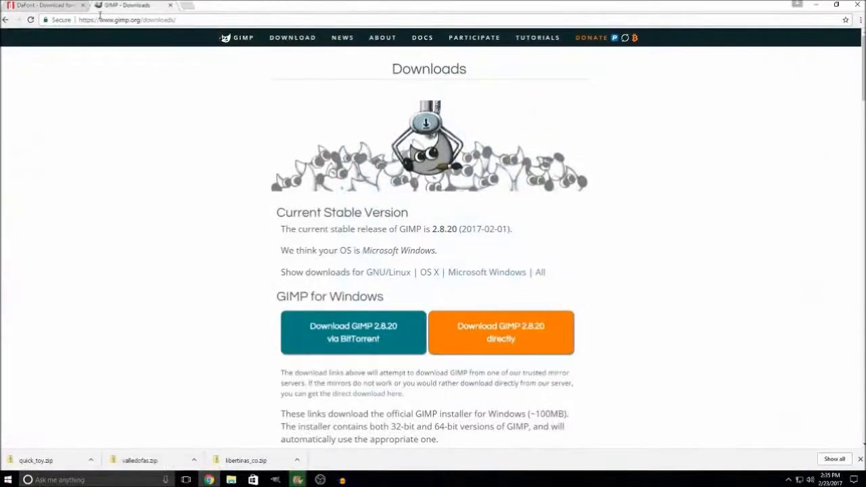
left_click(61, 6)
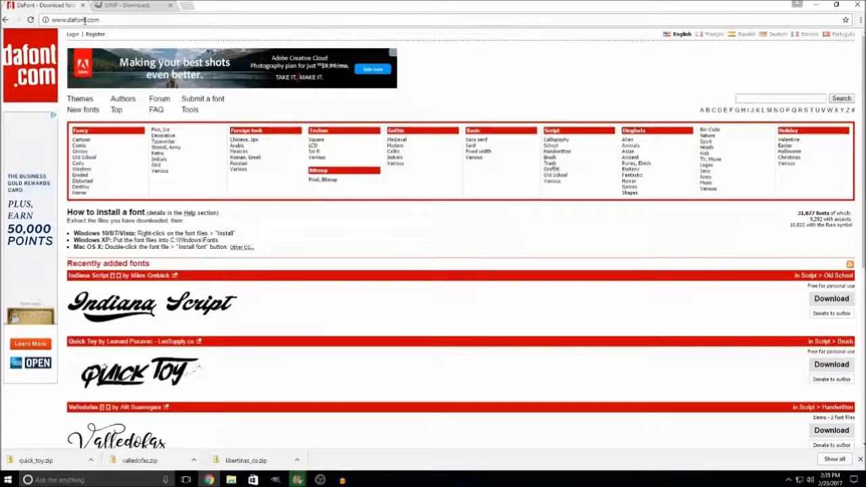
scroll(300, 270, "down", 3)
scroll(301, 271, "down", 2)
scroll(300, 284, "up", 5)
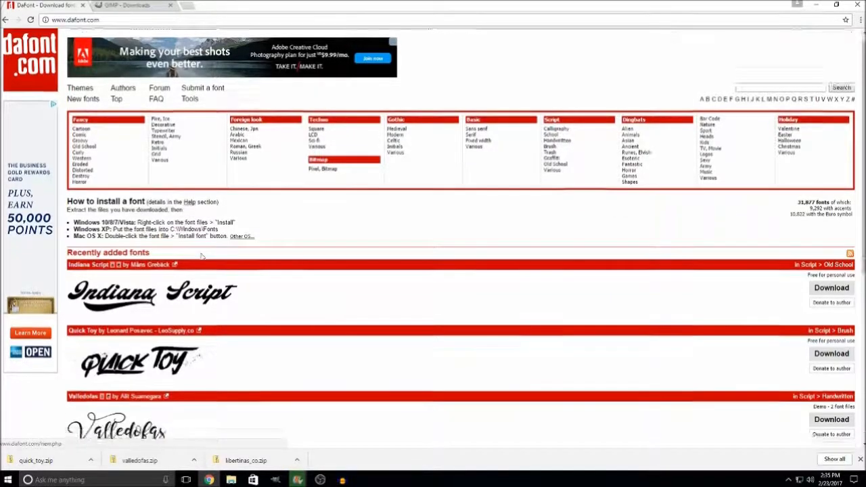
Open DaFont's New fonts page, examine the listed fonts and their download options, and return to GIMP
scroll(239, 150, "down", 4)
left_click(95, 331)
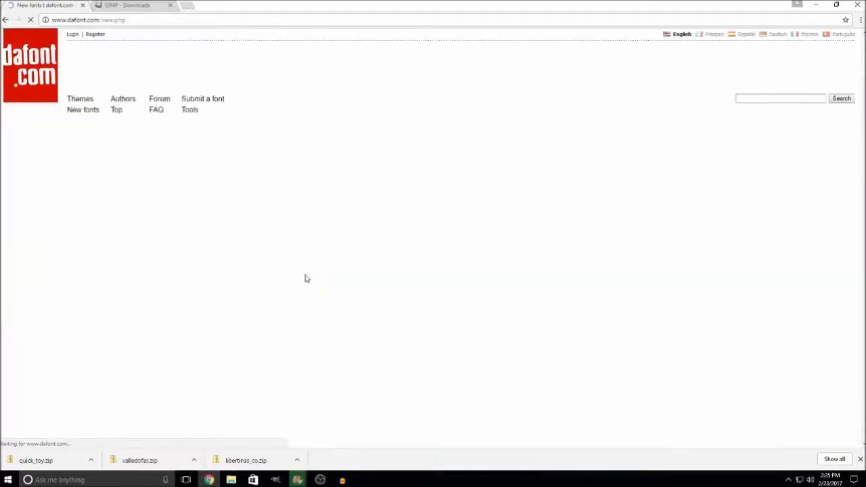
scroll(260, 258, "down", 3)
scroll(259, 260, "down", 11)
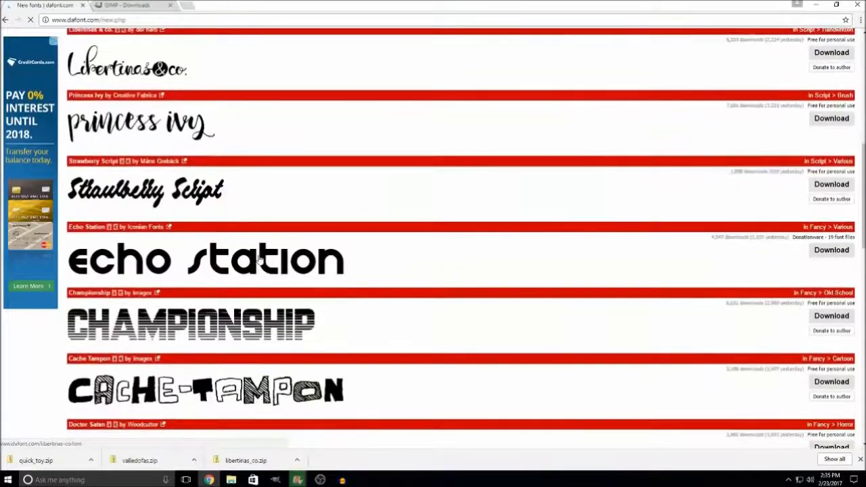
scroll(260, 260, "down", 3)
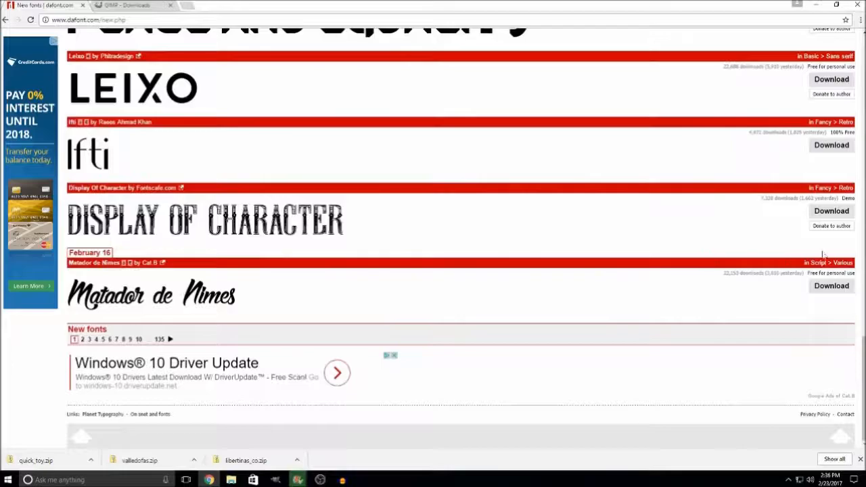
scroll(464, 235, "up", 4)
scroll(464, 234, "up", 8)
scroll(457, 234, "down", 2)
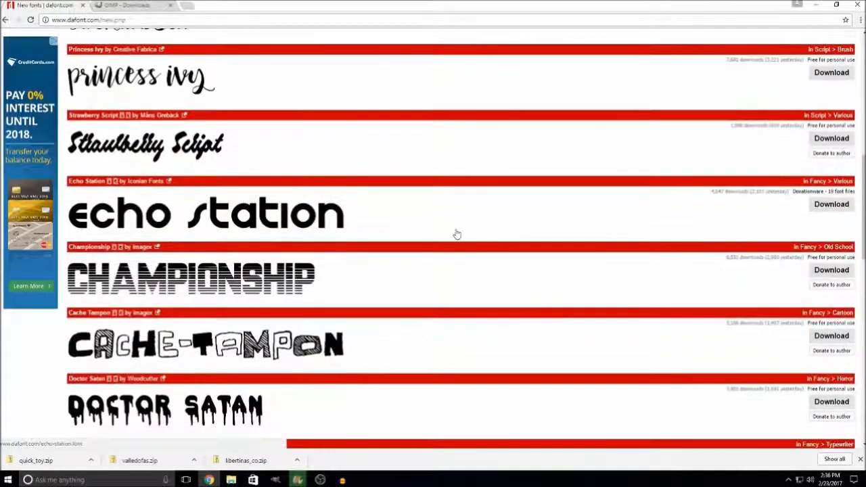
scroll(457, 234, "up", 7)
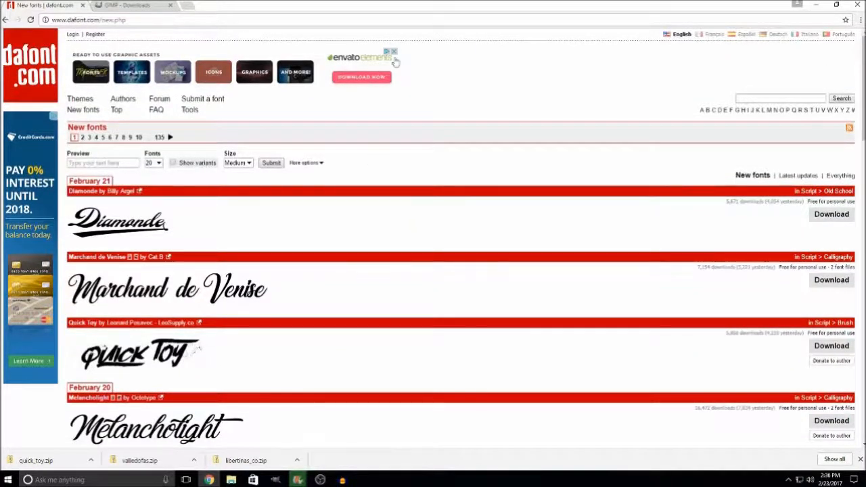
left_click(816, 4)
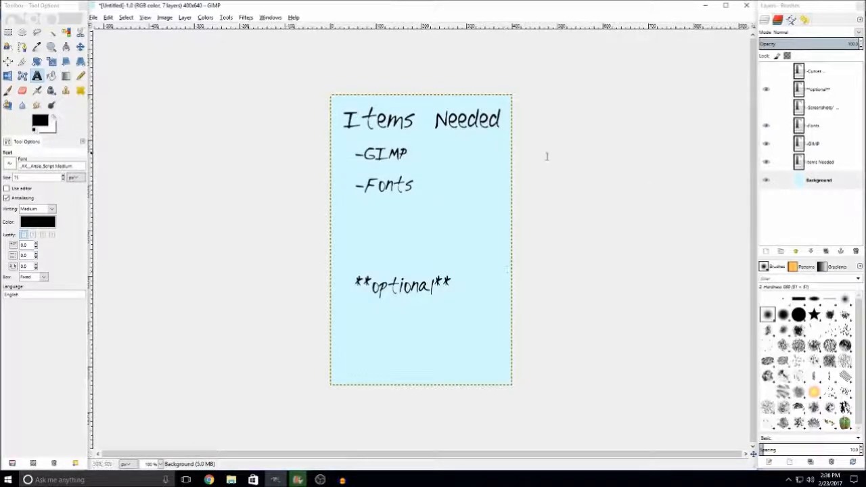
Find fonts starting with "p" and set the Text tool's font to Portobesto
left_click(9, 166)
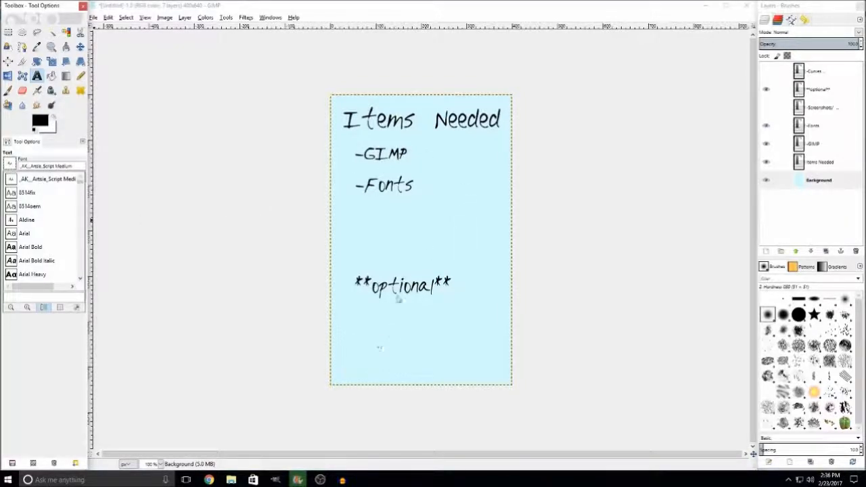
left_click(54, 166)
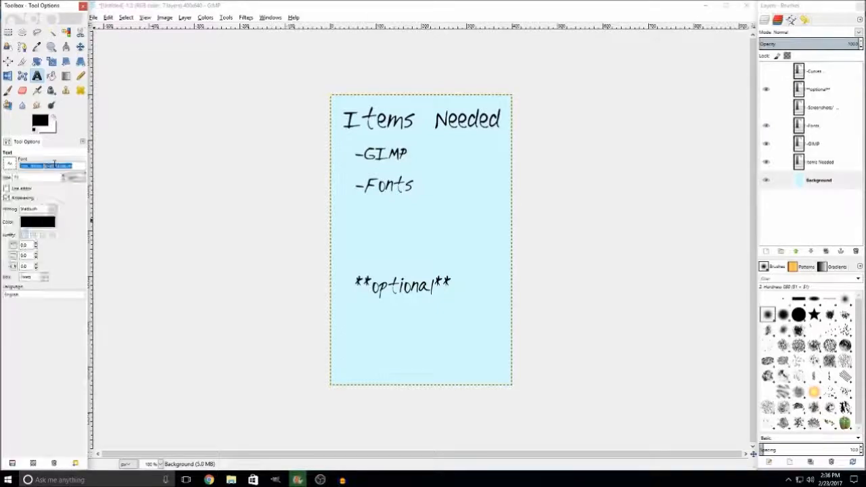
type("pl")
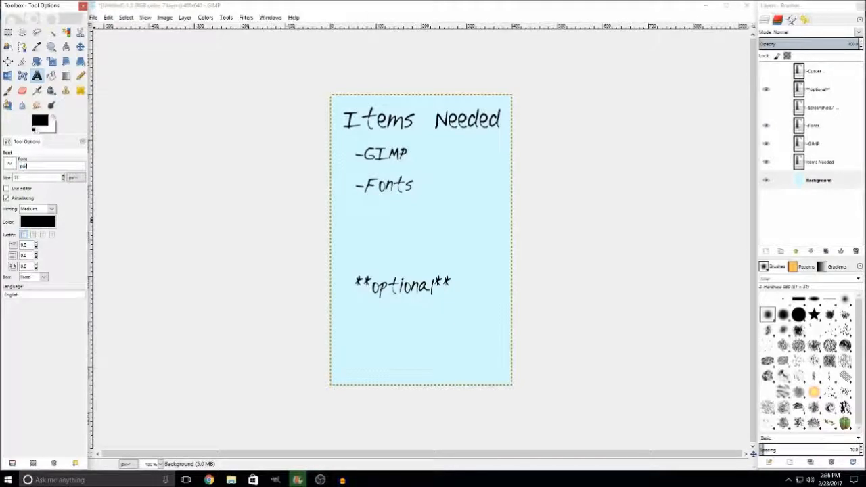
key("BackSpace")
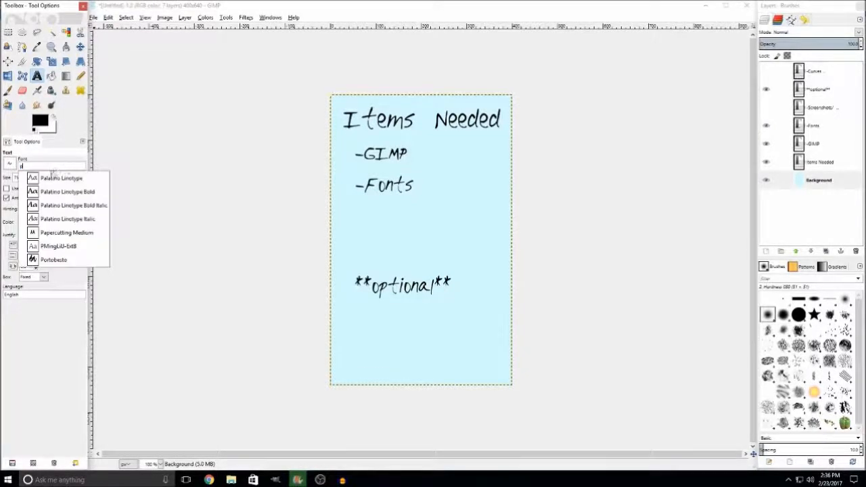
left_click(51, 260)
Draw a text box about 362 × 140 px below the **optional** text and enter "fakeo" in it
left_click_drag(351, 376, 511, 310)
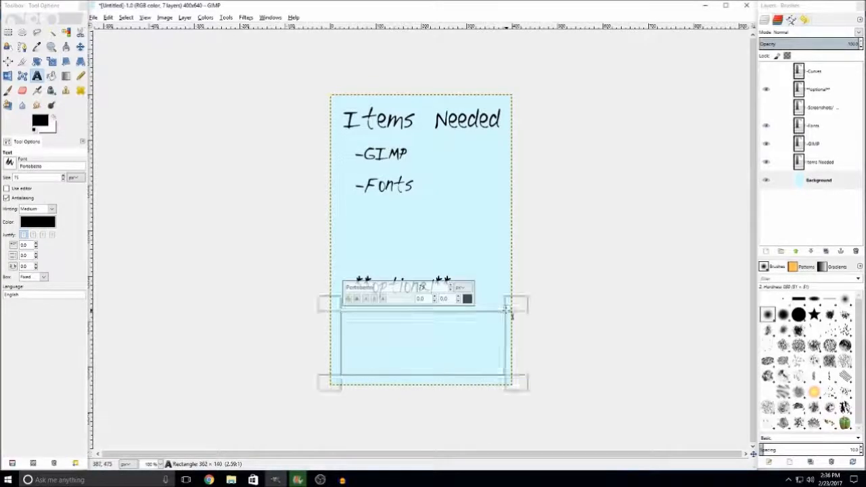
type("ghaoie")
key("BackSpace")
key("BackSpace")
key("BackSpace")
key("BackSpace")
key("BackSpace")
key("BackSpace")
type("fakeo")
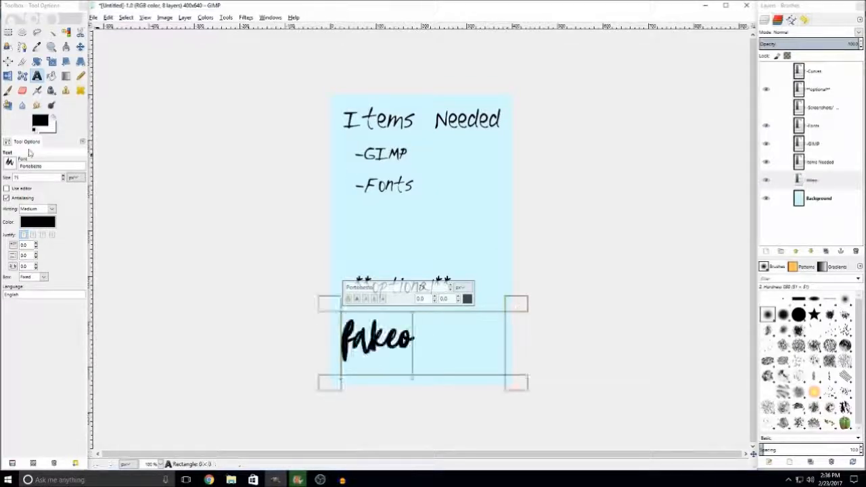
Change the font of the "fakeo" text to Papercutting Medium
left_click(9, 164)
left_click(11, 164)
scroll(62, 246, "up", 5)
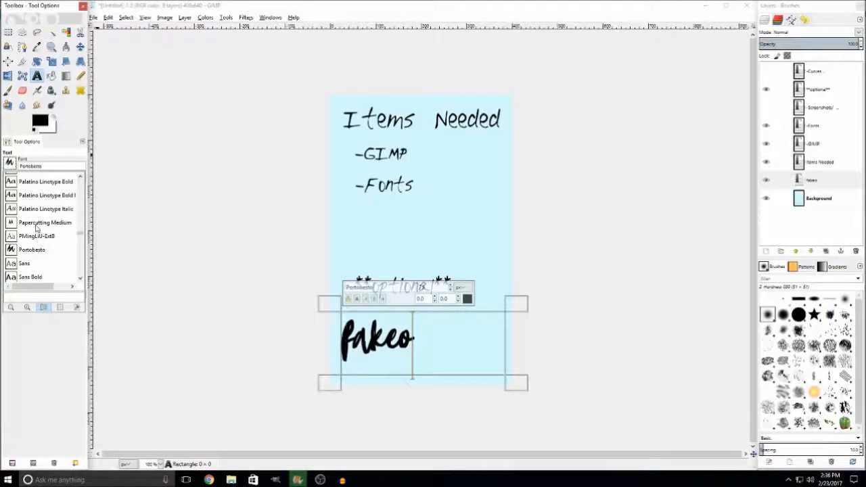
left_click(37, 224)
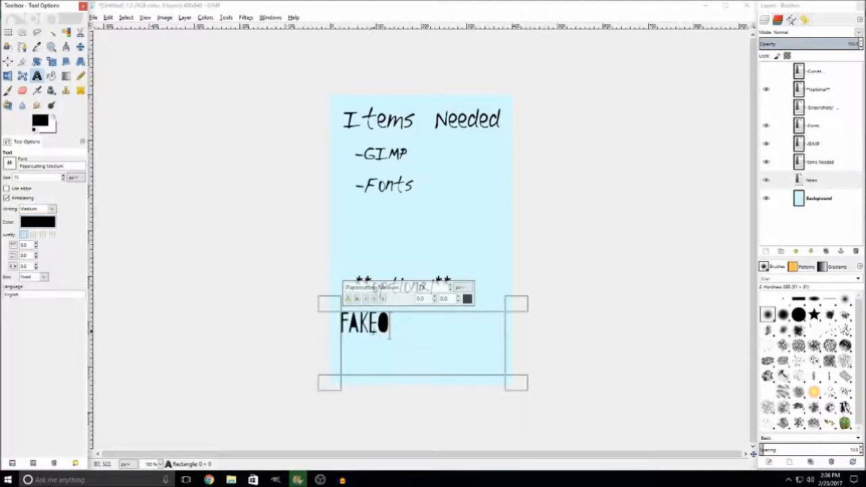
Delete the "fakeo" text layer
right_click(812, 179)
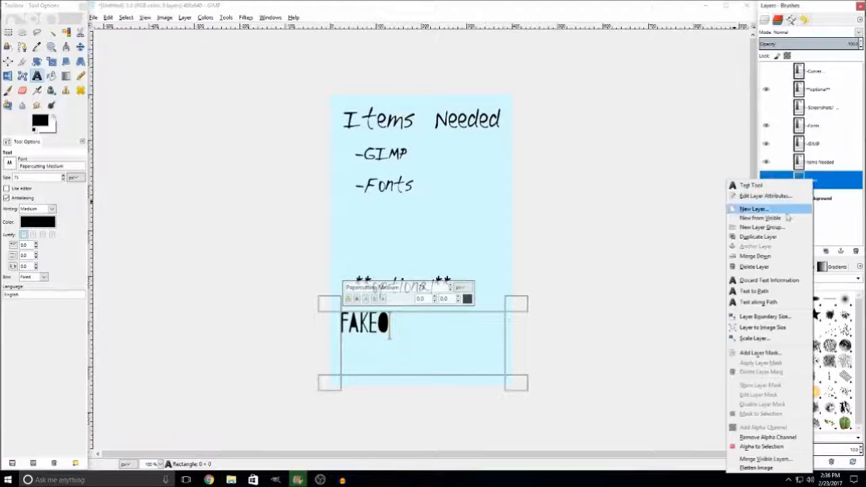
left_click(755, 267)
Activate the Move tool, make the -Screenshots/Images text layer visible, and select the Background layer
left_click(80, 46)
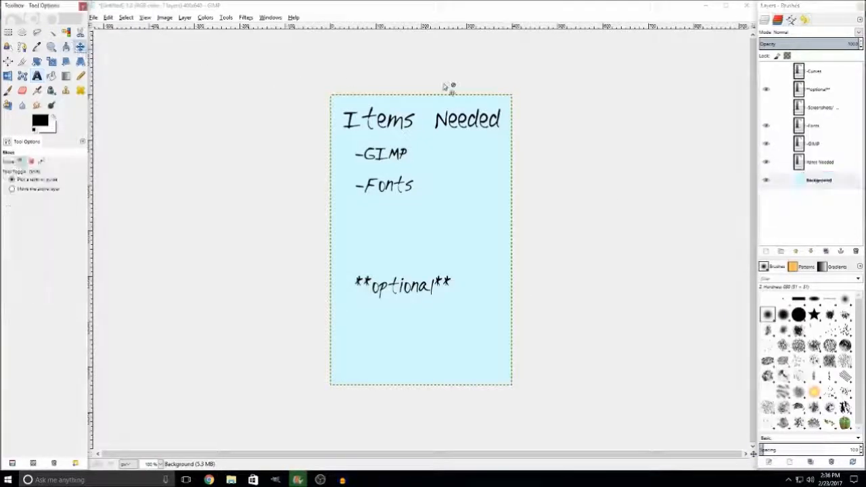
left_click(766, 107)
left_click(812, 179)
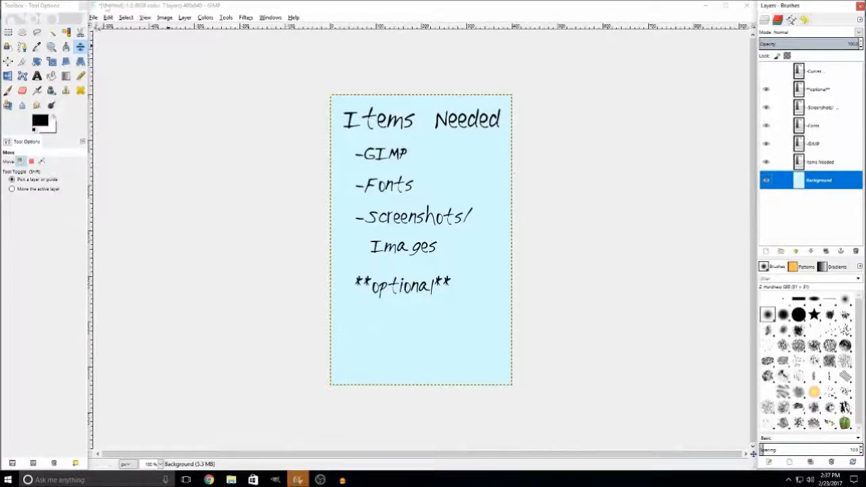
Start opening an image as layers and browse to the Screenshots folder under Documents, Electronic Arts, The Sims 4
left_click(93, 17)
left_click(119, 56)
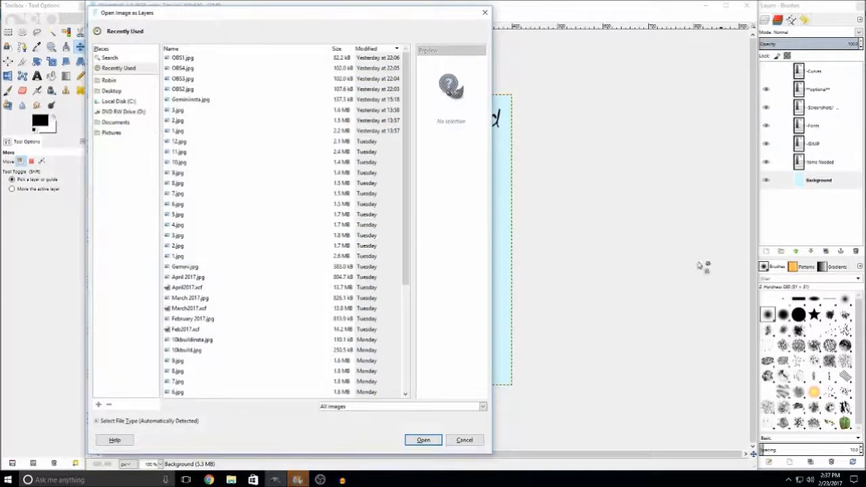
left_click(119, 124)
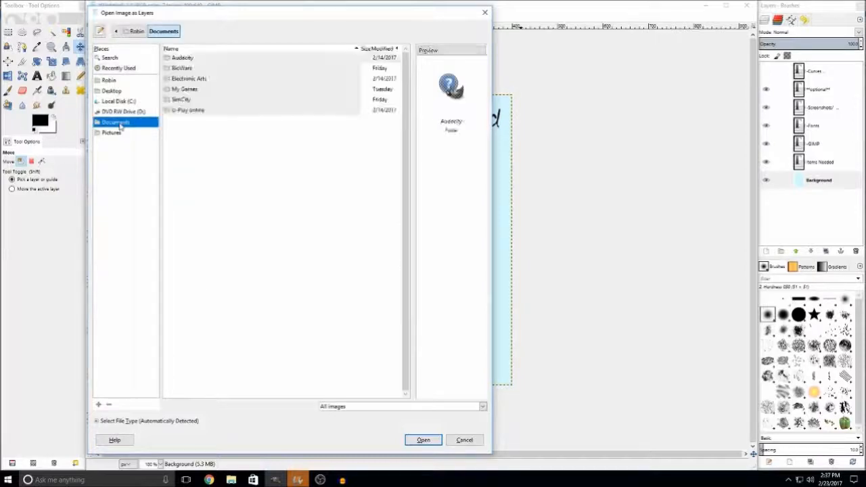
double_click(186, 79)
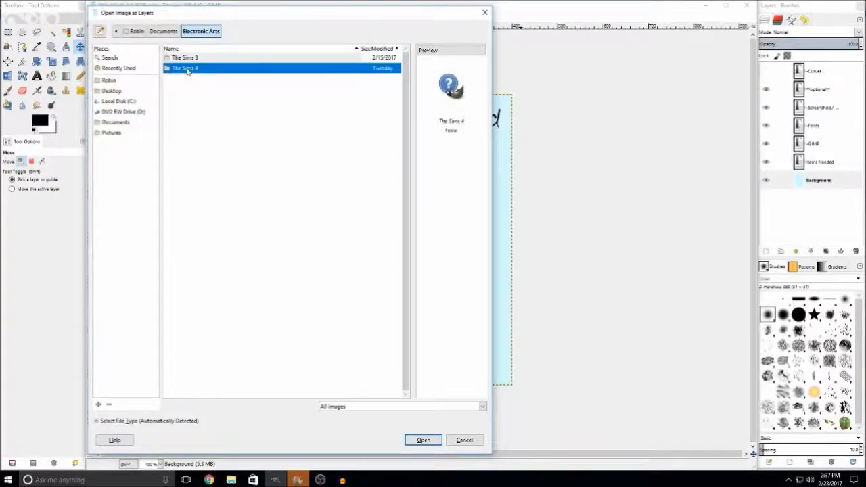
double_click(188, 69)
double_click(198, 133)
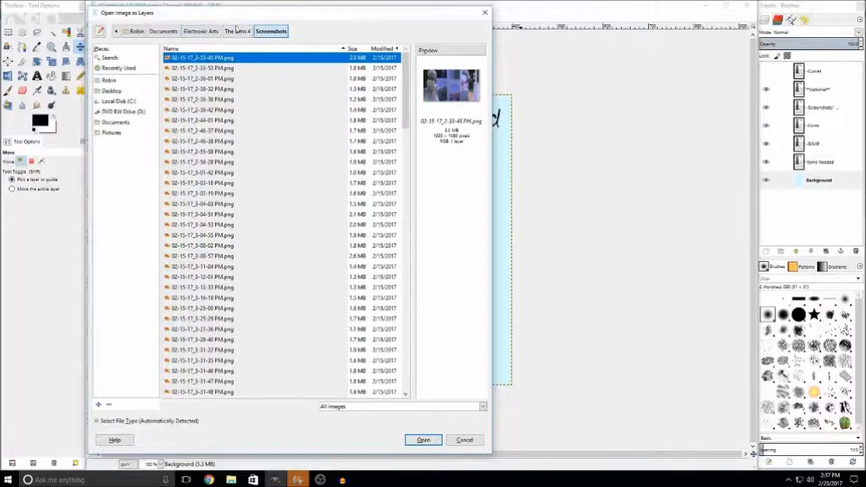
mouse_move(410, 82)
left_mouse_down()
mouse_move(420, 270)
mouse_move(409, 88)
left_mouse_up()
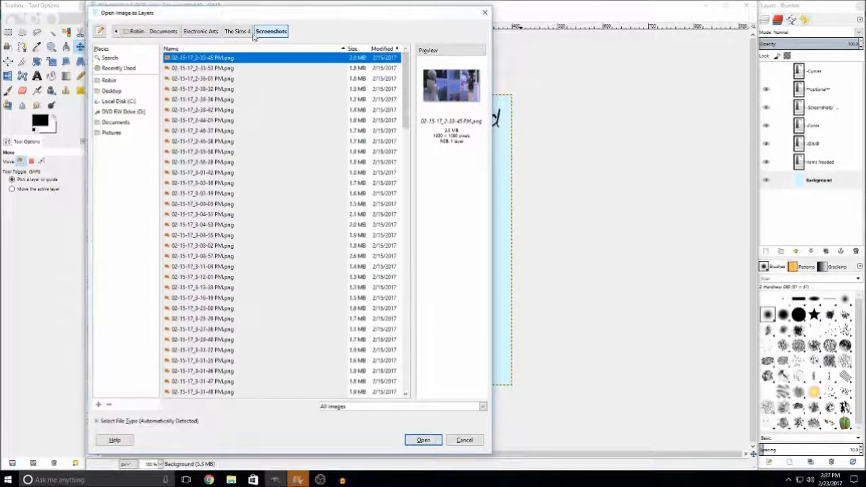
Cancel opening an image as layers and close the Items Needed checklist image without saving it
left_click(200, 34)
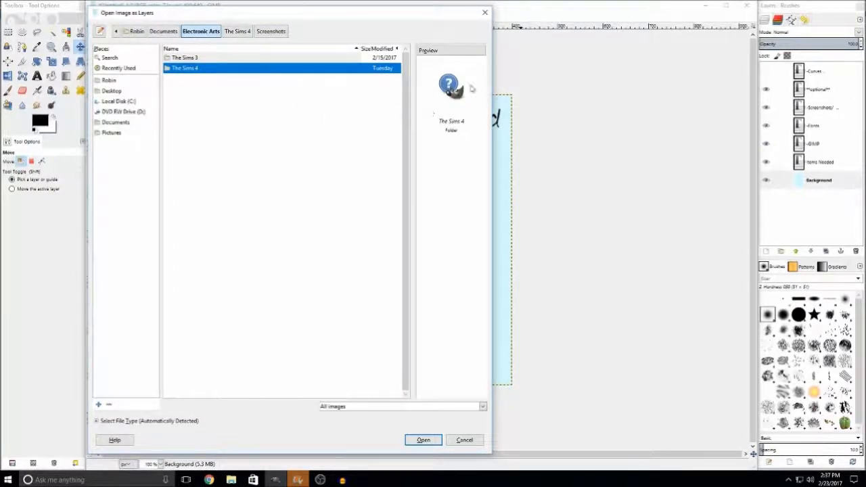
left_click(485, 13)
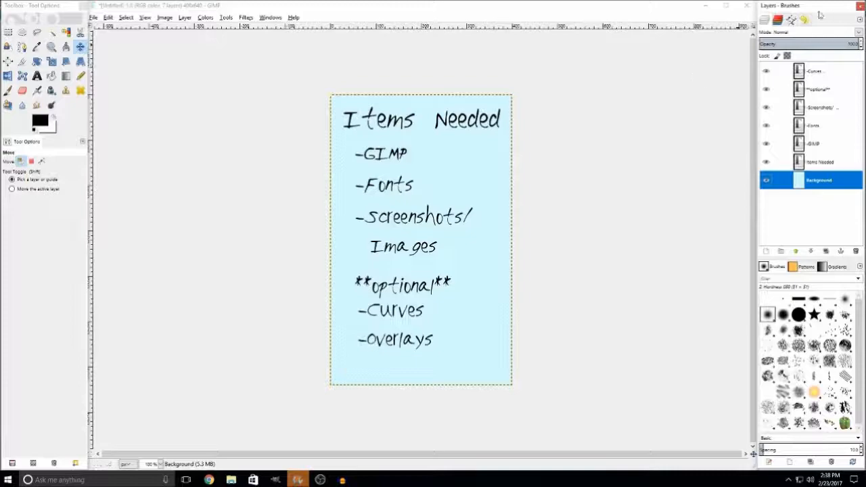
left_click(747, 7)
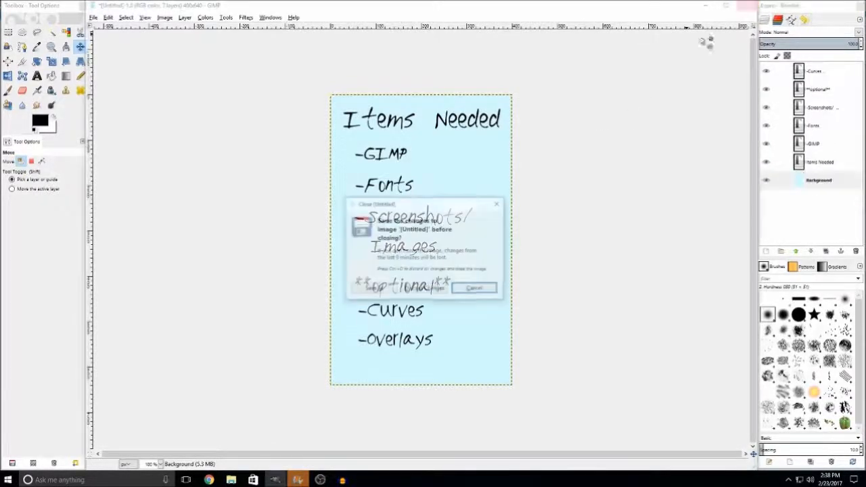
left_click(421, 290)
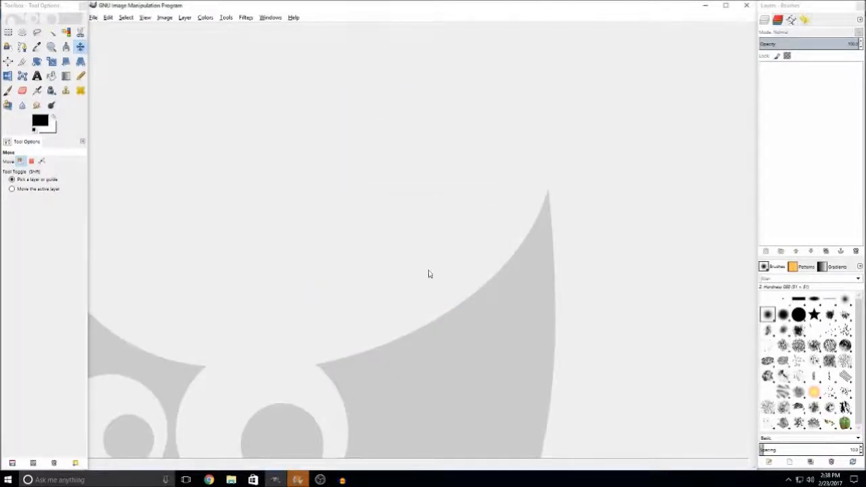
Create a new image 1280 px wide and 720 px high, leaving the advanced options at their defaults
left_click(94, 18)
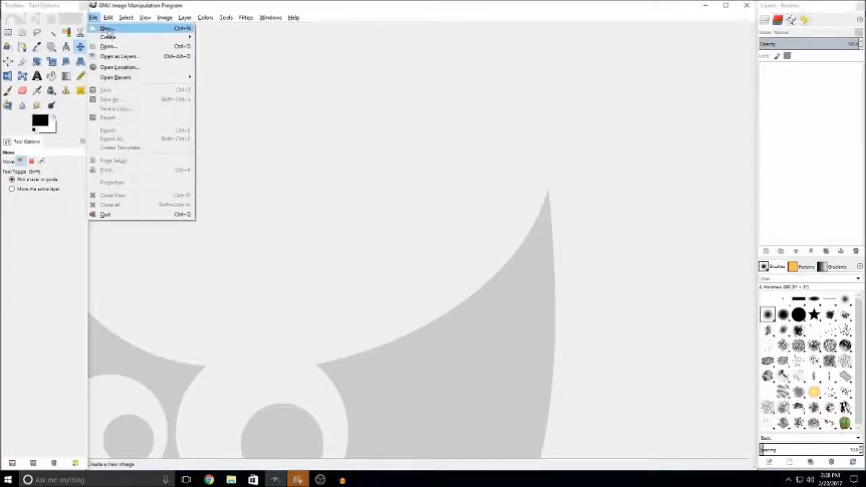
left_click(109, 31)
left_click_drag(232, 131, 217, 130)
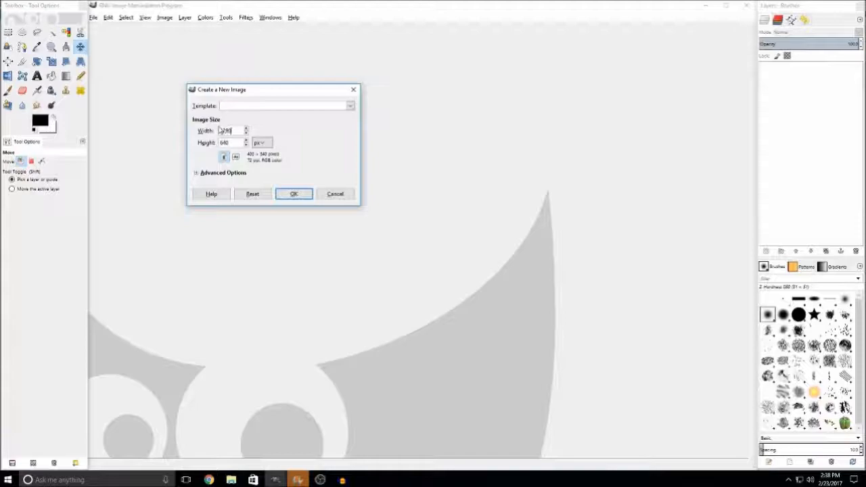
left_click_drag(232, 142, 217, 142)
type("720")
left_click(263, 143)
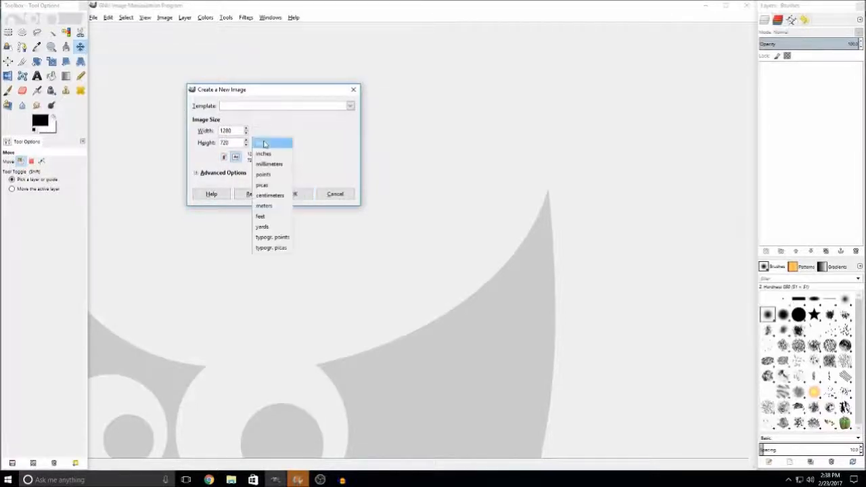
left_click(272, 144)
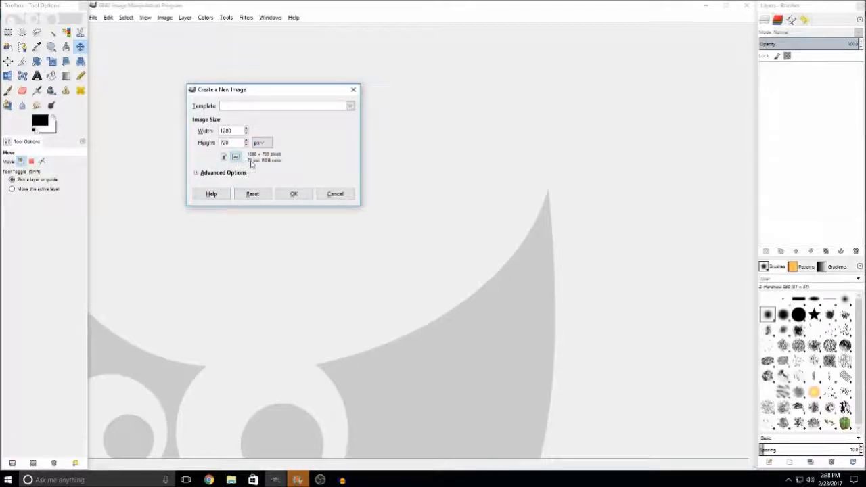
left_click(197, 174)
left_click(197, 174)
left_click(197, 174)
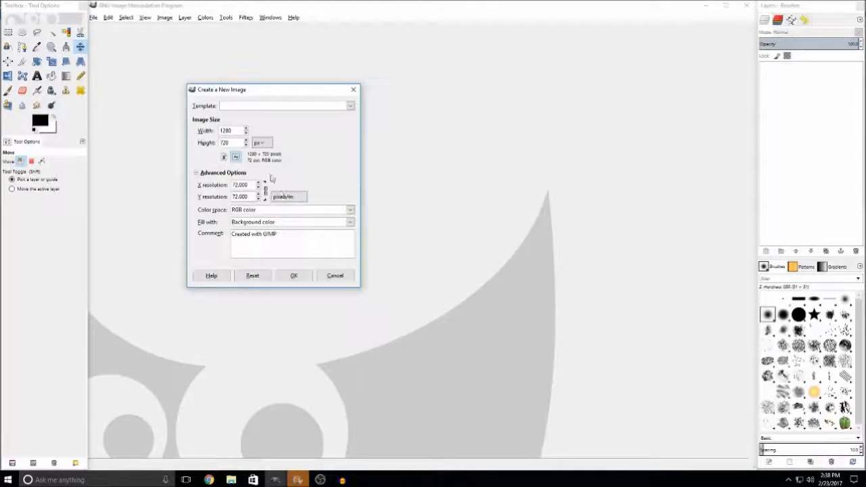
left_click(197, 174)
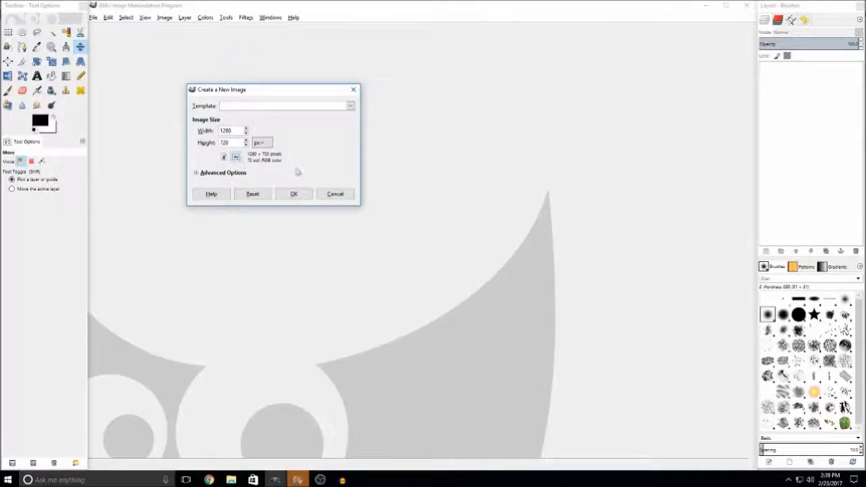
left_click(297, 194)
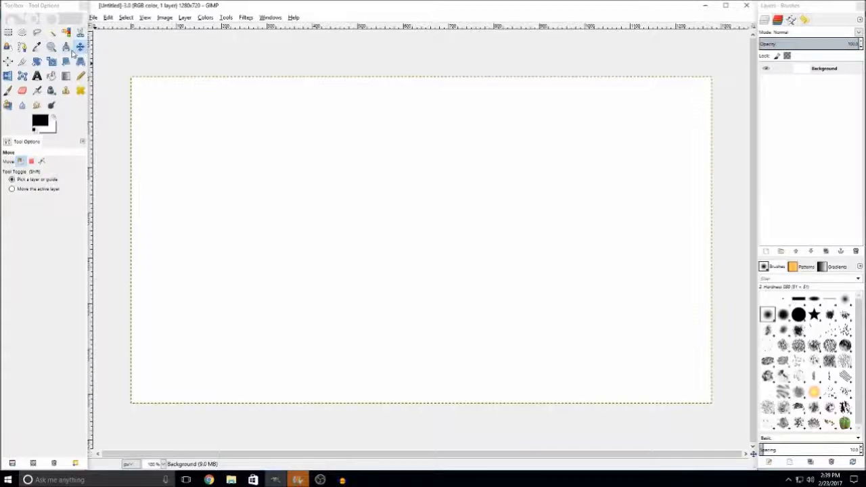
Open Tut Build.png as a layer from Documents, Electronic Arts, The Sims 4, Screenshots
left_click(93, 18)
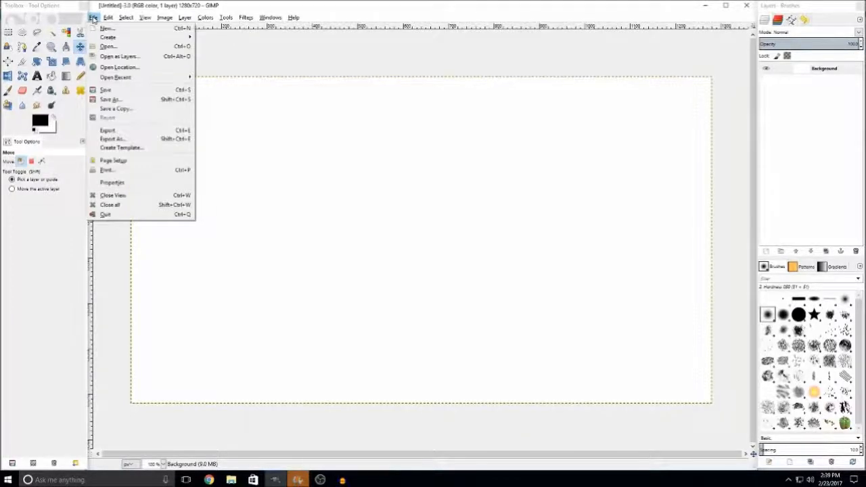
left_click(118, 57)
left_click(121, 125)
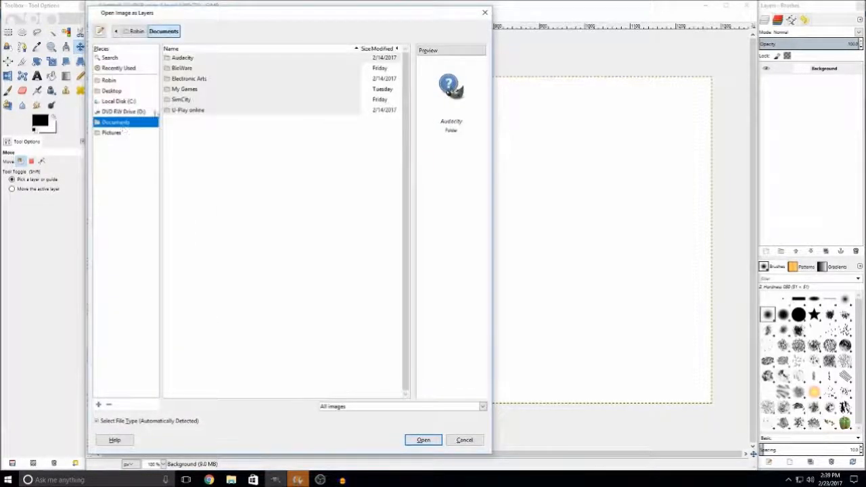
double_click(188, 80)
double_click(188, 69)
left_click(197, 133)
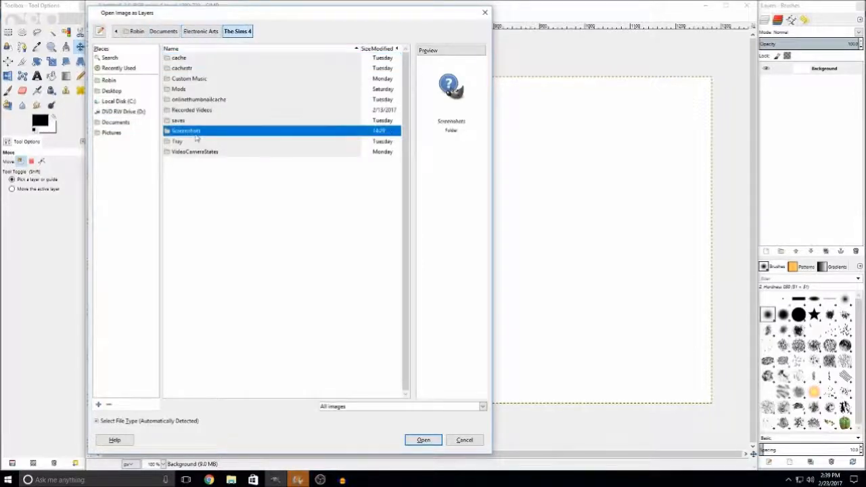
double_click(196, 133)
left_click_drag(405, 91, 414, 336)
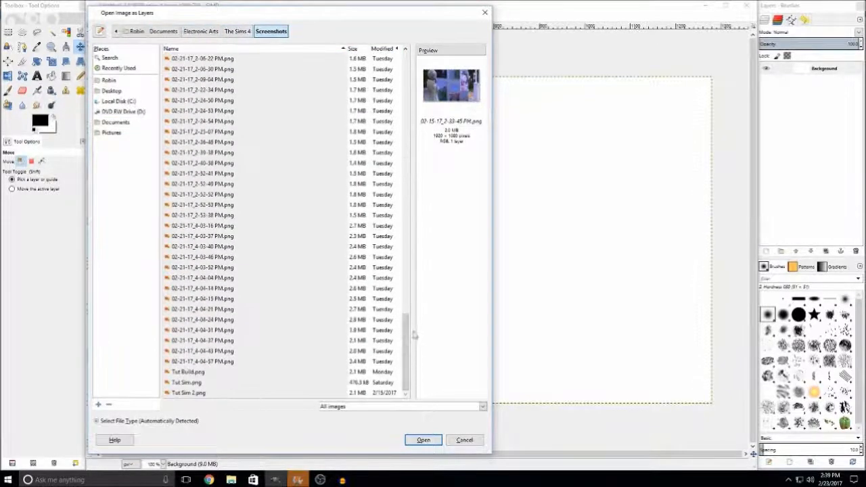
left_click(199, 373)
left_click(425, 442)
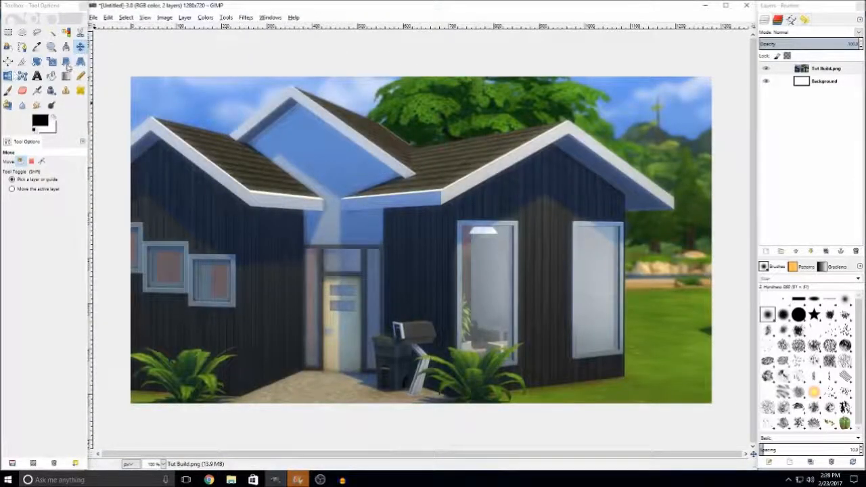
Scale the Tut Build.png layer down proportionally to slightly larger than the canvas so the whole house shows
left_click(52, 61)
left_click(314, 231)
left_click_drag(333, 229, 438, 227)
left_click_drag(599, 380, 527, 326)
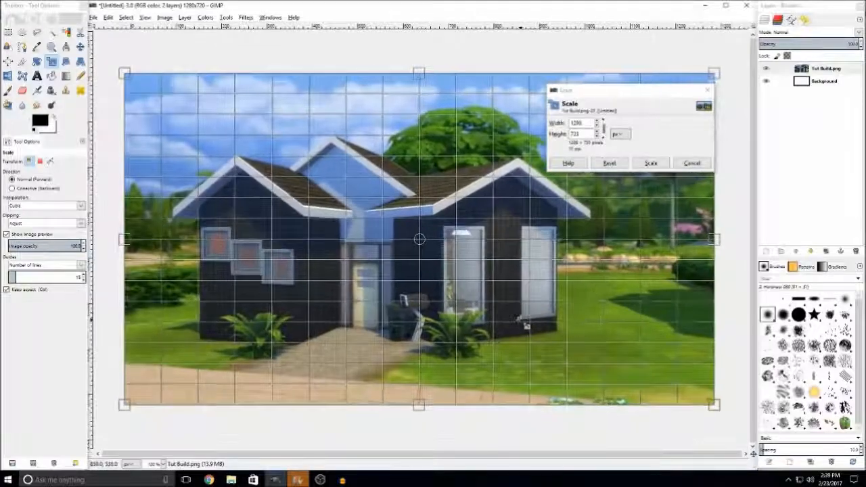
left_click(651, 163)
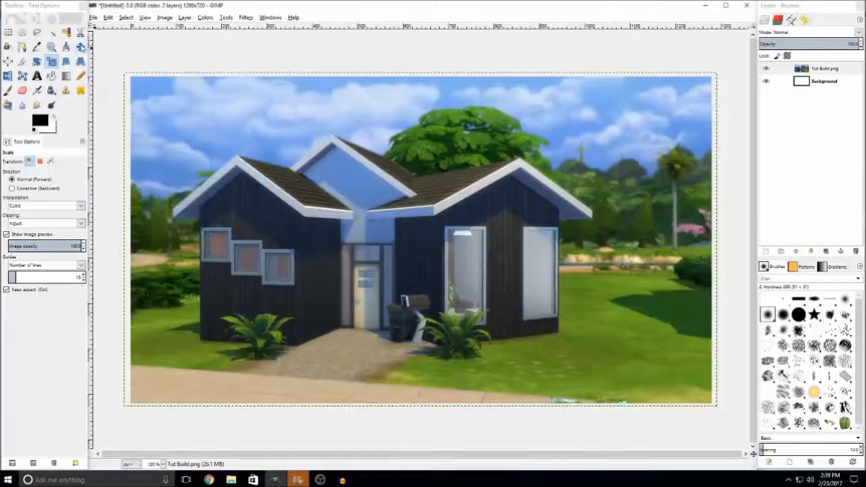
Move the Tut Build.png layer slightly to the right with the Move tool, keeping the canvas fully covered
left_click(80, 46)
left_click_drag(188, 122, 192, 122)
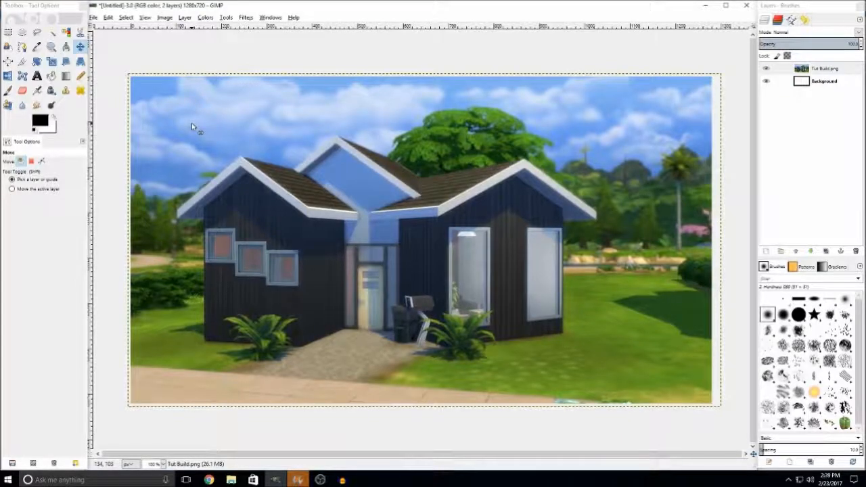
left_click_drag(380, 258, 380, 258)
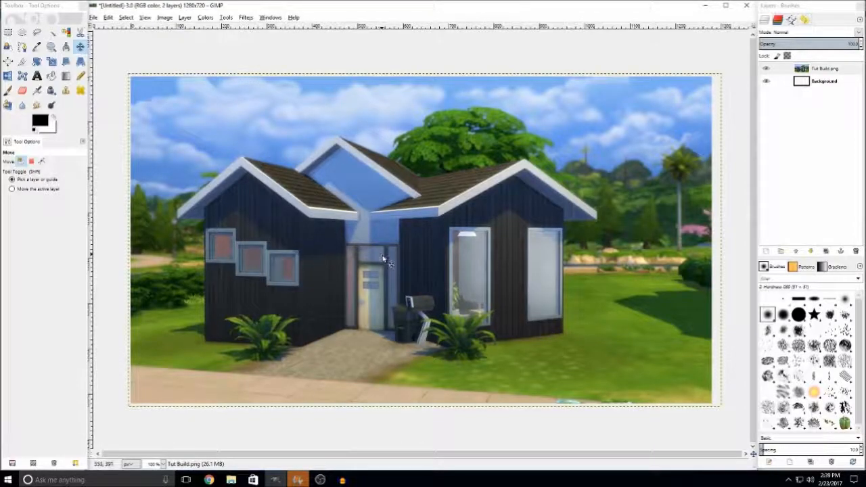
left_click_drag(386, 261, 386, 260)
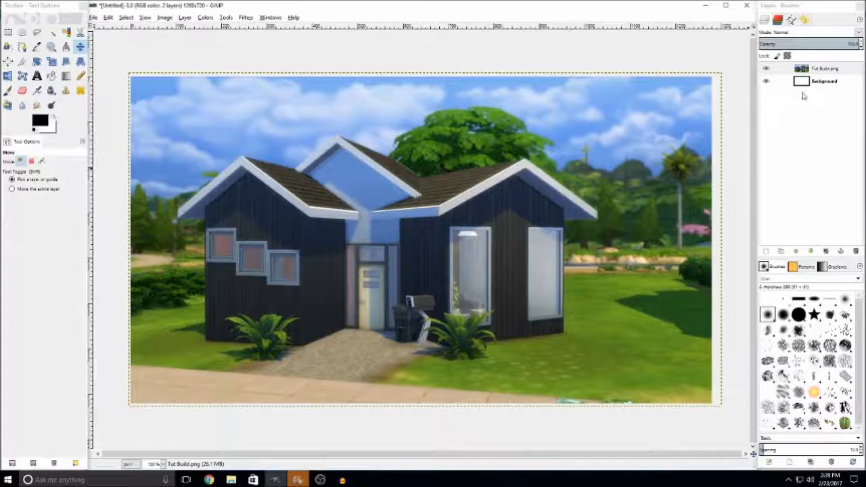
Add a new transparent layer above the Tut Build.png layer
left_click(822, 71)
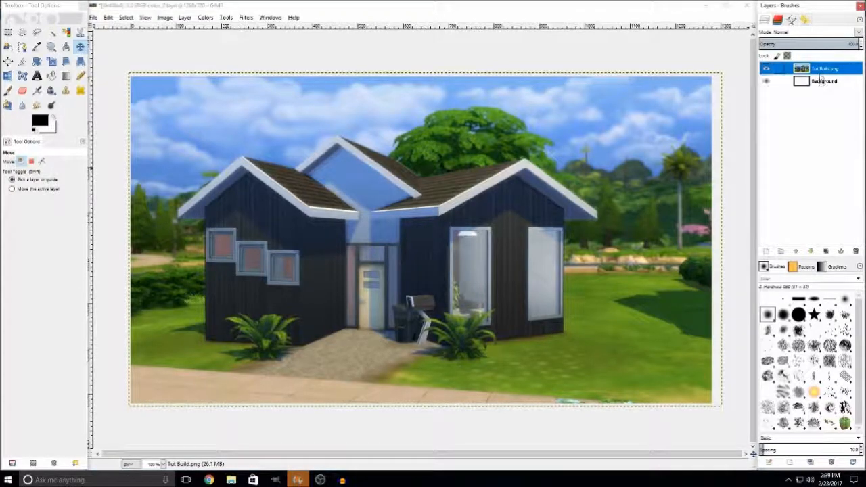
right_click(478, 182)
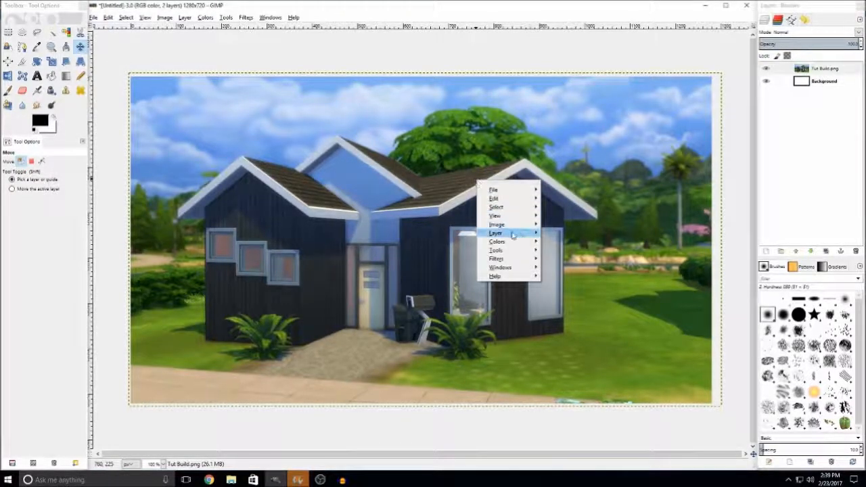
mouse_move(512, 233)
left_click(555, 240)
left_click(560, 310)
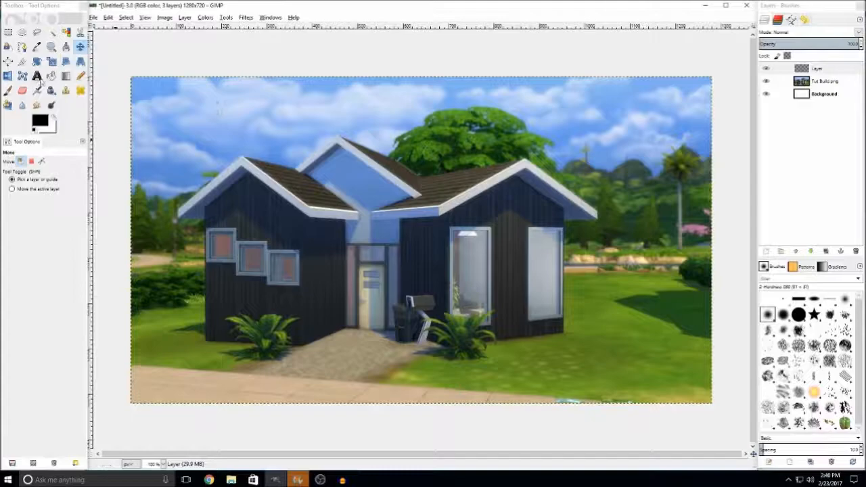
Fill the new layer with a vertical linear FG to BG gradient, black at the canvas's bottom edge to white at its top
left_click(66, 76)
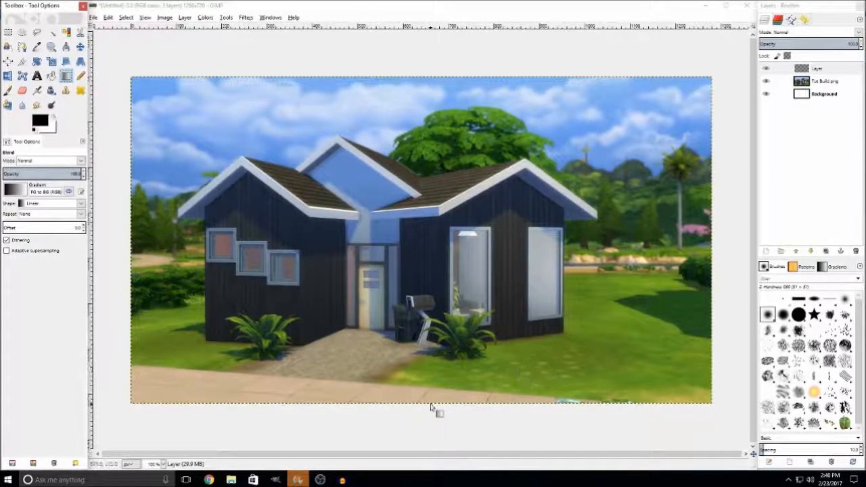
left_click_drag(425, 408, 414, 233)
key("ctrl+z")
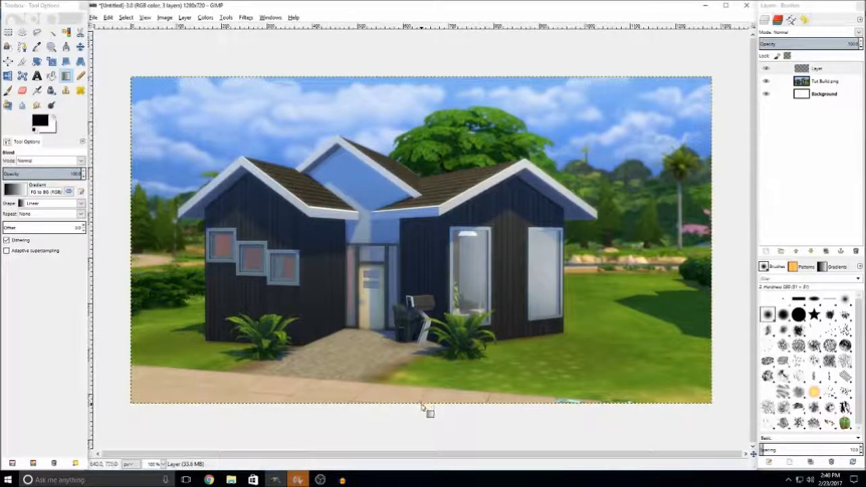
left_click_drag(422, 406, 421, 70)
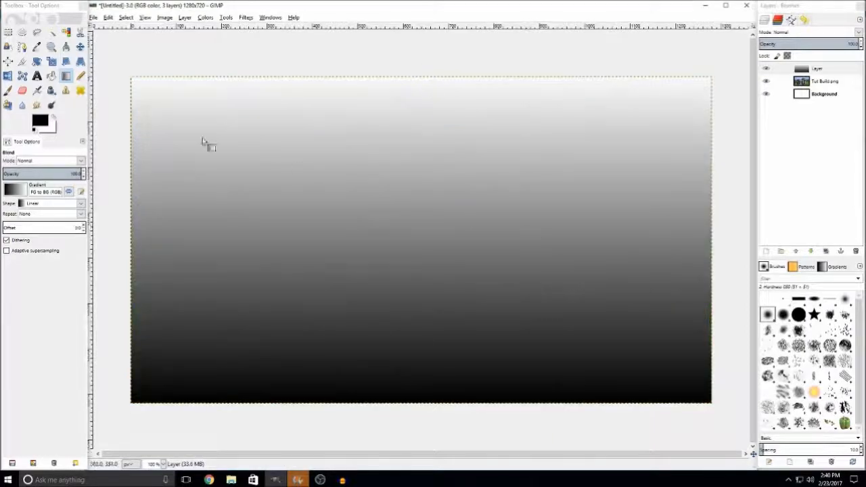
Activate the Move tool and set the gradient layer's blend mode to Overlay
left_click(80, 46)
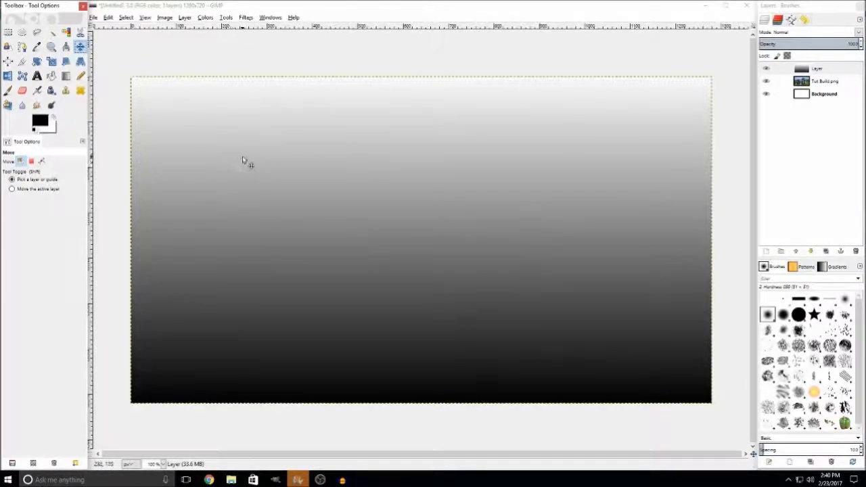
left_click(847, 32)
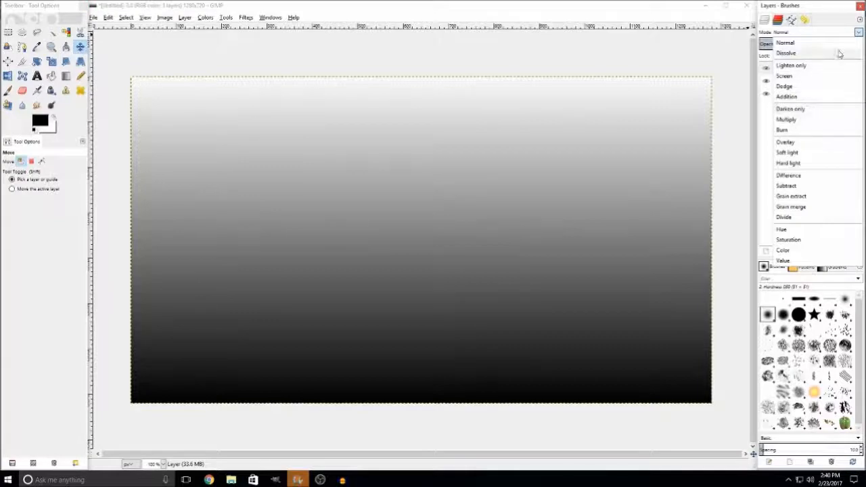
left_click(787, 42)
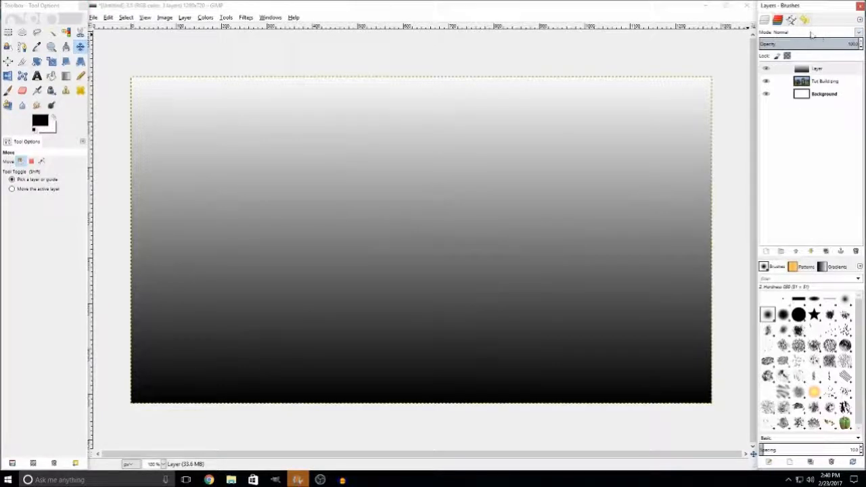
left_click(859, 32)
left_click(797, 144)
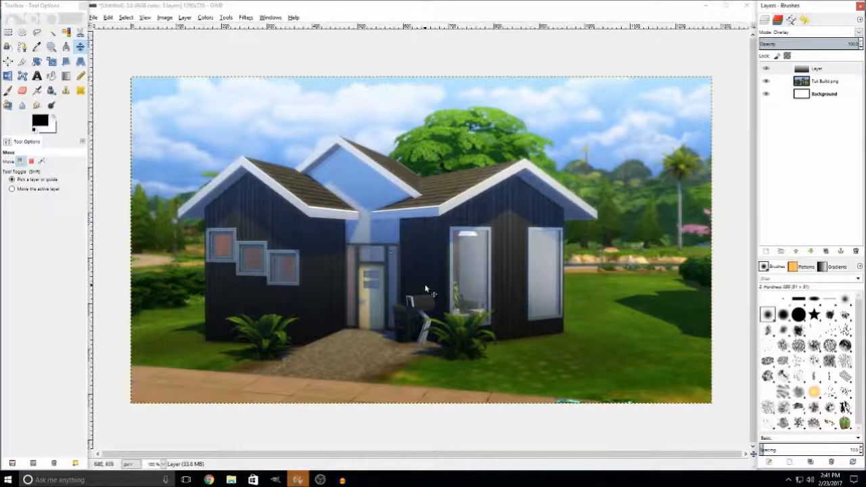
Hide and show the gradient layer to compare the house image with and without the overlay
left_click(776, 69)
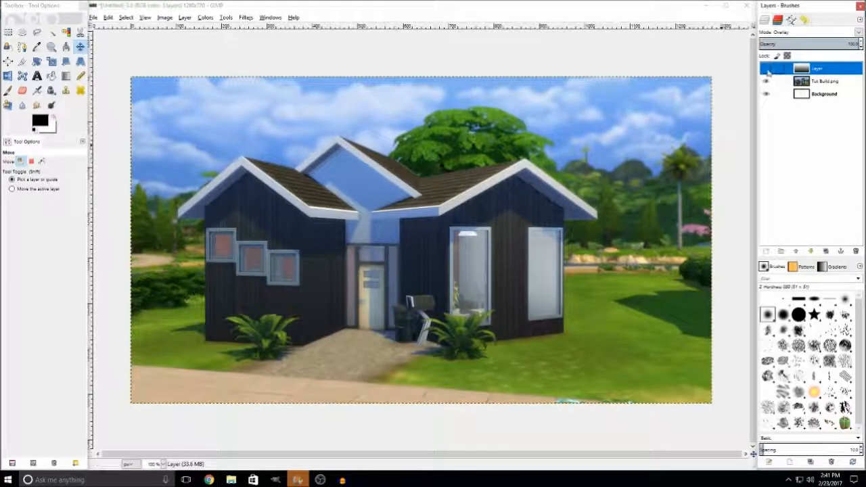
left_click(767, 70)
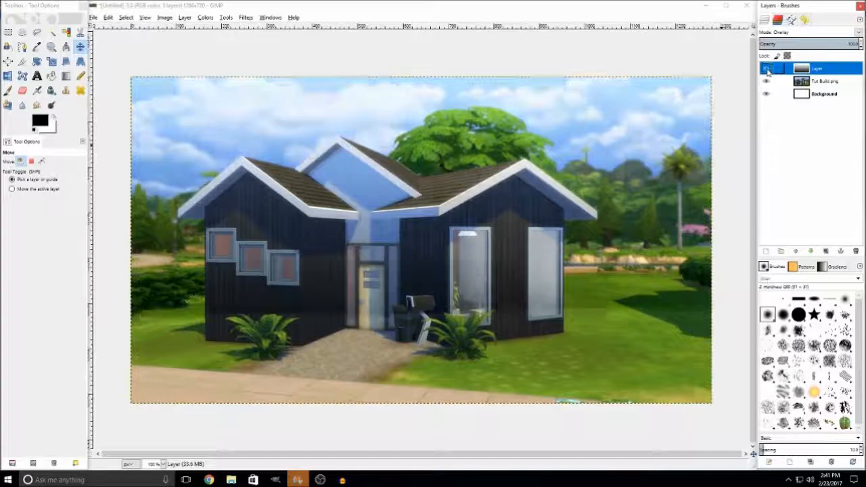
left_click(767, 71)
left_click(767, 70)
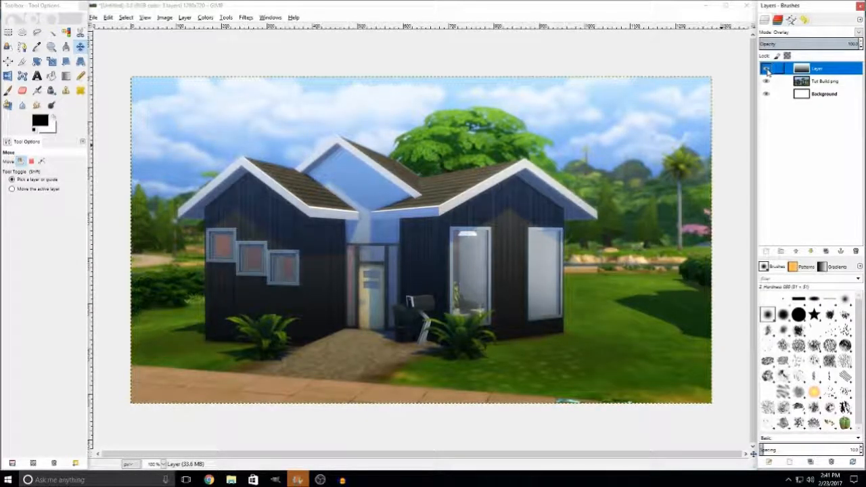
left_click(767, 71)
Copy the Tut Build.png layer and paste it as a new layer directly beneath the gradient layer
left_click(817, 82)
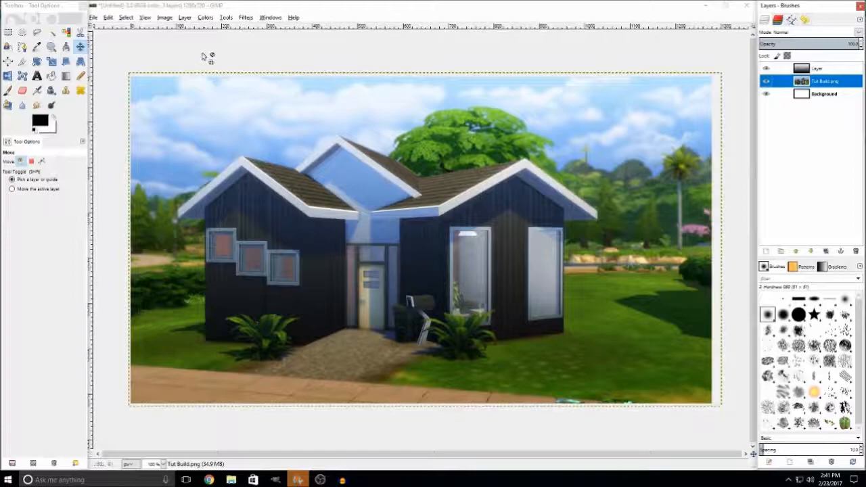
left_click(206, 19)
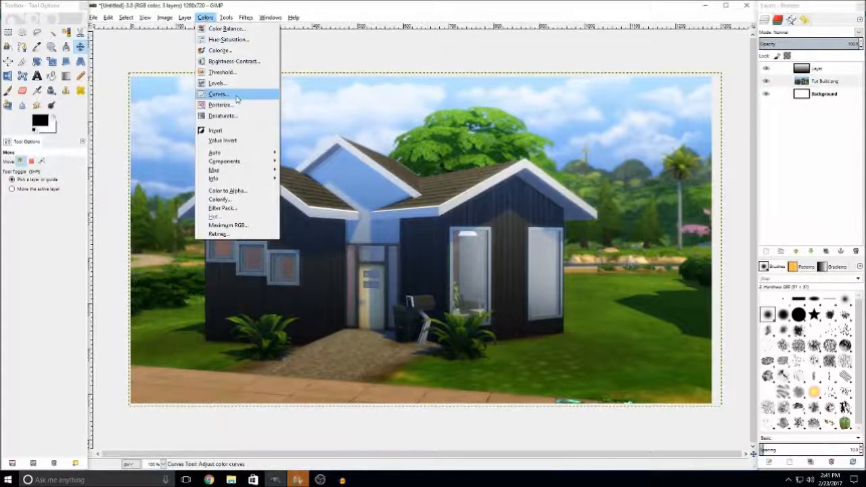
key("Escape")
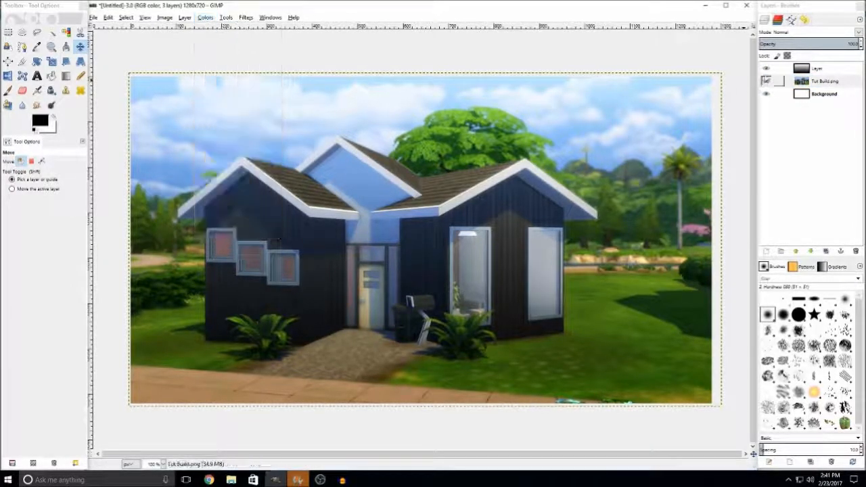
key("ctrl+c")
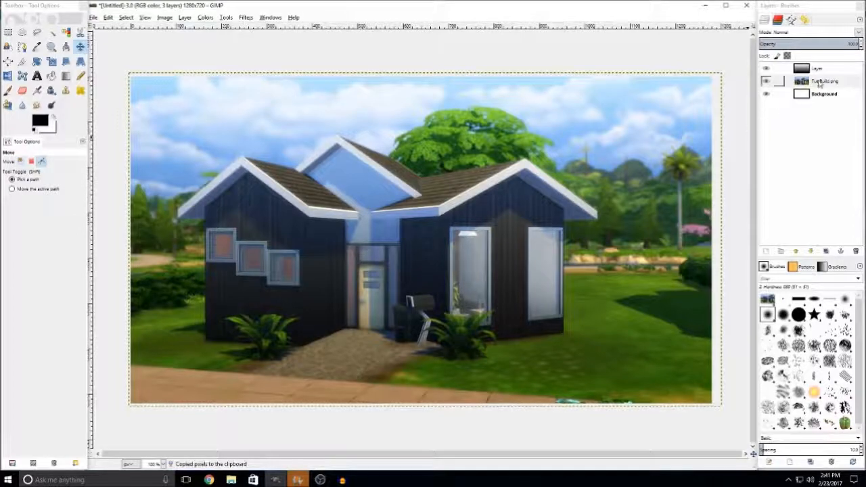
key("ctrl+v")
right_click(358, 113)
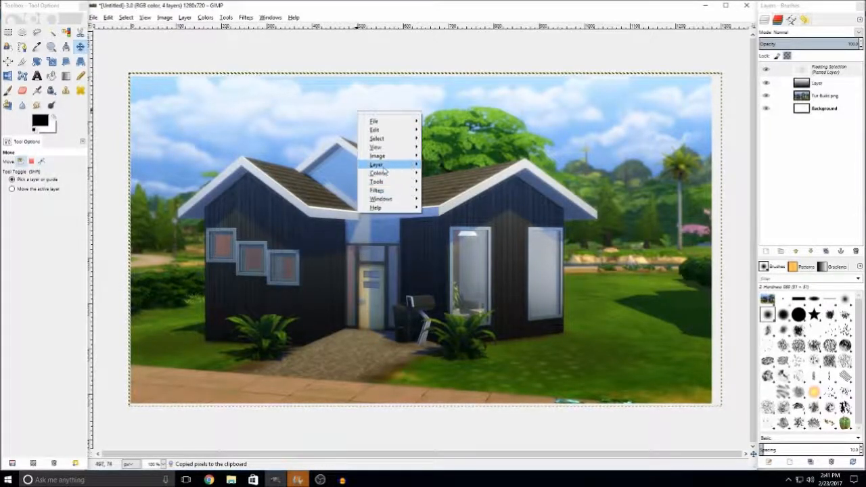
left_click(443, 165)
left_click_drag(823, 69, 827, 90)
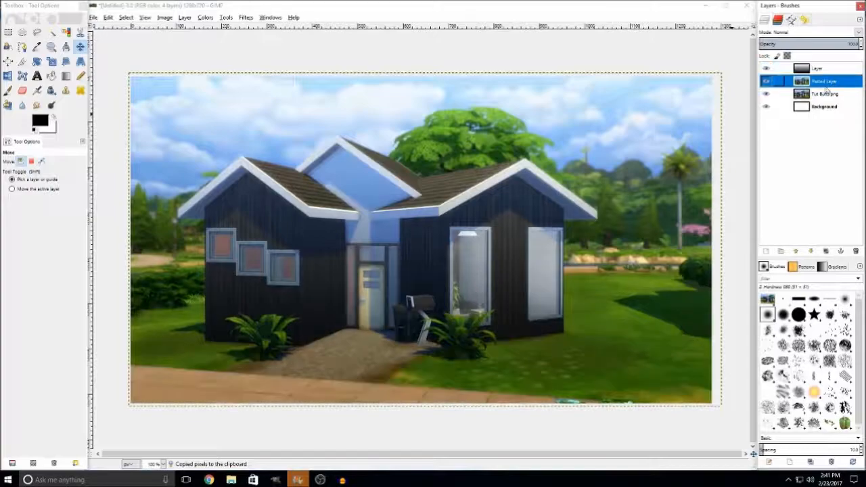
Open the Curves adjustment for the pasted house layer
left_click(205, 18)
left_click(218, 94)
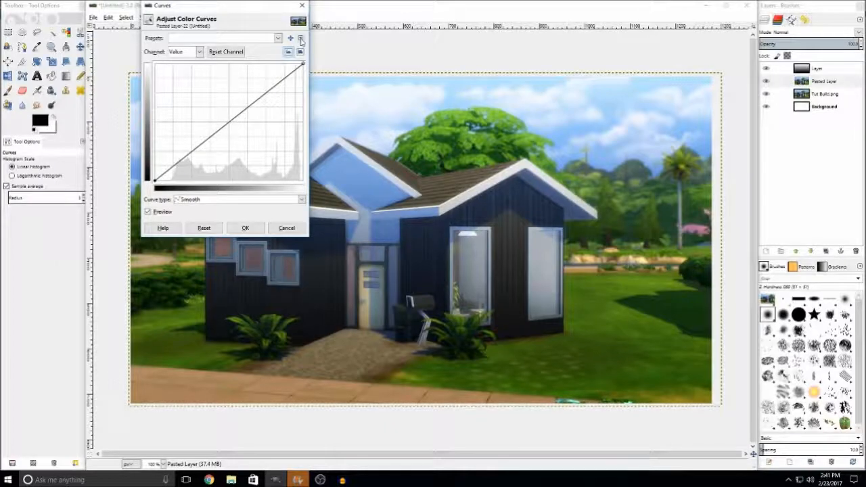
left_click(302, 40)
left_click(302, 40)
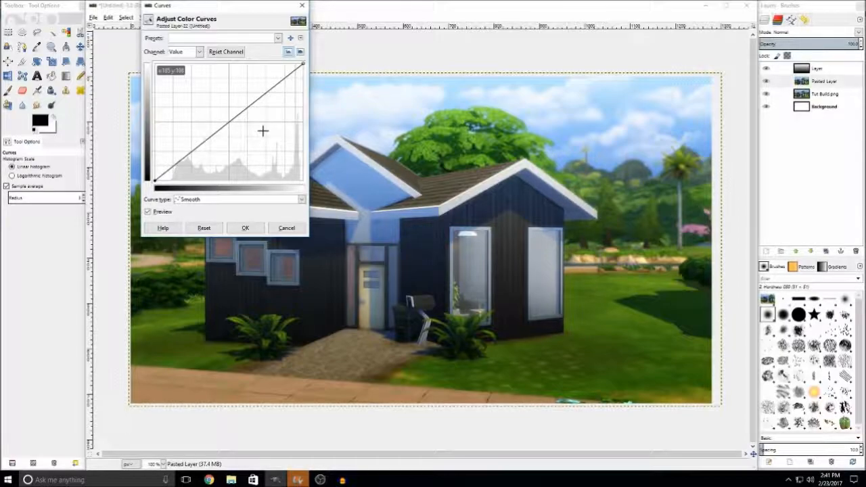
Shape the value curve into a gentle S, raising the highlights and slightly lowering the shadows
mouse_move(193, 150)
left_mouse_down()
mouse_move(201, 169)
mouse_move(194, 145)
mouse_move(201, 140)
left_mouse_up()
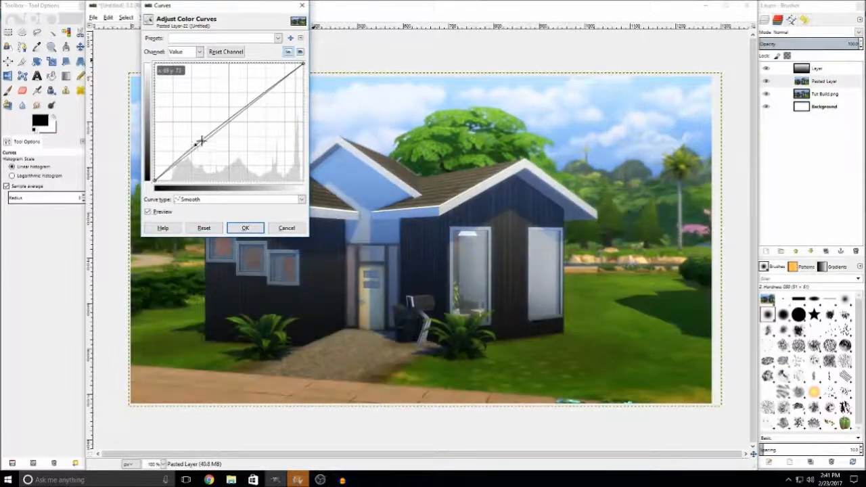
left_click_drag(257, 97, 253, 92)
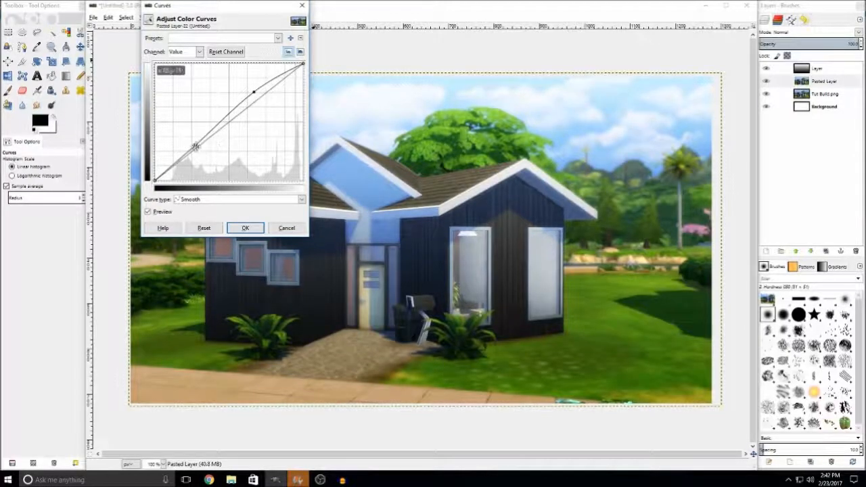
left_click_drag(195, 147, 196, 150)
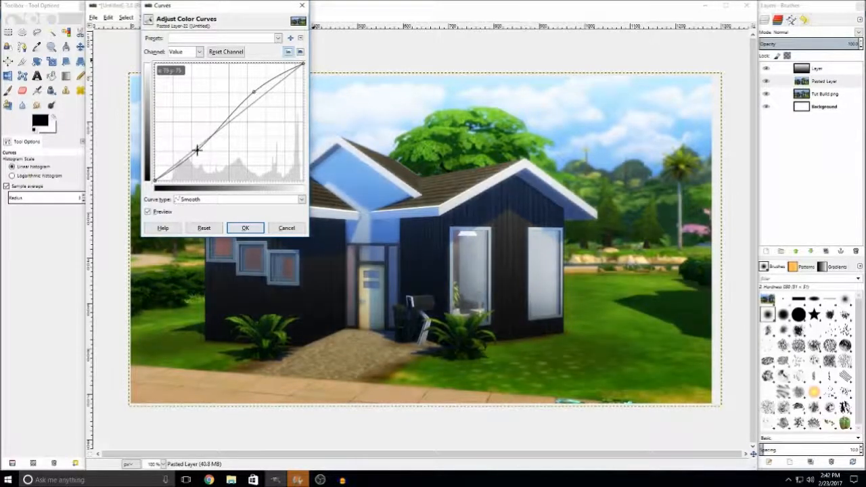
Import the saved YT Thumb 1 curve settings into the Curves adjustment
left_click(301, 39)
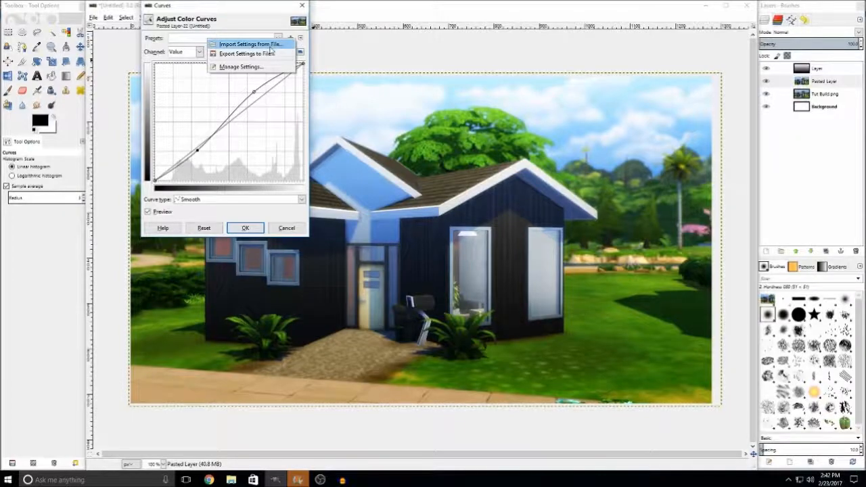
left_click(271, 44)
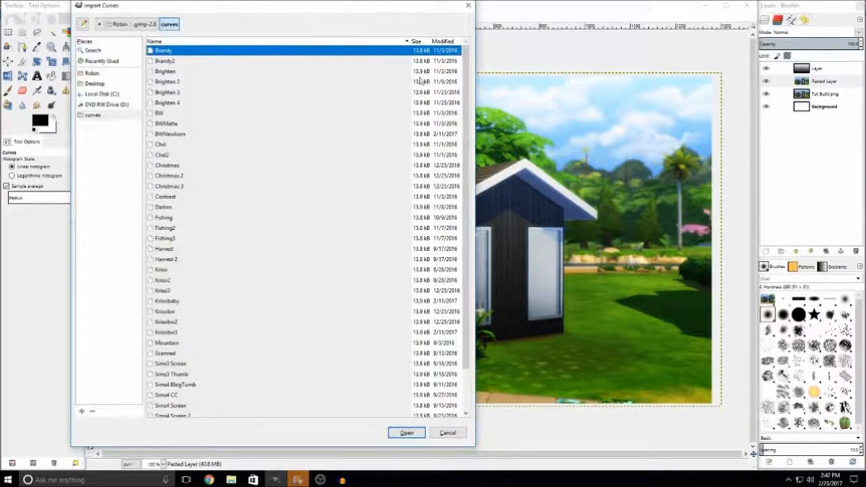
scroll(457, 268, "down", 3)
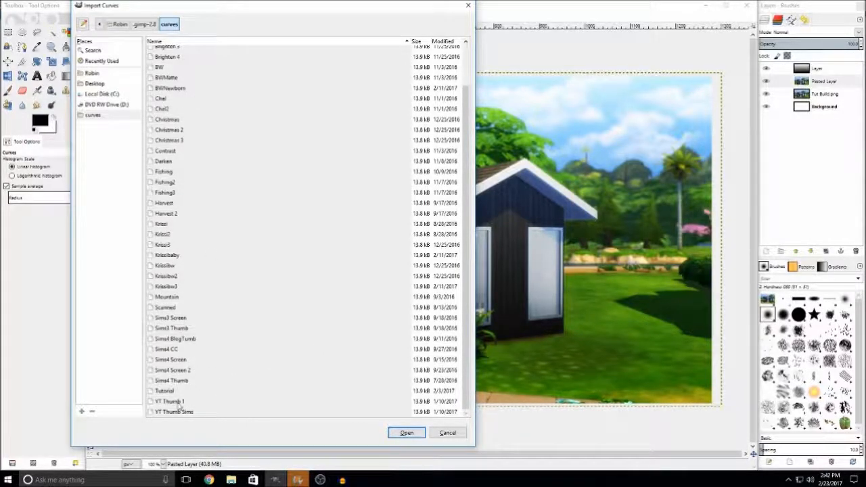
left_click(163, 403)
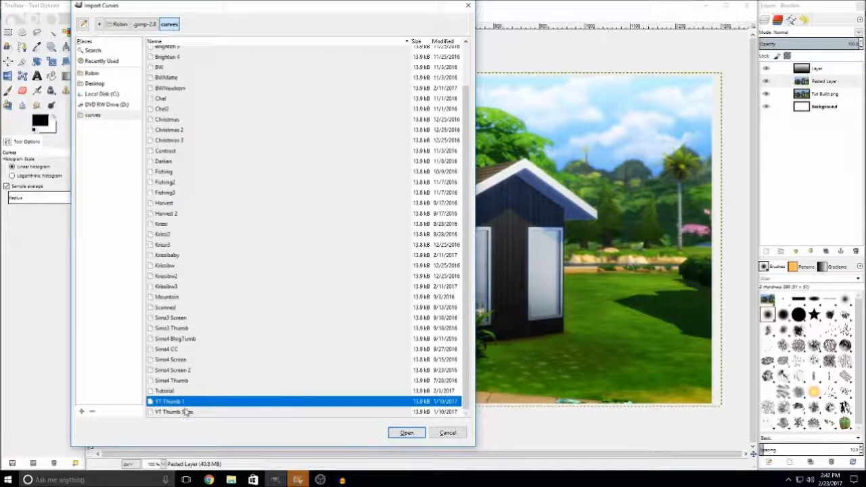
left_click(406, 433)
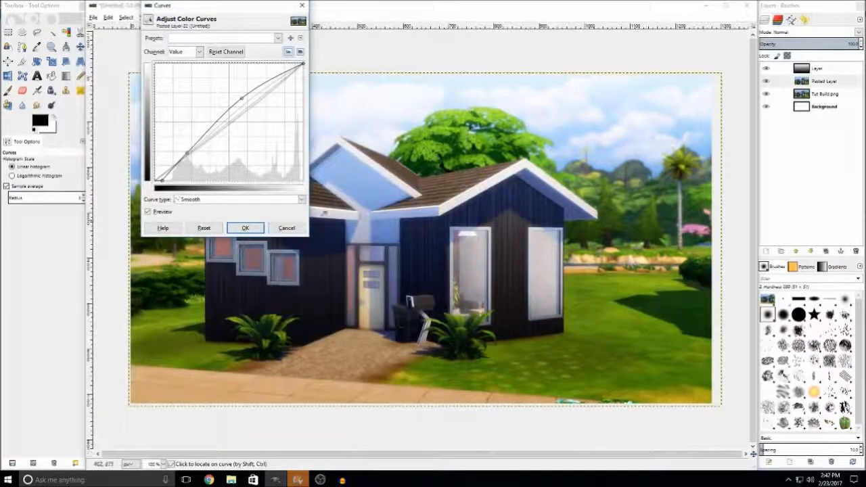
Compare the house with and without the curve preview, apply the Curves adjustment, and return to the Move tool
left_click(149, 212)
left_click(148, 212)
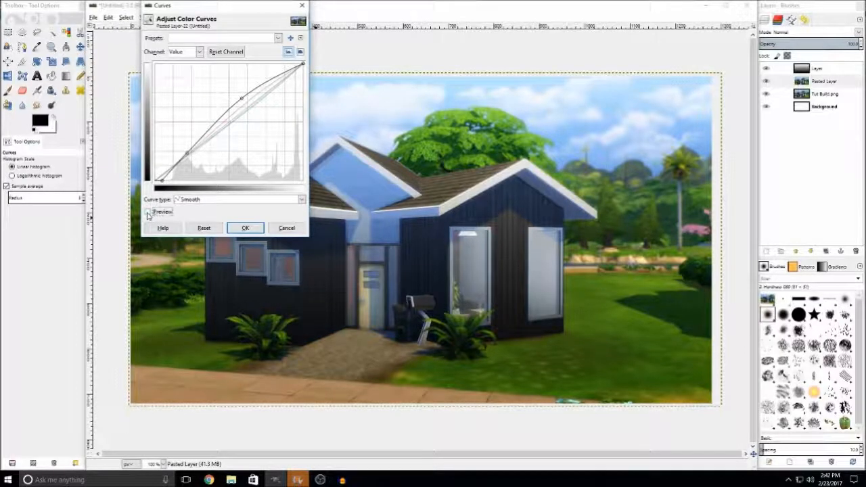
left_click(148, 212)
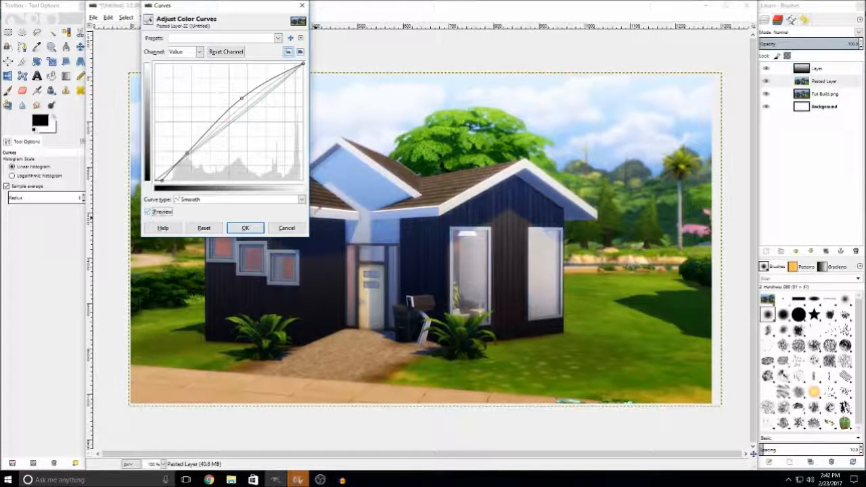
left_click(245, 228)
left_click(80, 47)
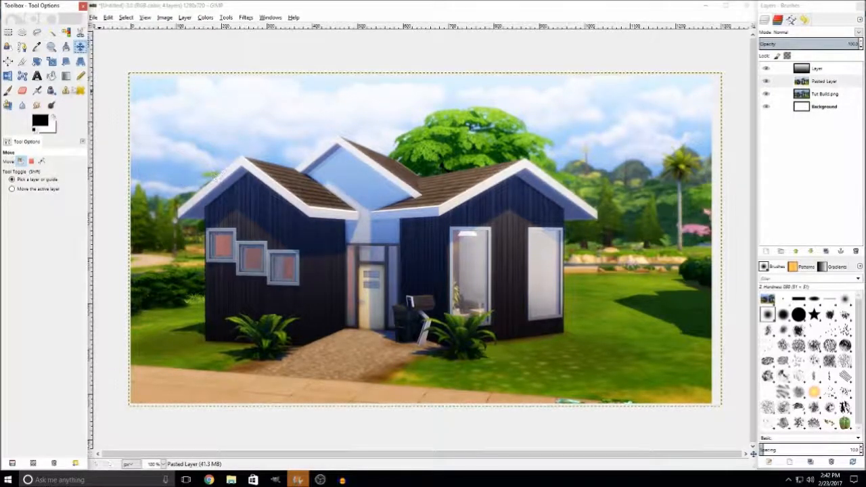
View the image at 25% and hide and show the pasted and gradient layers to compare the edit with the original
left_click(51, 46)
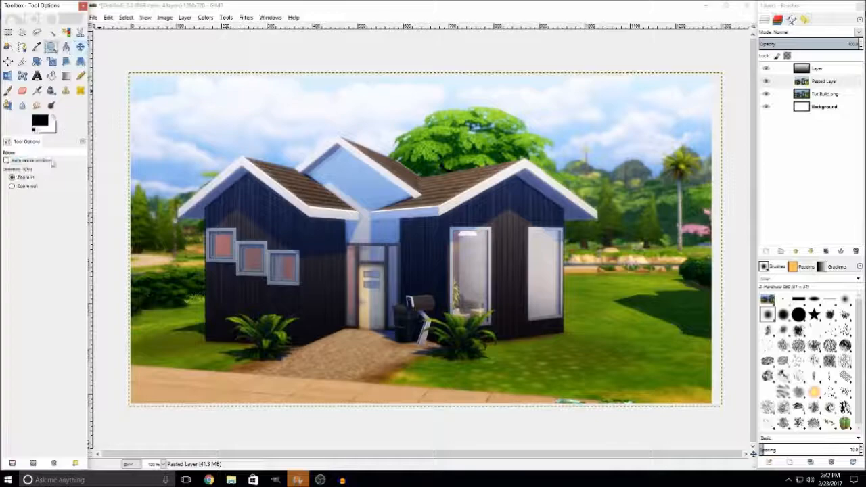
left_click(355, 270, "ctrl")
left_click(356, 271, "ctrl")
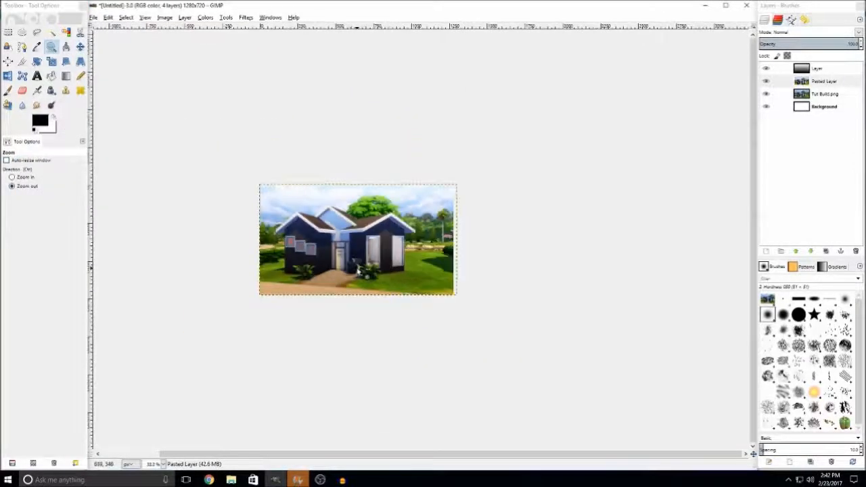
left_click(359, 272, "ctrl")
left_click_drag(451, 445, 321, 445)
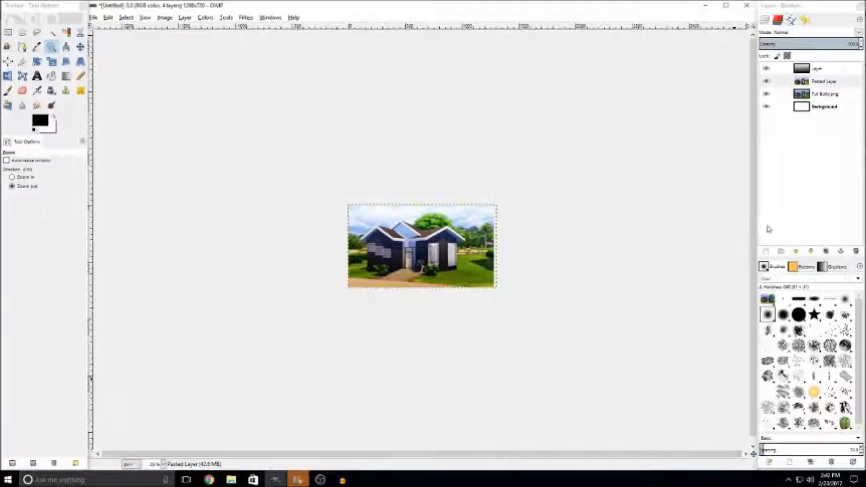
left_click(753, 440)
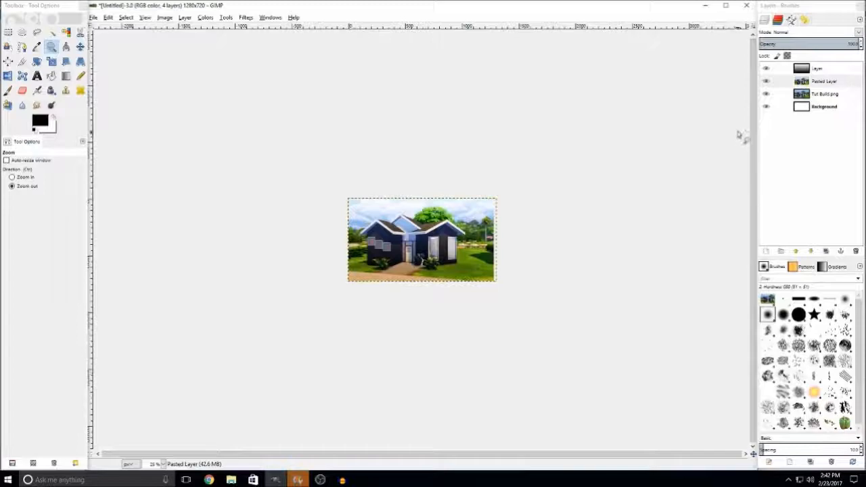
left_click(767, 81)
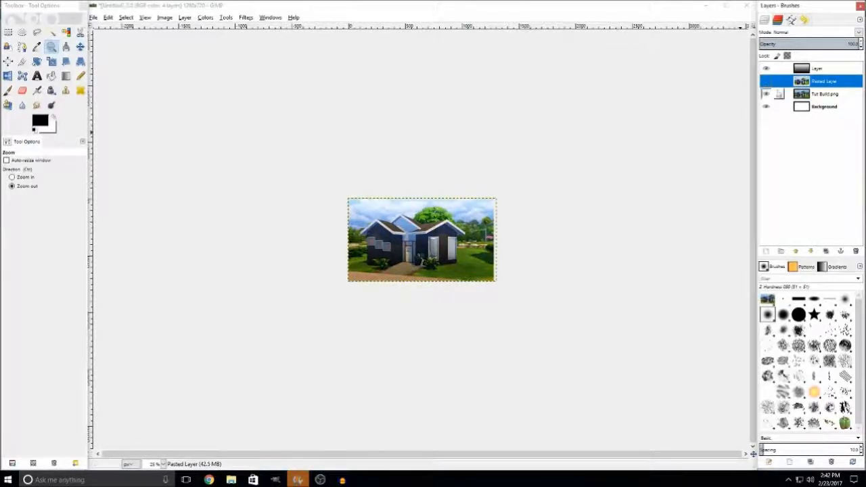
left_click(767, 69)
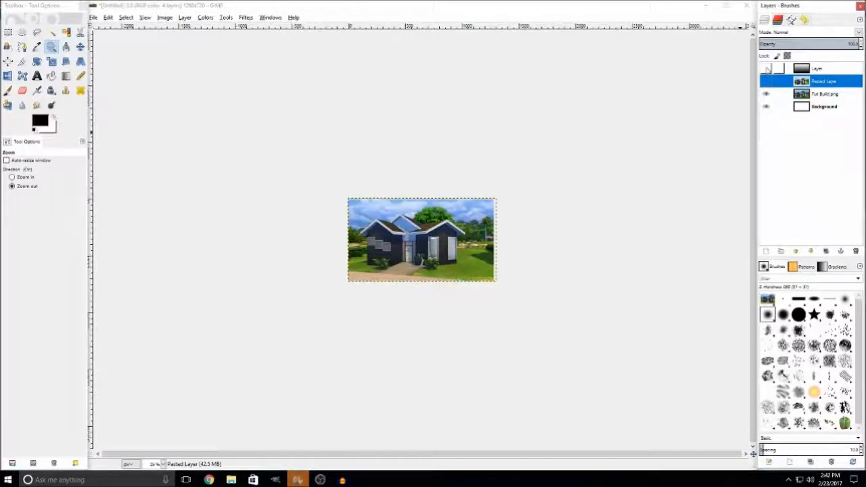
left_click(767, 82)
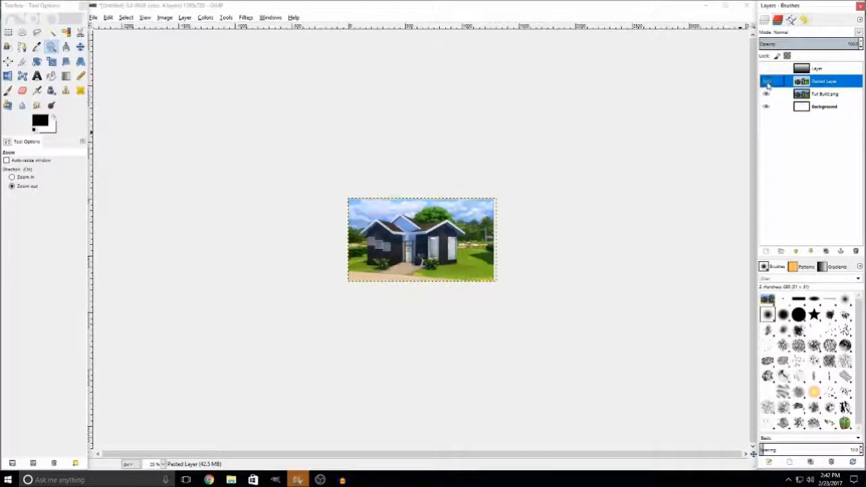
left_click(767, 70)
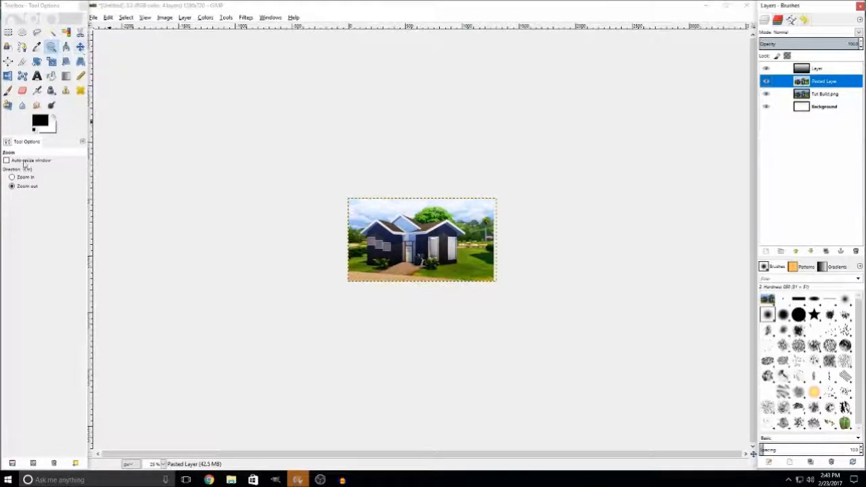
With the Move tool active, add a new transparent 1280 × 720 layer above the gradient layer
left_click(12, 177)
left_click_drag(341, 195, 522, 293)
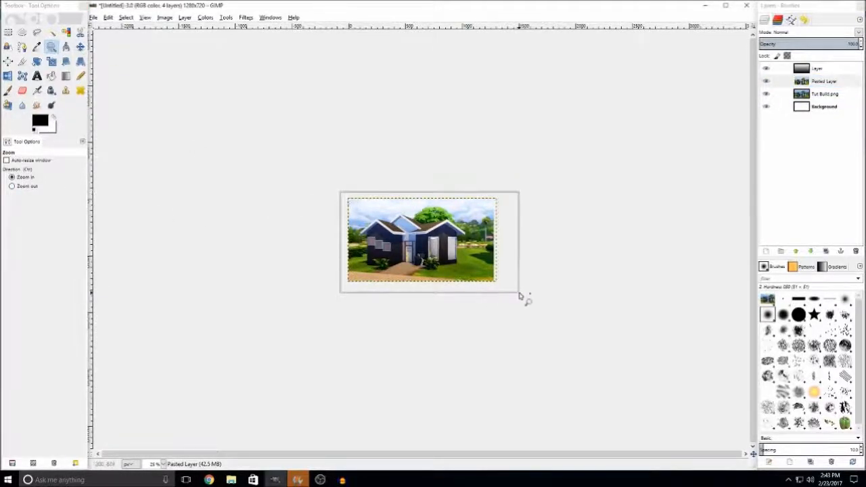
left_click(80, 47)
left_click_drag(328, 454, 299, 453)
left_click_drag(757, 137, 757, 132)
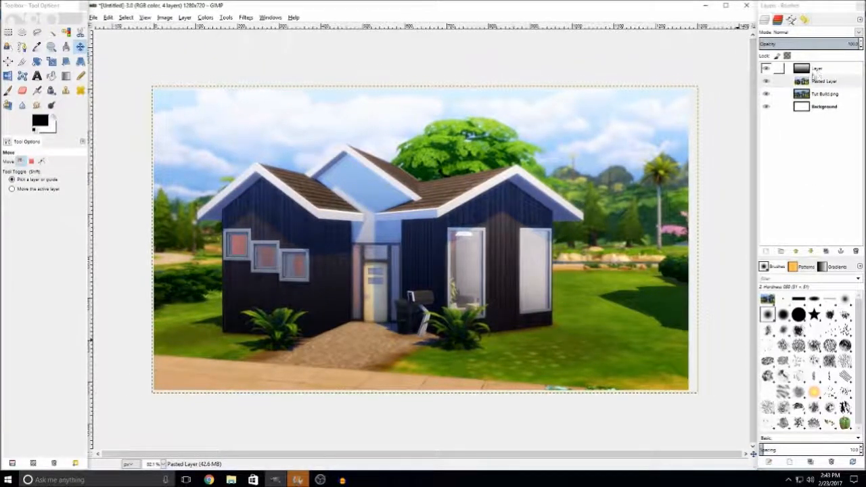
left_click(817, 68)
right_click(347, 166)
mouse_move(385, 218)
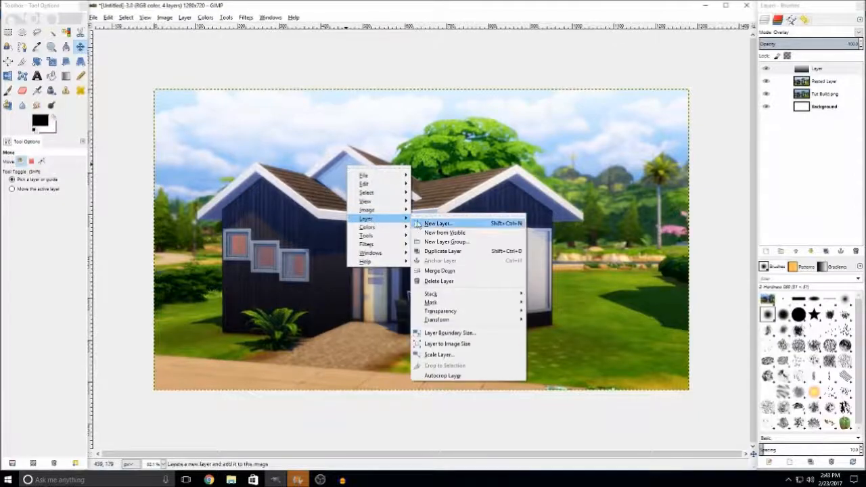
left_click(427, 226)
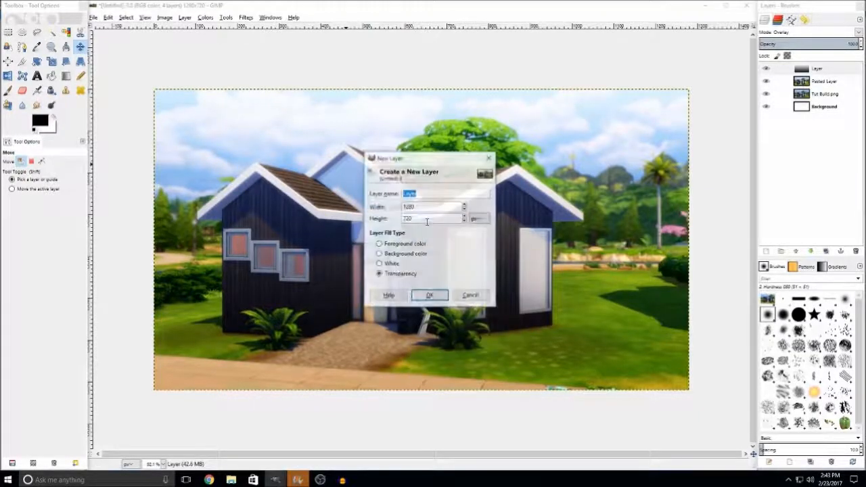
left_click(429, 291)
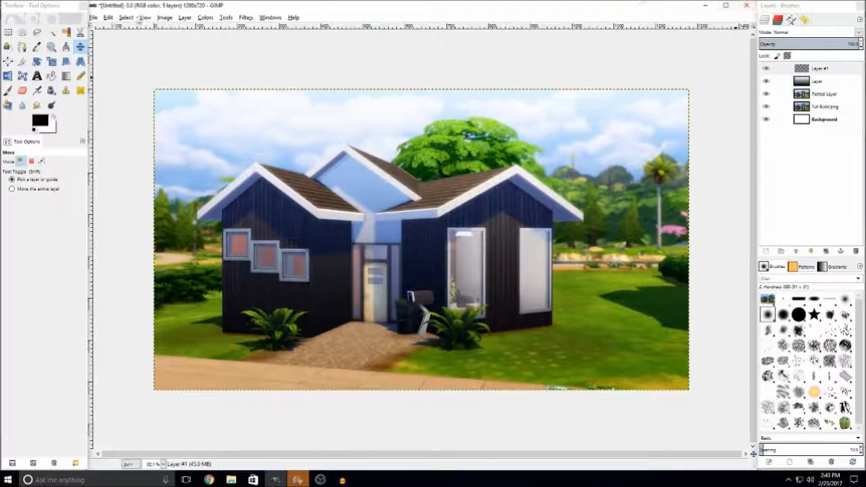
Display the grid over the image and turn on snapping to the grid
left_click(145, 17)
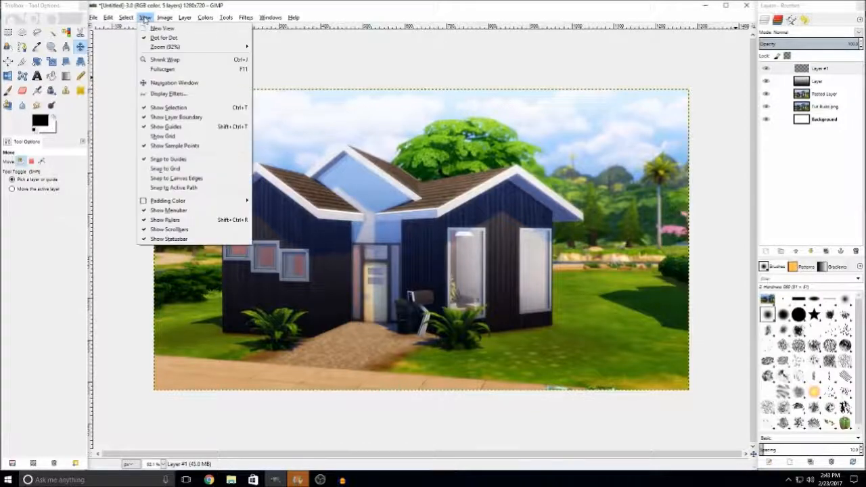
left_click(170, 137)
left_click(167, 18)
left_click(145, 17)
left_click(145, 18)
left_click(165, 169)
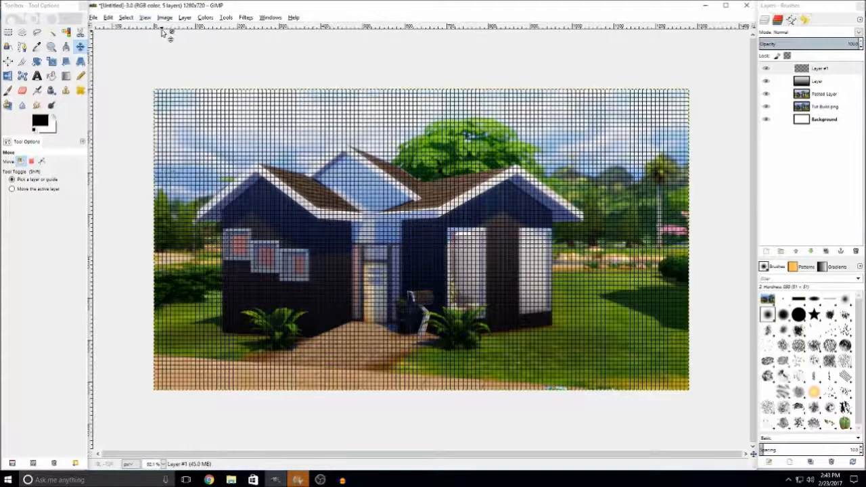
Configure the image grid with a spacing of 20 pixels in width and height
left_click(165, 18)
left_click(177, 181)
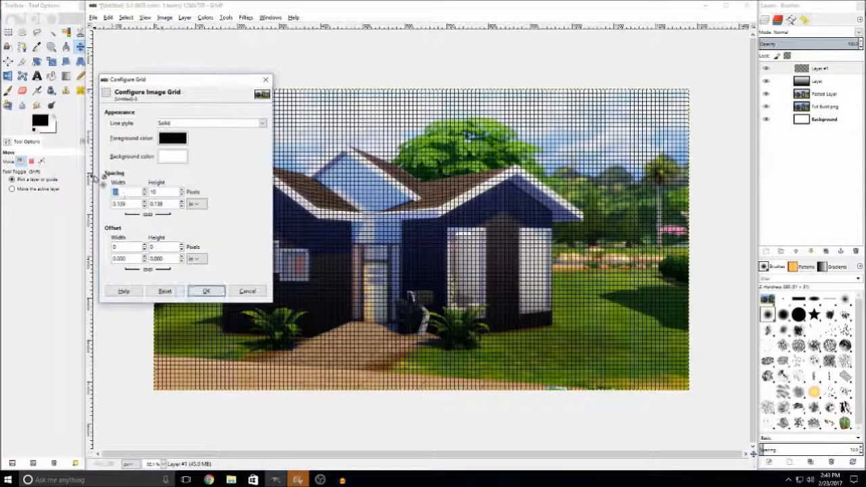
type("20")
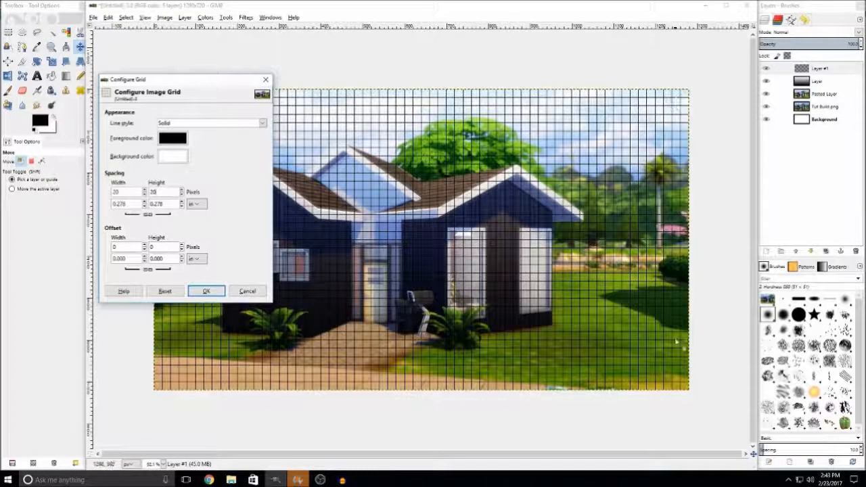
left_click(206, 291)
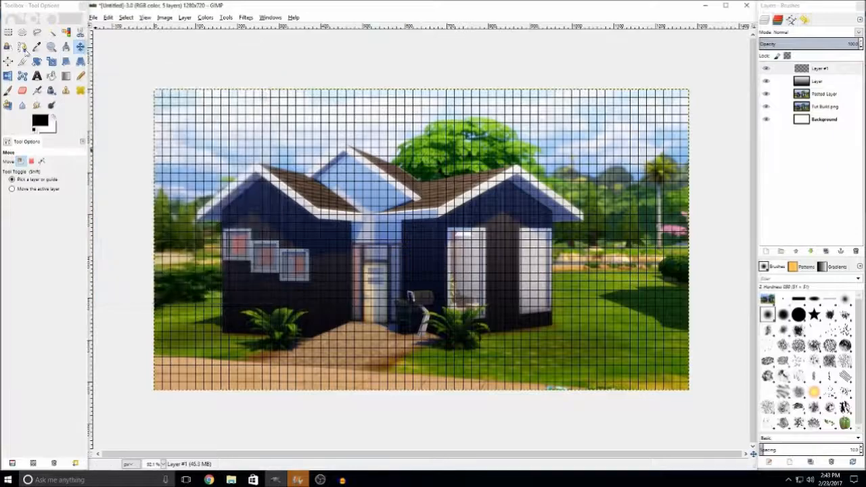
Select a rectangle 20 px inside the image edges and fill it with white on the new transparent layer
left_click(8, 32)
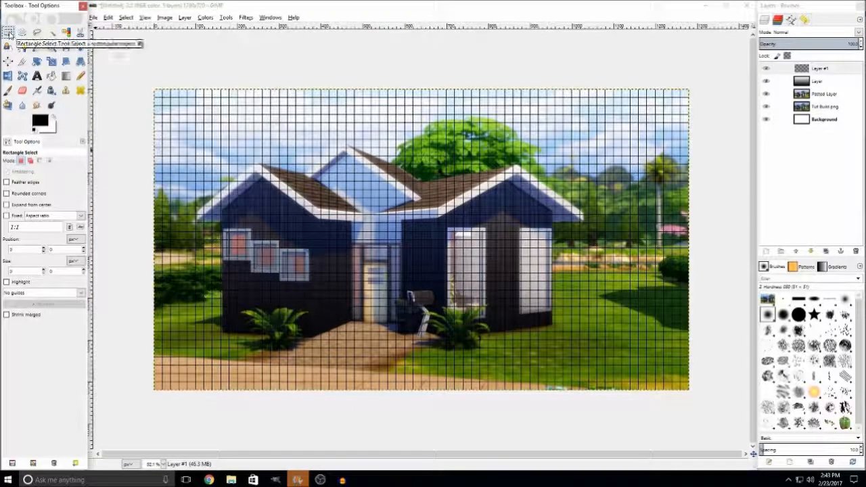
left_click(163, 101)
left_click_drag(165, 102, 684, 384)
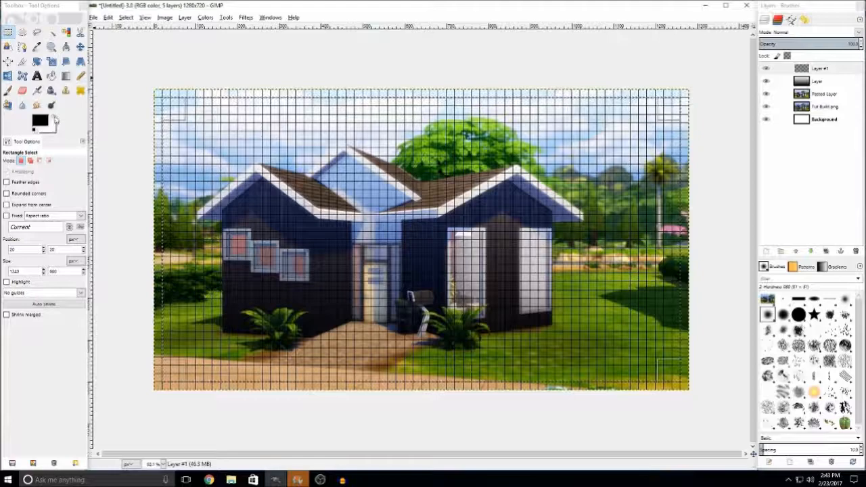
left_click(54, 119)
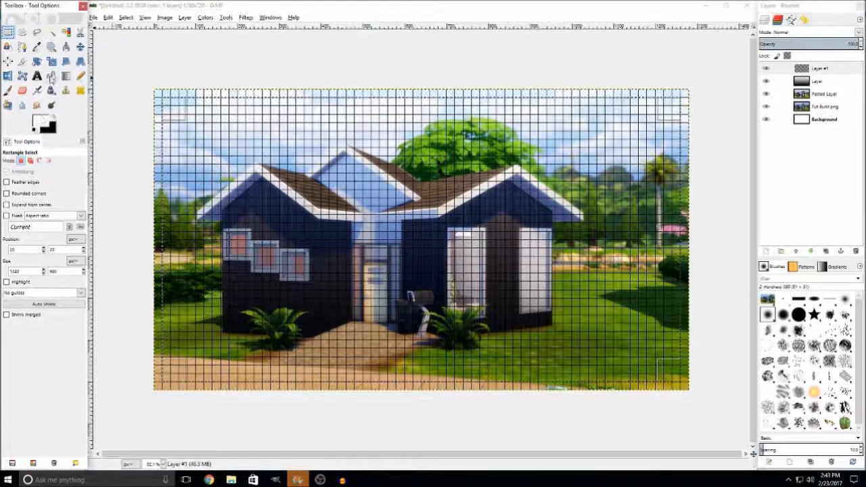
left_click(51, 77)
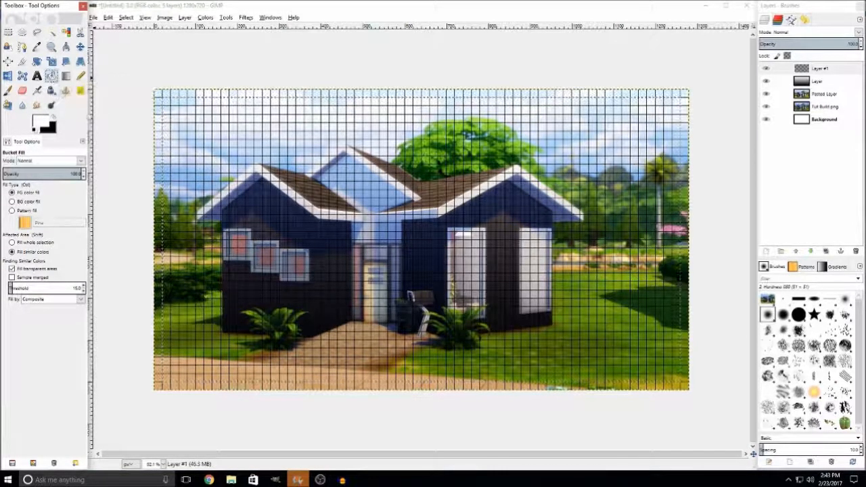
left_click(270, 179)
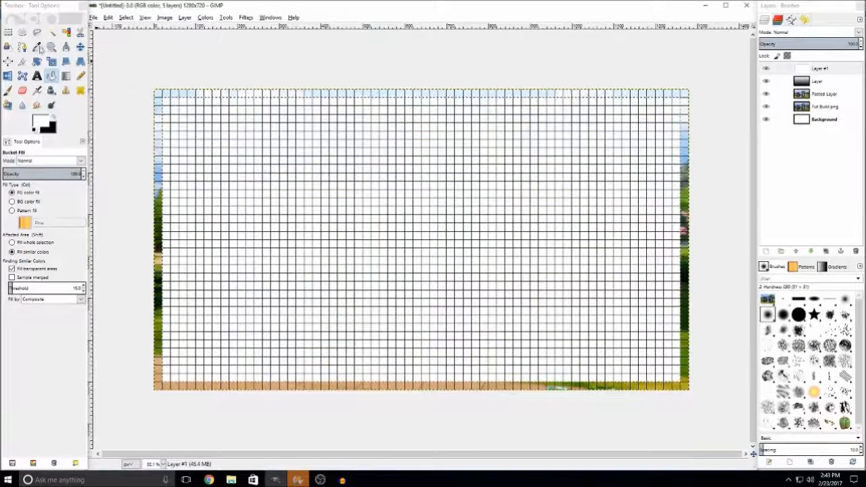
Shrink the selection and cut out the white inside it, leaving a thin white frame around the image
left_click(127, 17)
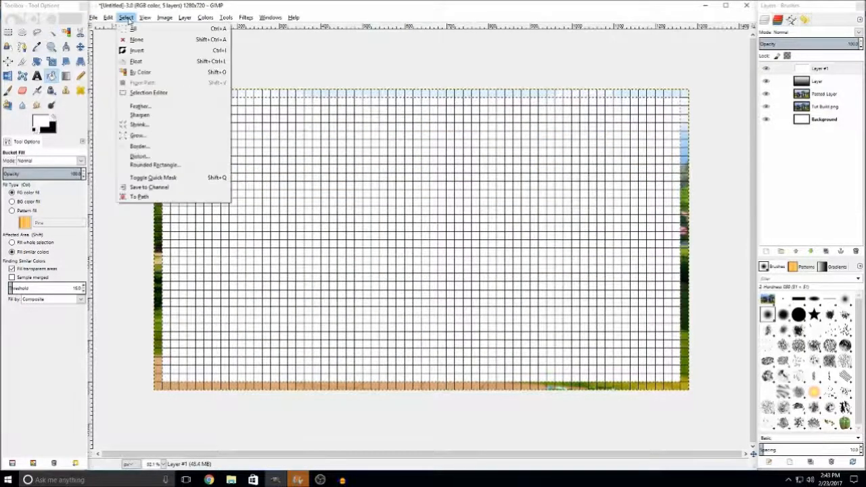
left_click(139, 125)
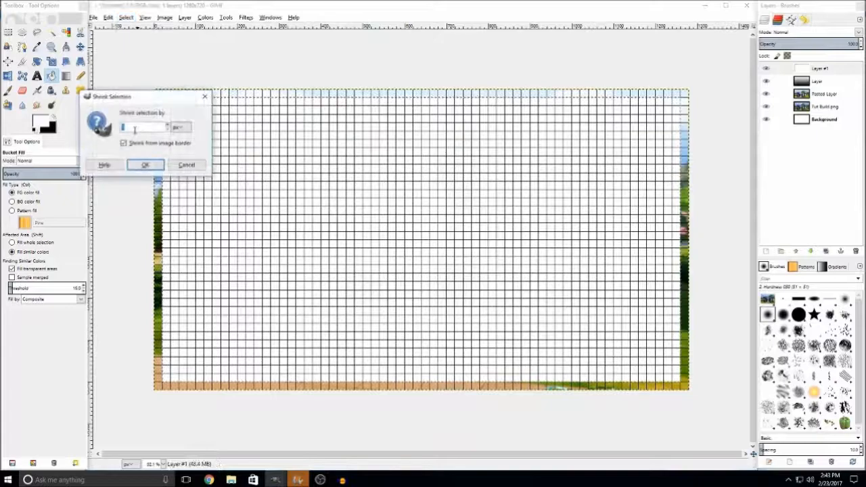
left_click(145, 165)
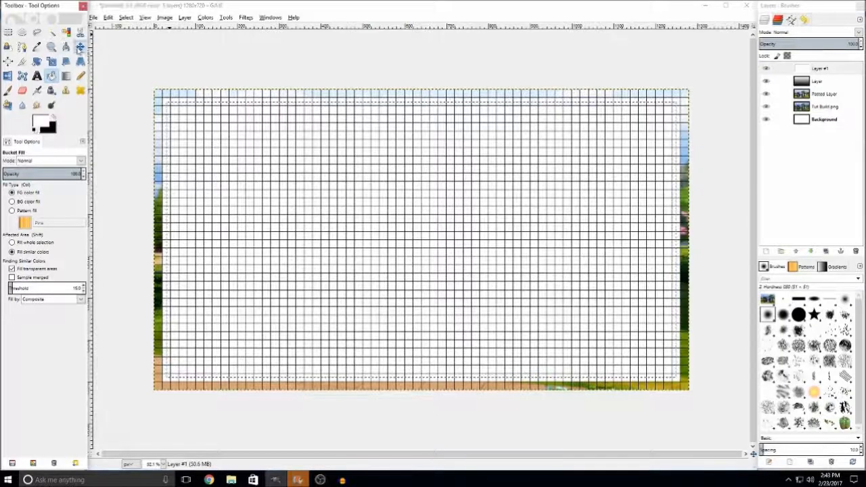
left_click(80, 46)
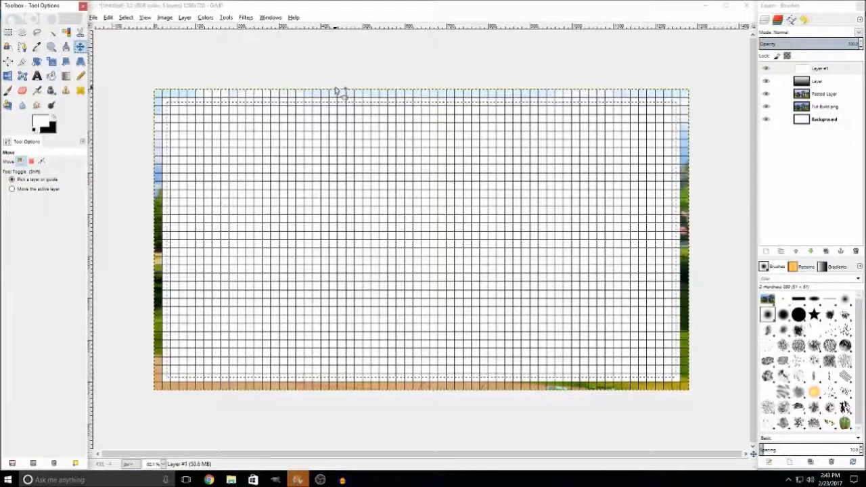
key("ctrl+x")
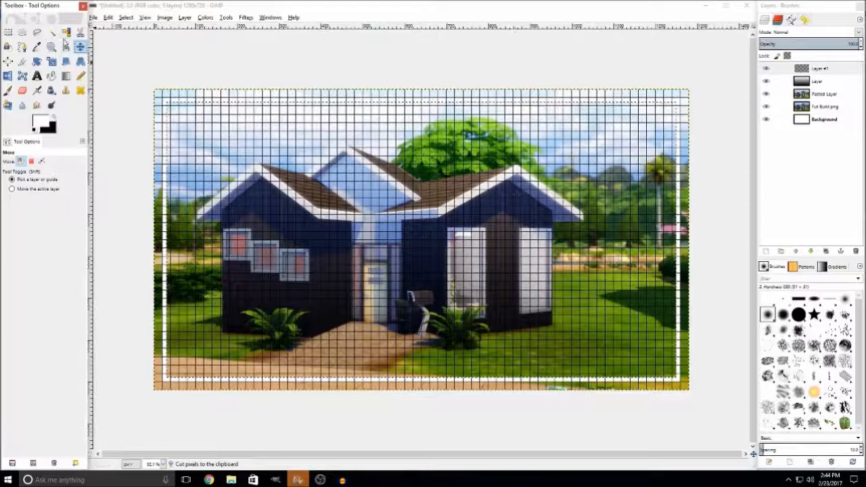
Clear the selection, hide the grid, and return to the Move tool
left_click(52, 32)
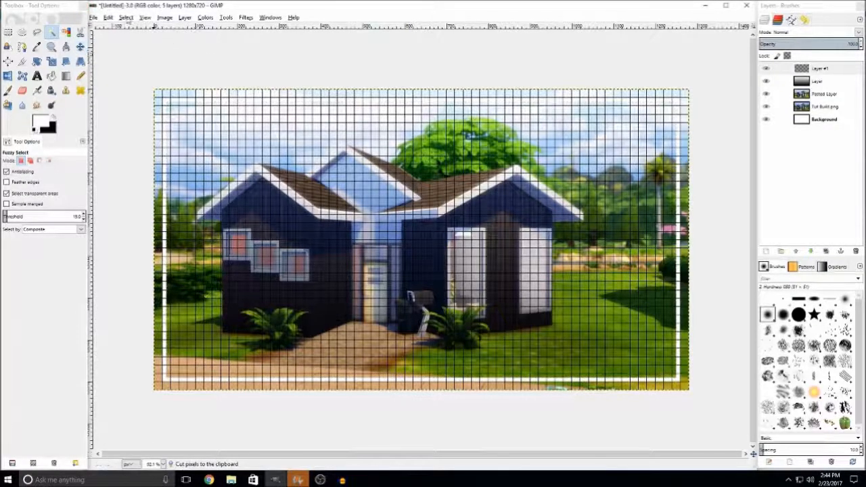
left_click(145, 17)
left_click(179, 135)
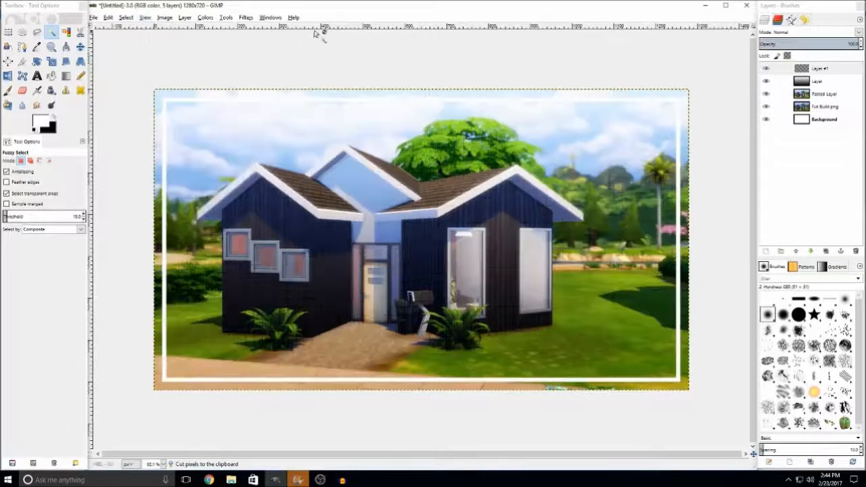
left_click(80, 46)
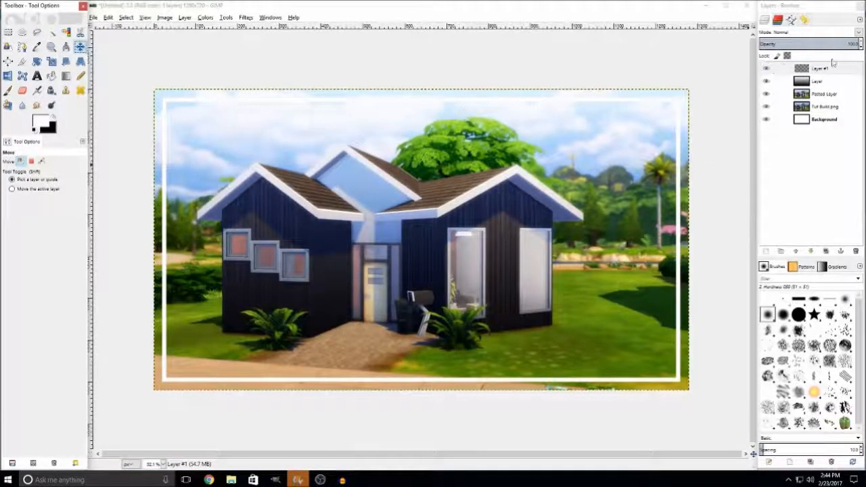
Try Overlay mode on the white frame layer, switch it back to Normal, and experiment with the layer's opacity
left_click(809, 31)
left_click(800, 143)
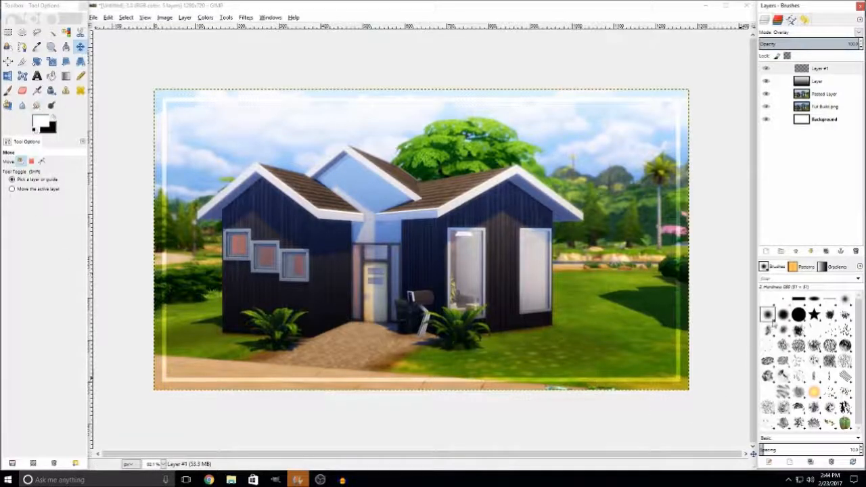
left_click(858, 32)
left_click(812, 38)
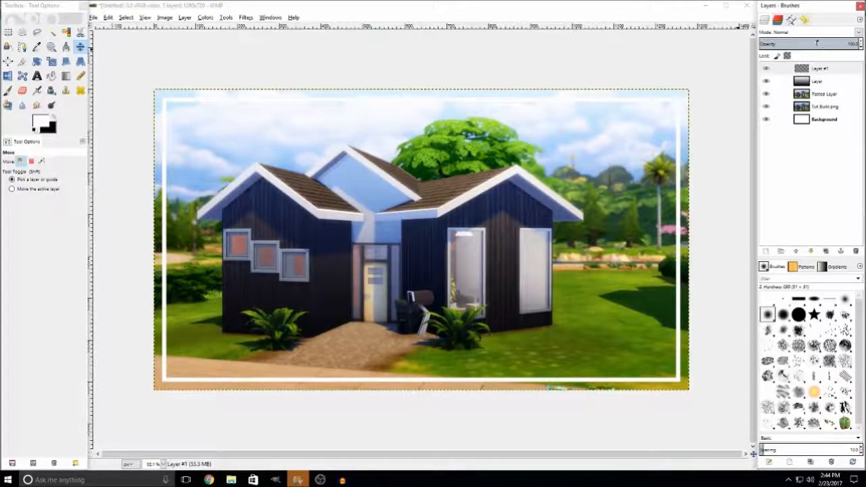
left_click_drag(817, 43, 857, 44)
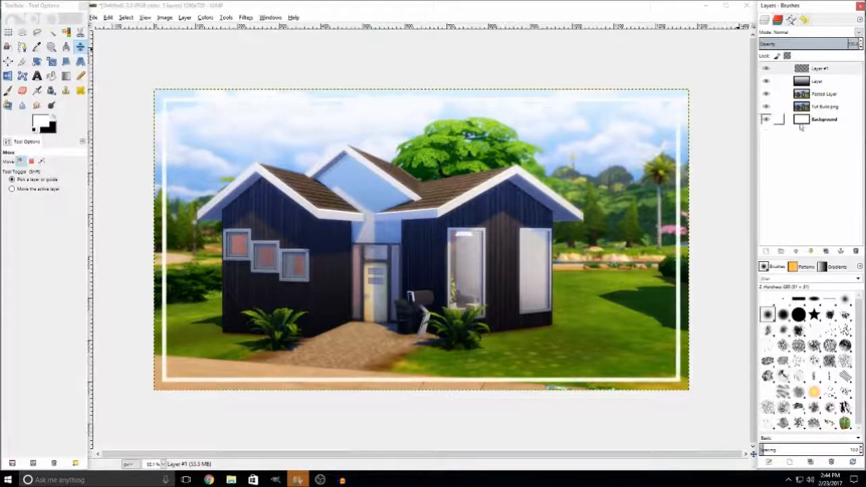
Above the gradient layer, draw a text box about 1120 × 160 px across the image's lower part and enter "Frugal Starter"
left_click(813, 84)
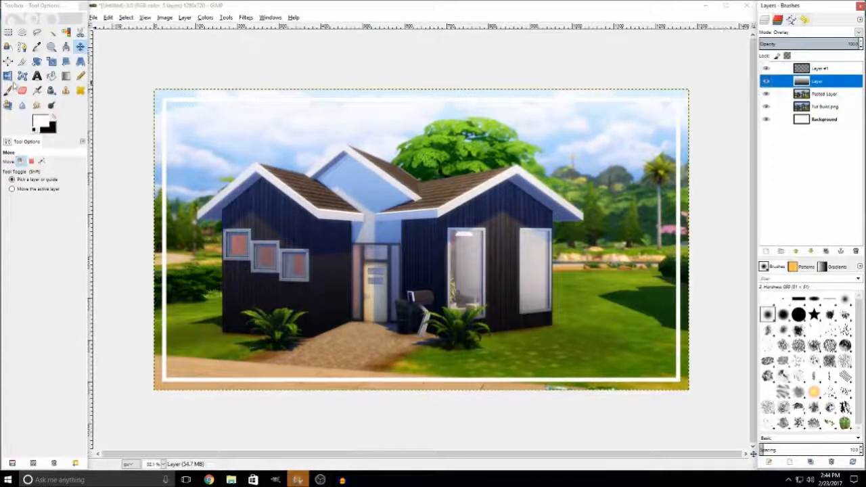
left_click(37, 77)
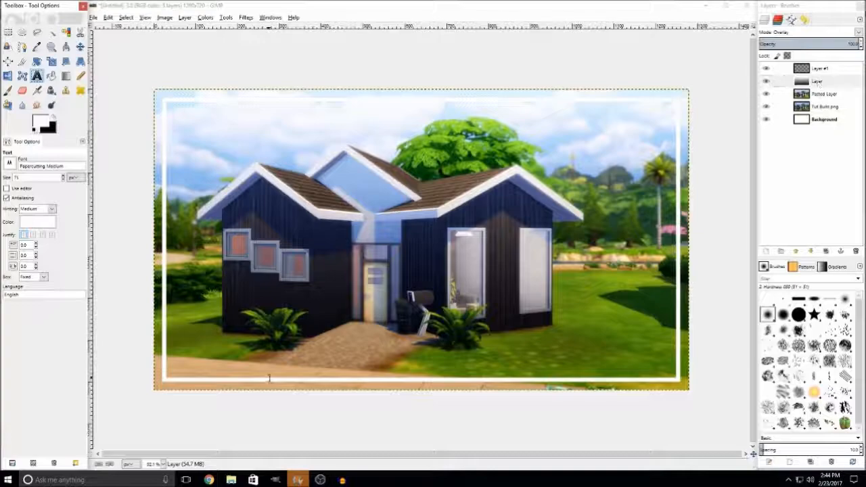
left_click(825, 84)
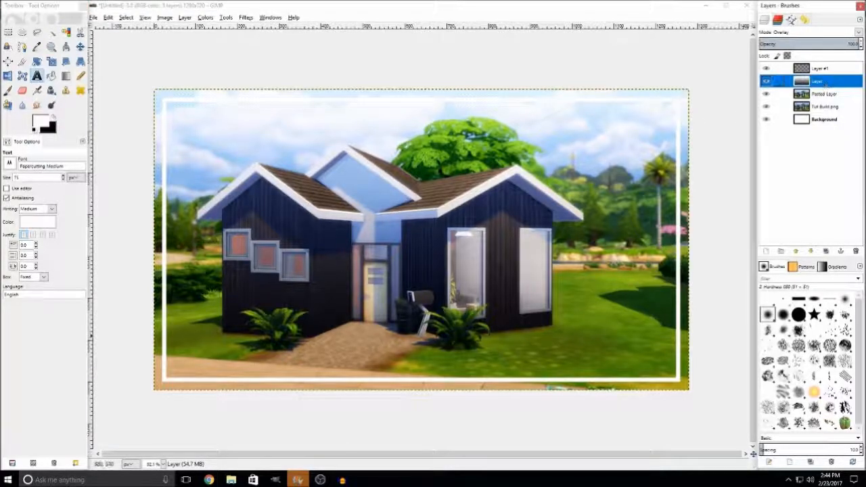
left_click_drag(188, 273, 655, 340)
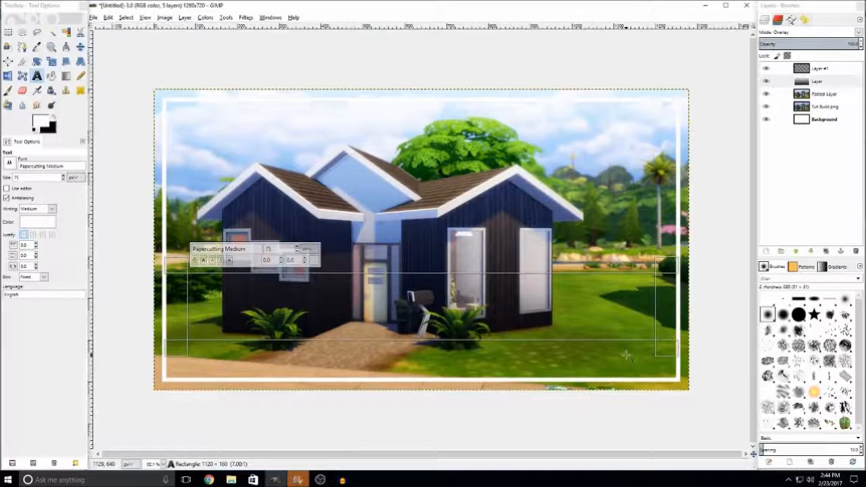
type("Frugal S")
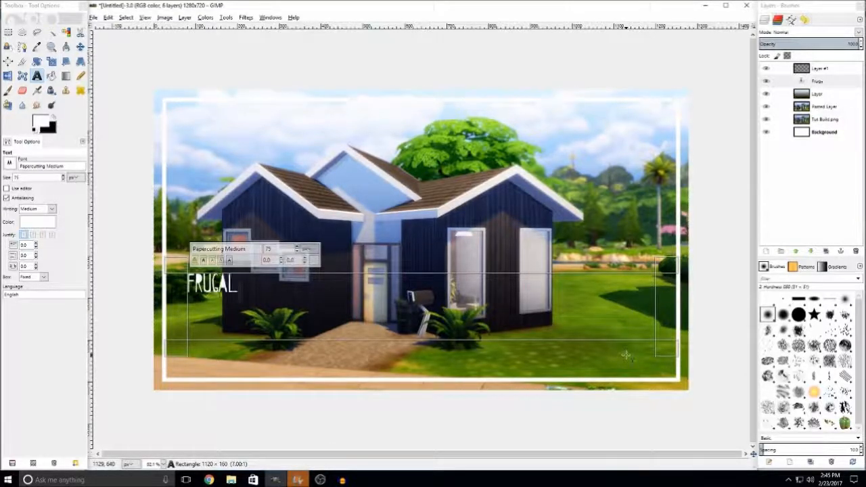
type("tarter")
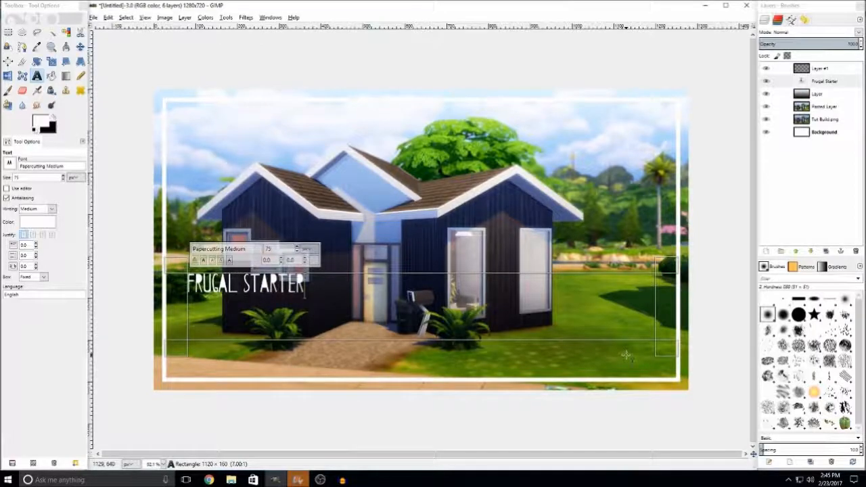
Change the title's font to Portobesto and set its size to 100 px
left_click(10, 166)
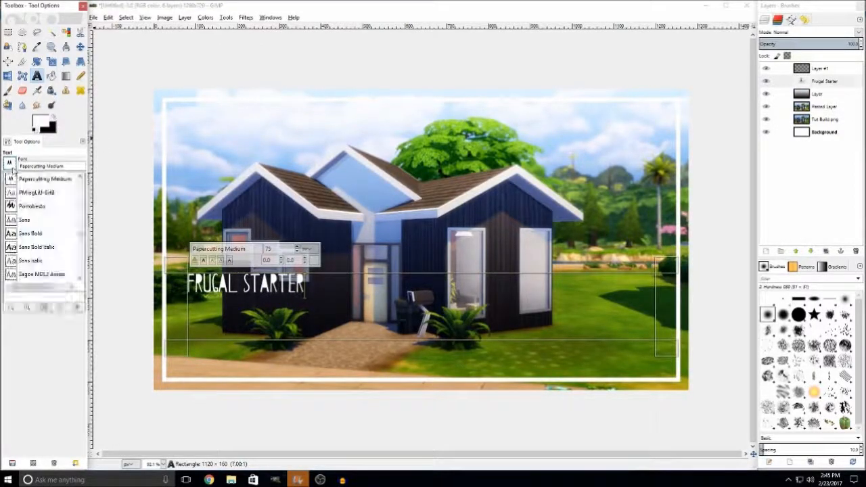
left_click(32, 207)
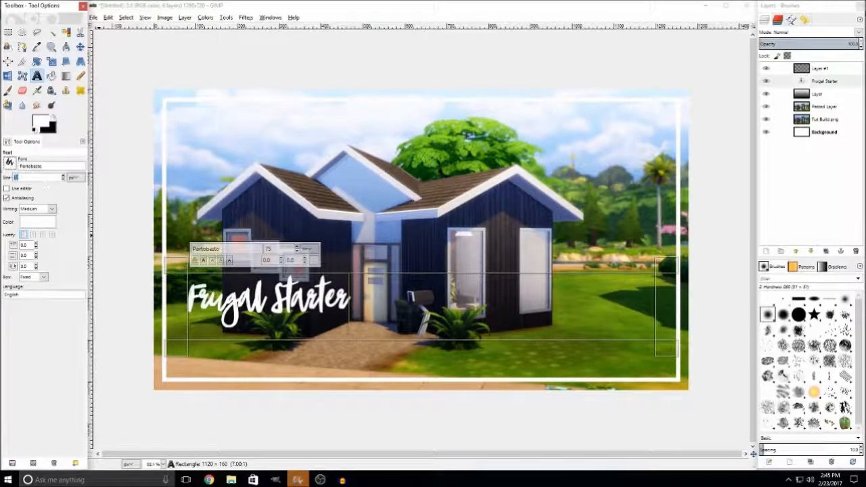
key("Return")
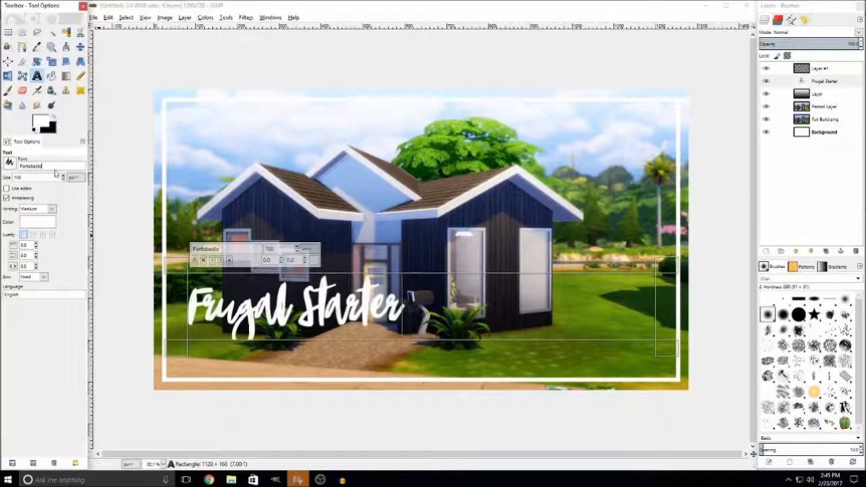
Extend the text box downward to about 1120 × 260 px, try a 200 px text size, and settle on 150 px
left_click_drag(441, 356, 446, 403)
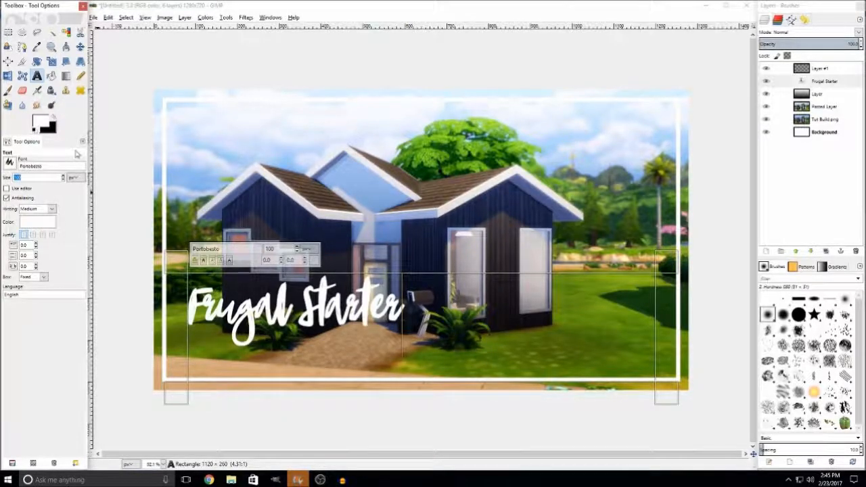
left_click(56, 168)
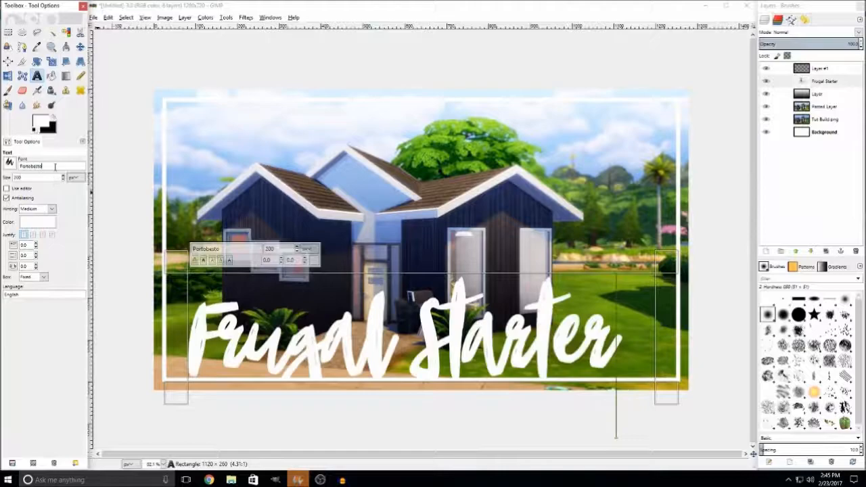
type("150")
left_click(54, 167)
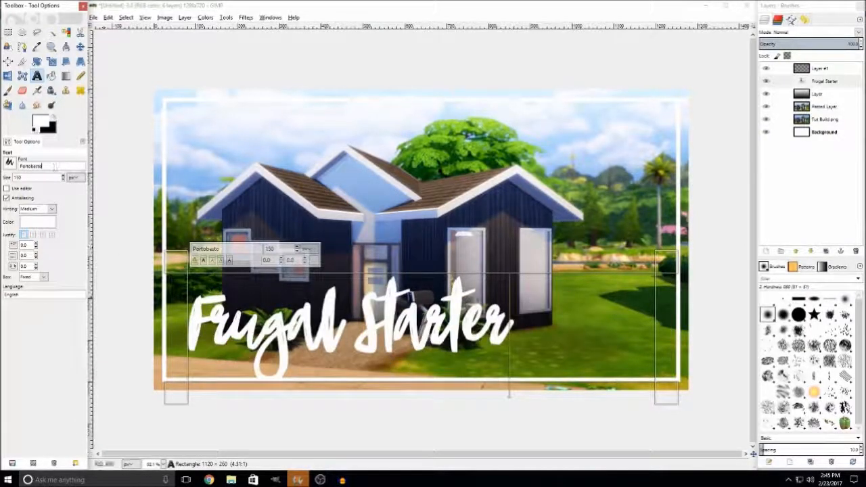
Move the title to the lower-right area inside the white frame and extend its text box to about 1120 × 280 px
left_click(80, 47)
left_click_drag(203, 312, 357, 306)
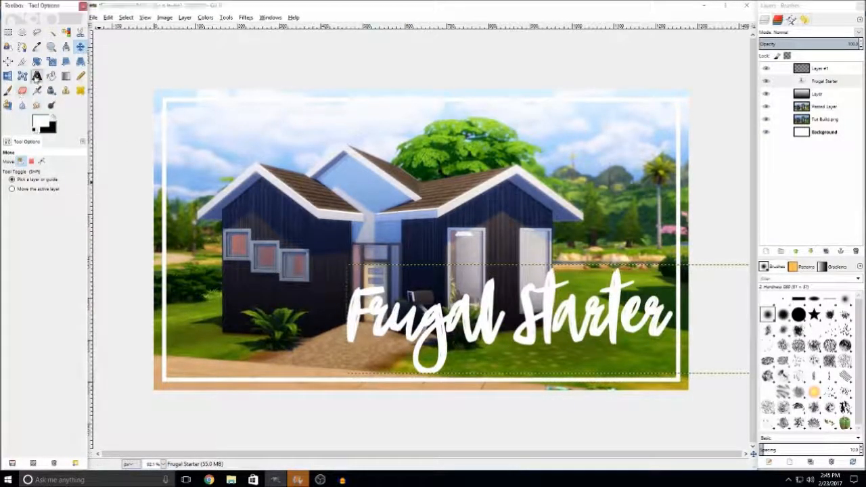
left_click(36, 76)
left_click(360, 371)
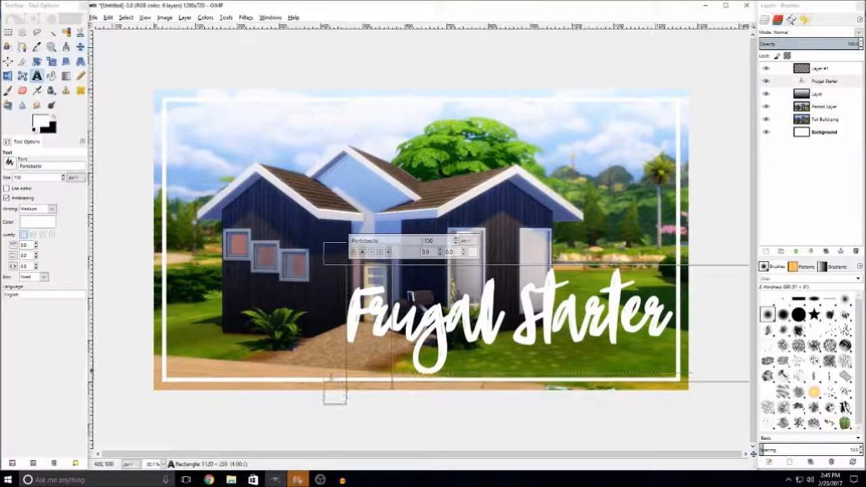
left_click(80, 47)
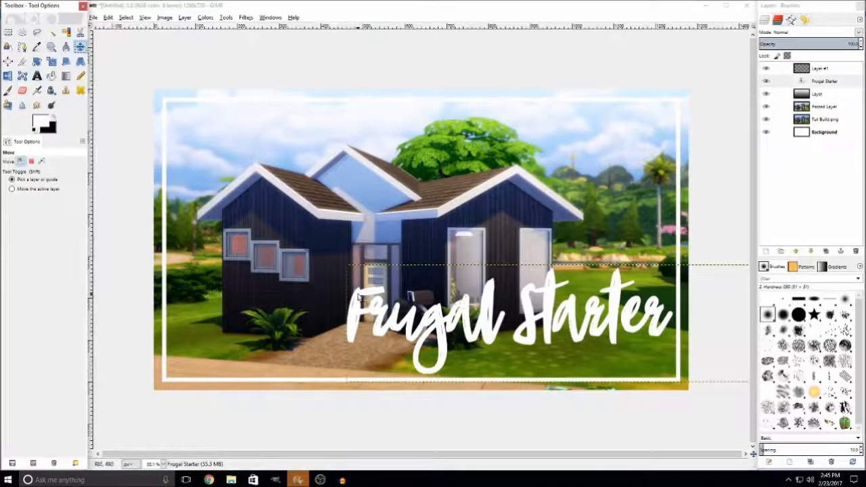
left_click(359, 296)
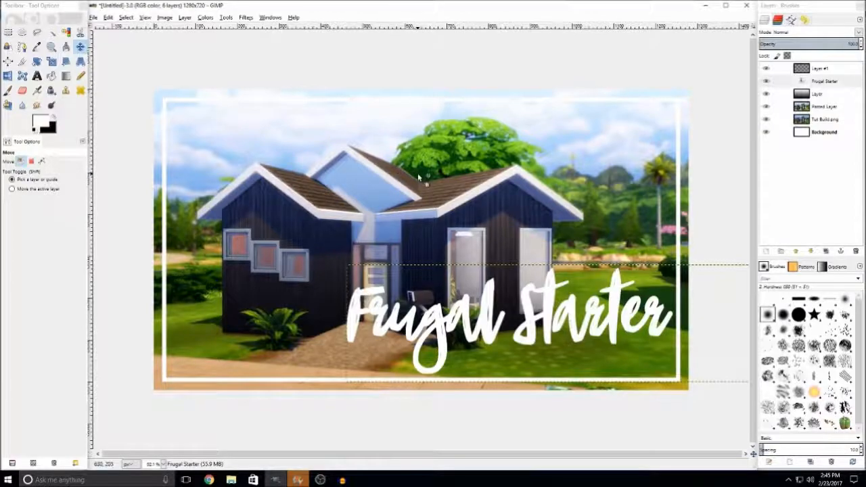
Above the Frugal Starter layer, draw a text box about 540 × 120 px across the middle of the house and enter "Build Challenge"
left_click(822, 107)
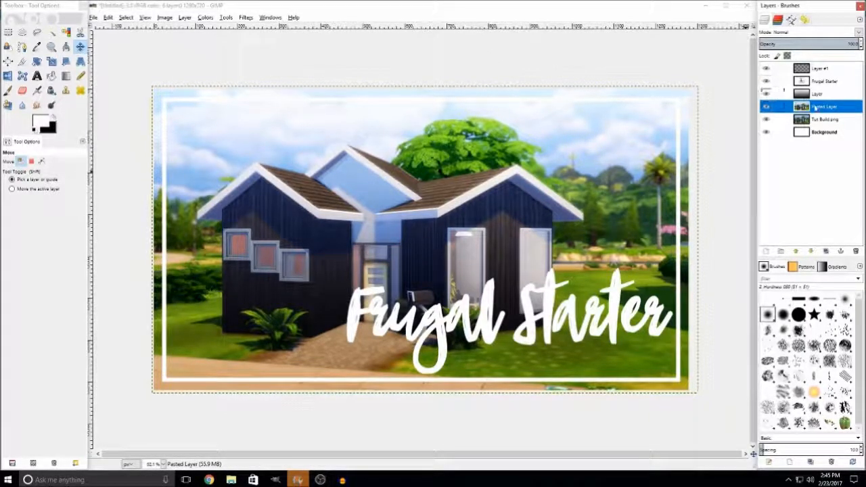
left_click(820, 82)
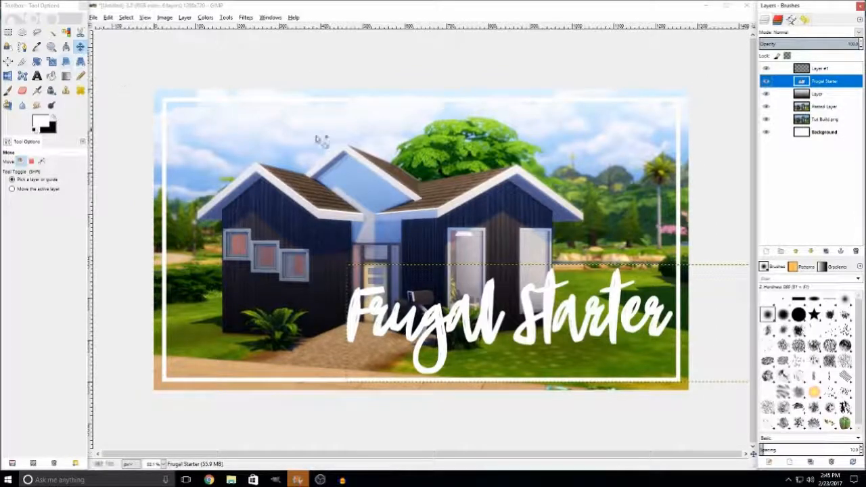
left_click(37, 76)
left_click_drag(296, 191, 525, 238)
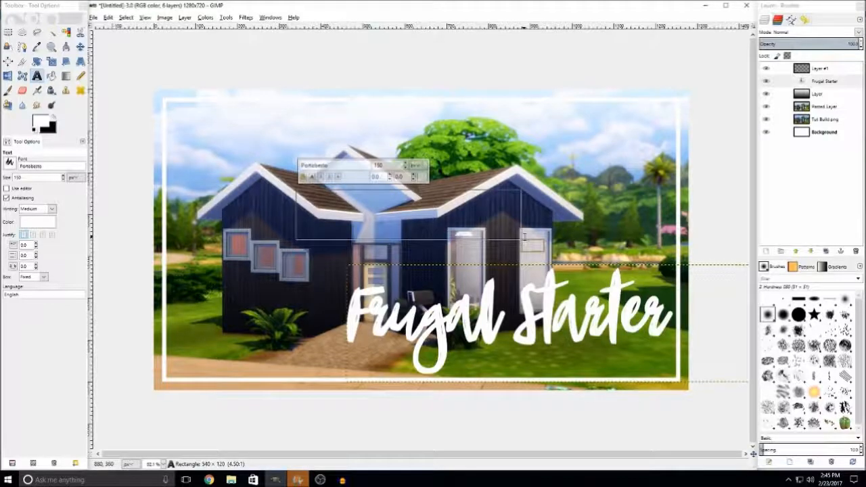
type("Bui")
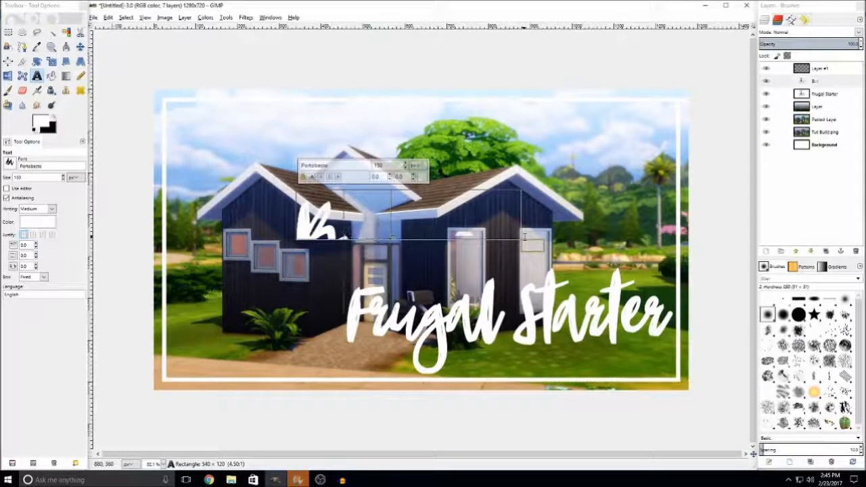
type("ld")
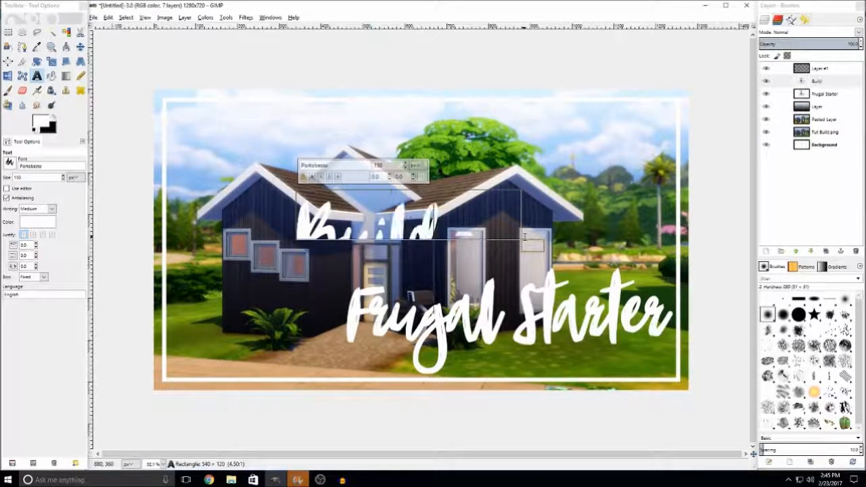
Set the Build Challenge text to Papercutting Medium at 75 px and move it below the title's start, just before the "g" tail
left_click(9, 161)
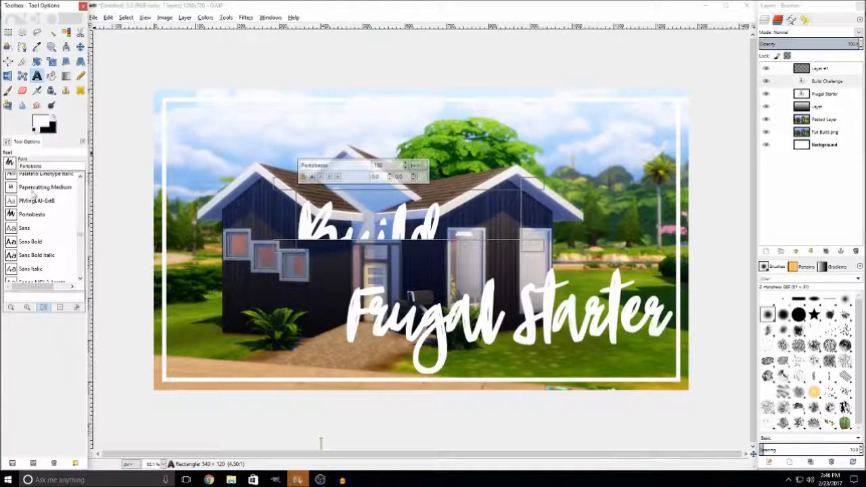
left_click(34, 188)
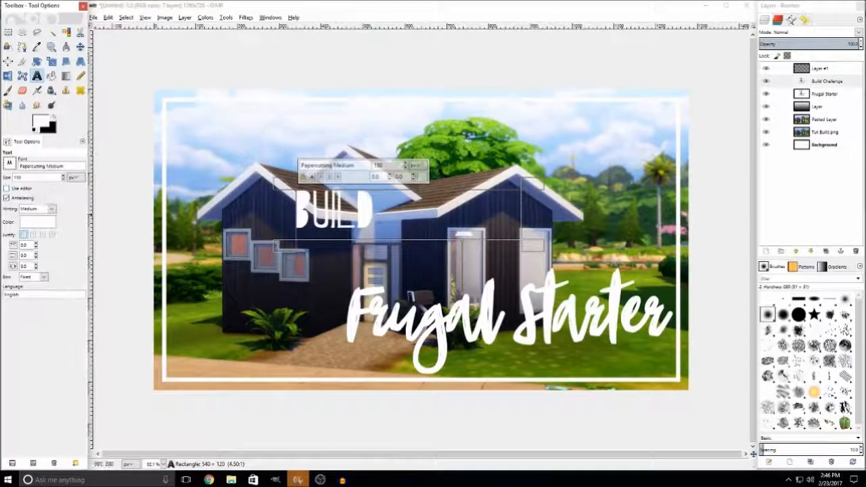
left_click_drag(23, 178, 8, 176)
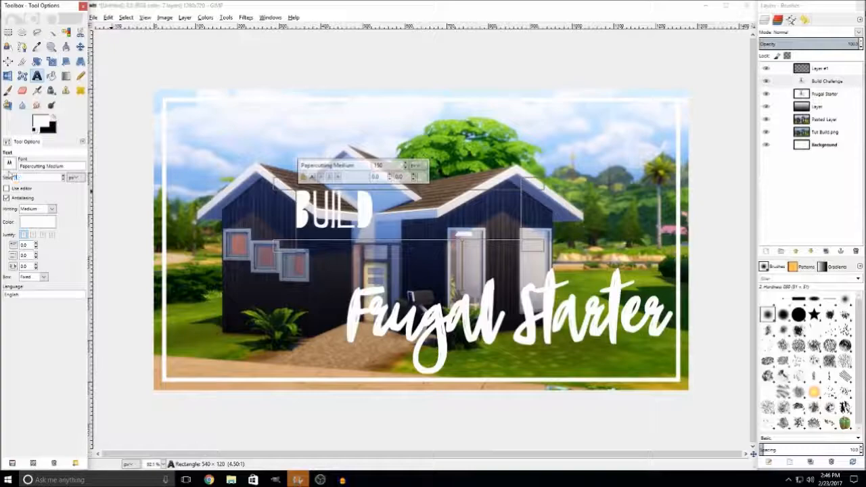
type("75")
key("Return")
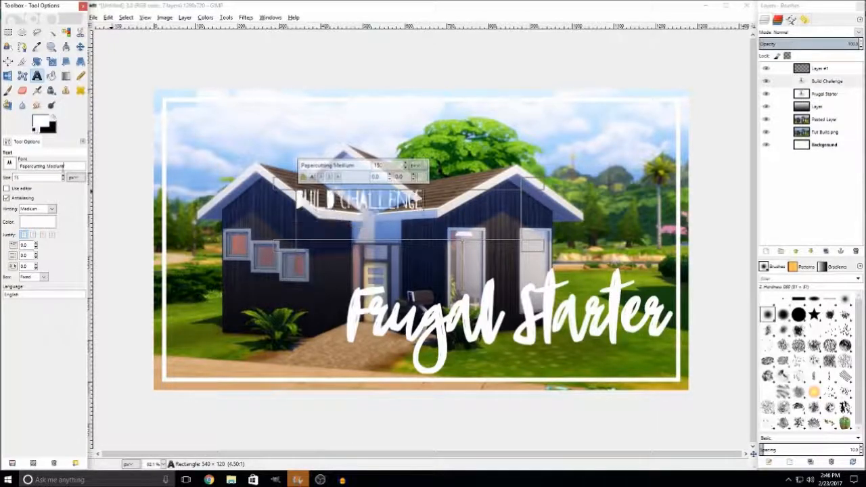
left_click(80, 46)
left_click_drag(329, 201, 317, 364)
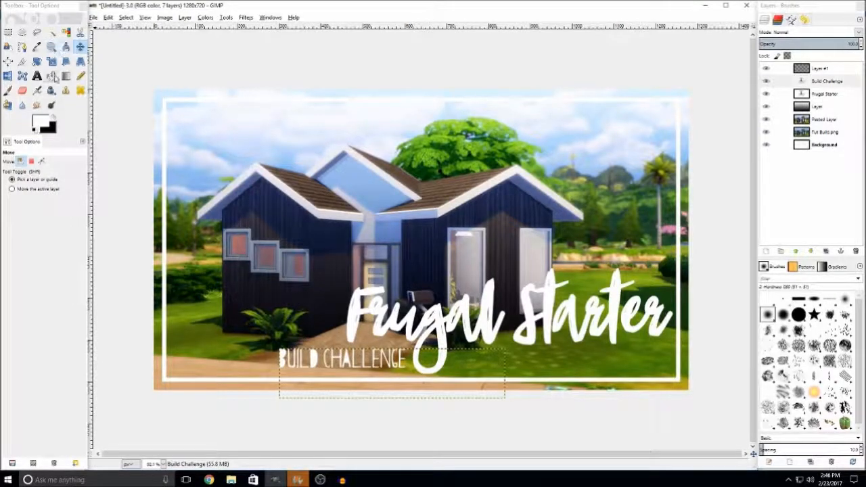
Make black the foreground color and add a transparent 1280 × 720 px layer directly above the gradient layer
left_click(52, 76)
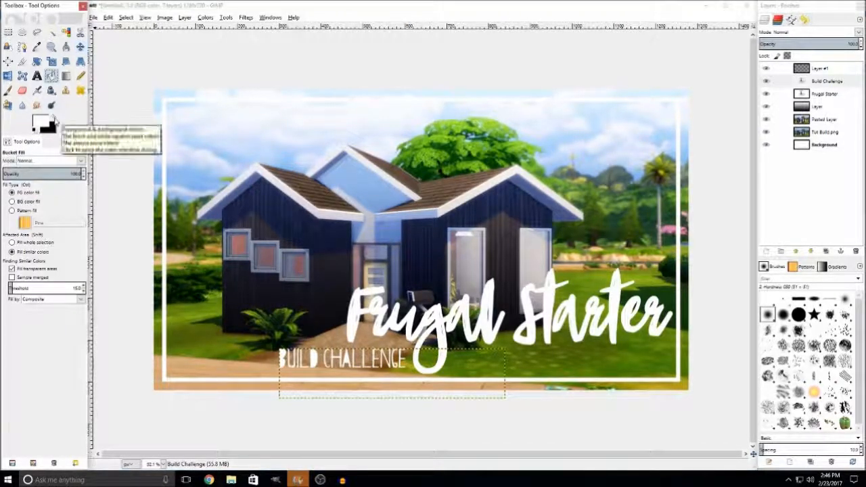
left_click(54, 121)
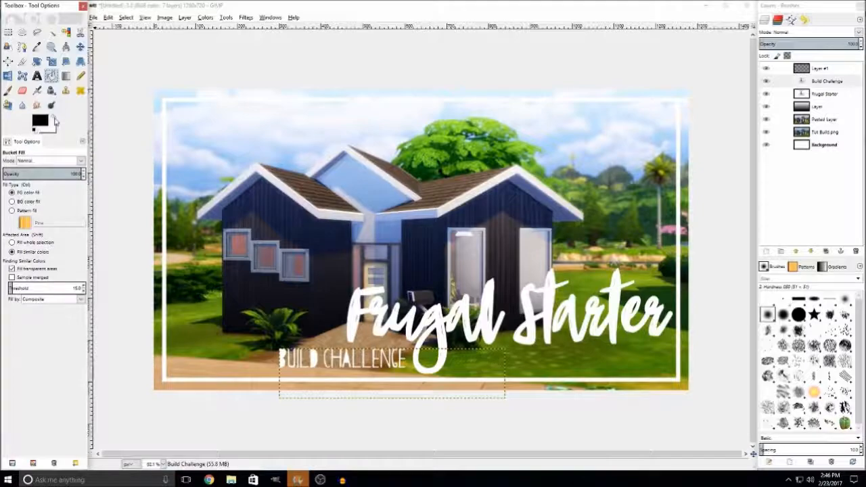
left_click(813, 109)
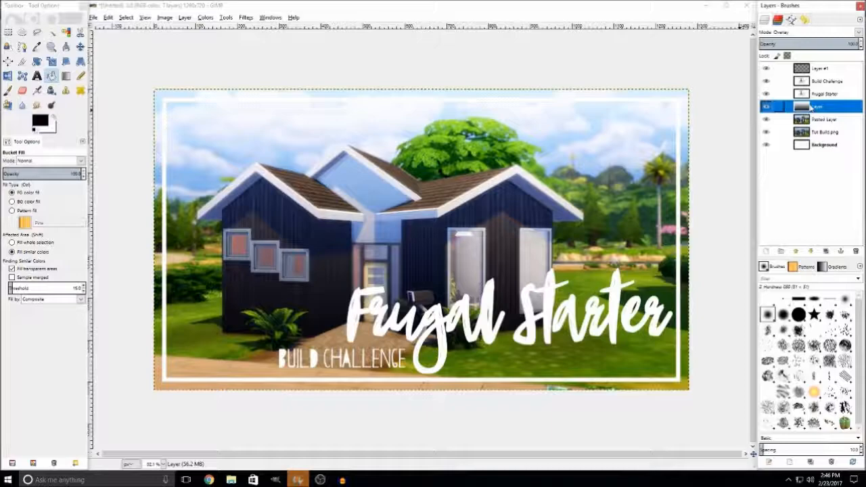
right_click(417, 179)
mouse_move(444, 229)
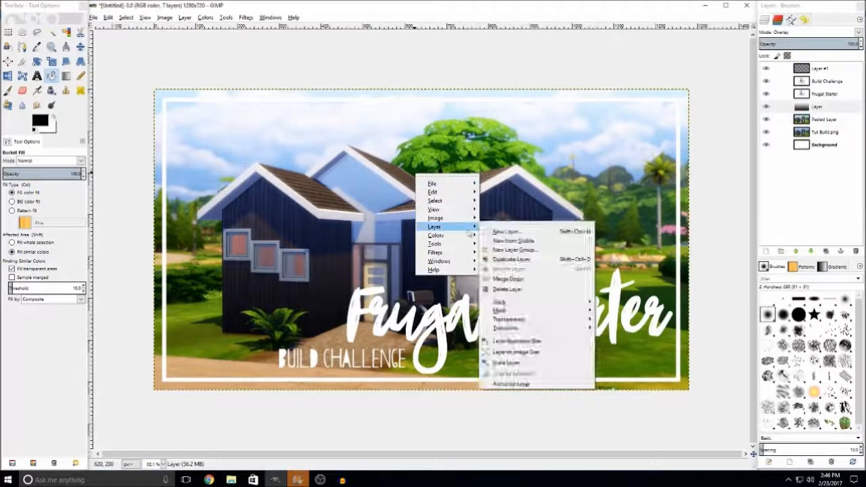
left_click(504, 232)
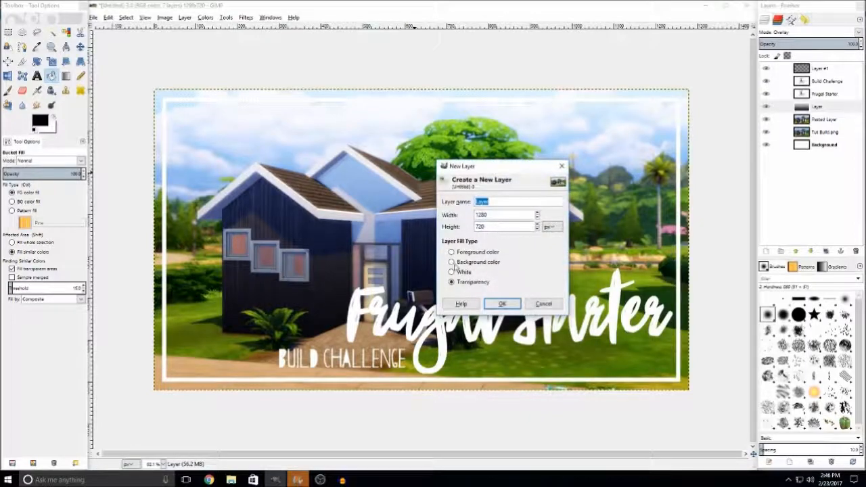
left_click(502, 304)
left_click(823, 95)
right_click(822, 95)
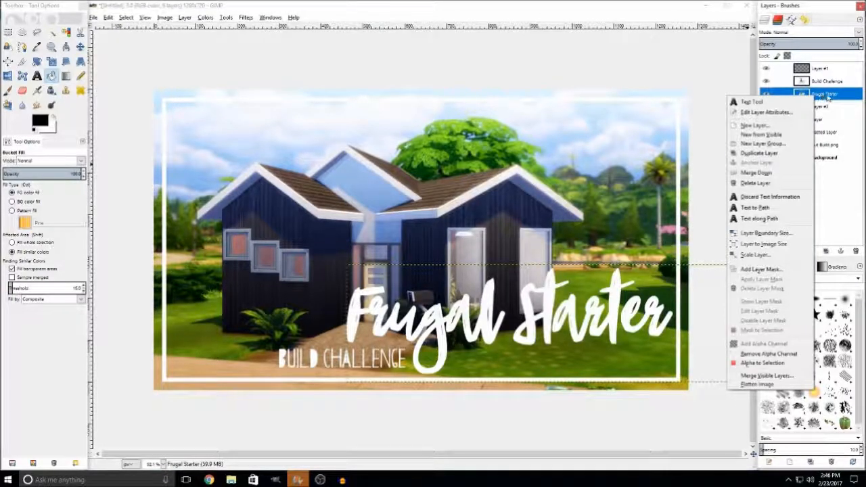
left_click(591, 68)
left_click(80, 46)
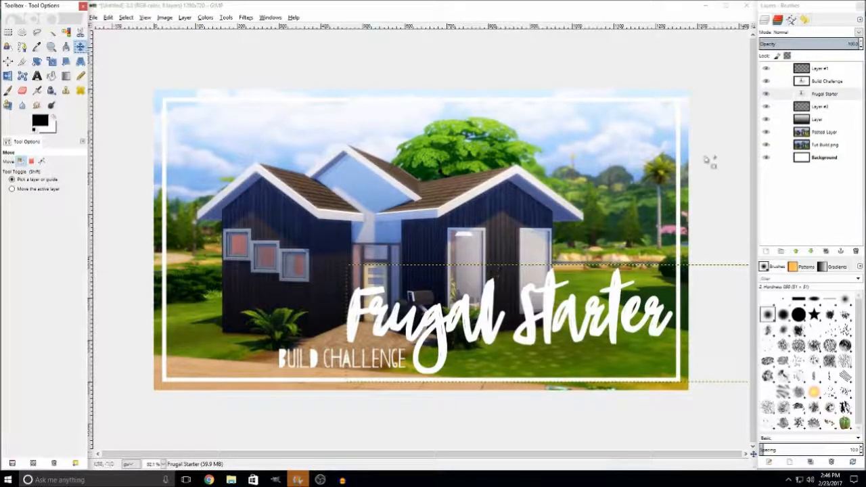
Hide the Tut Build.png layer, try a reduced opacity on the Pasted Layer and restore it to 100
left_click(815, 133)
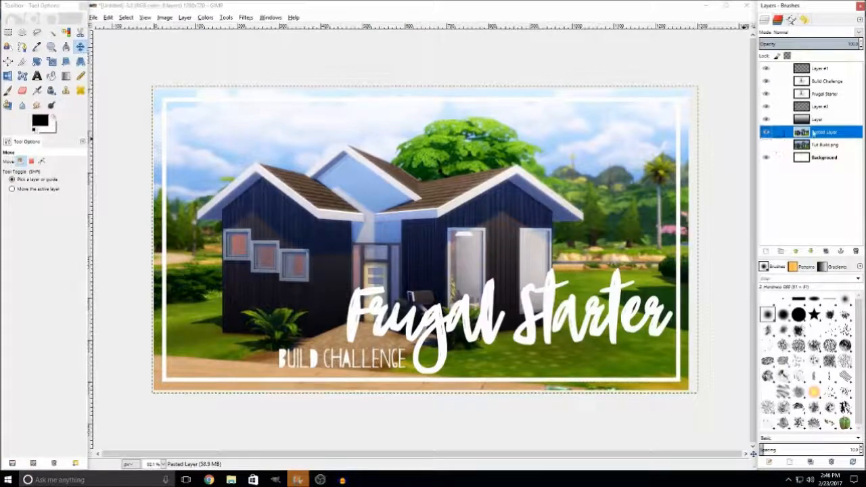
left_click_drag(812, 43, 804, 43)
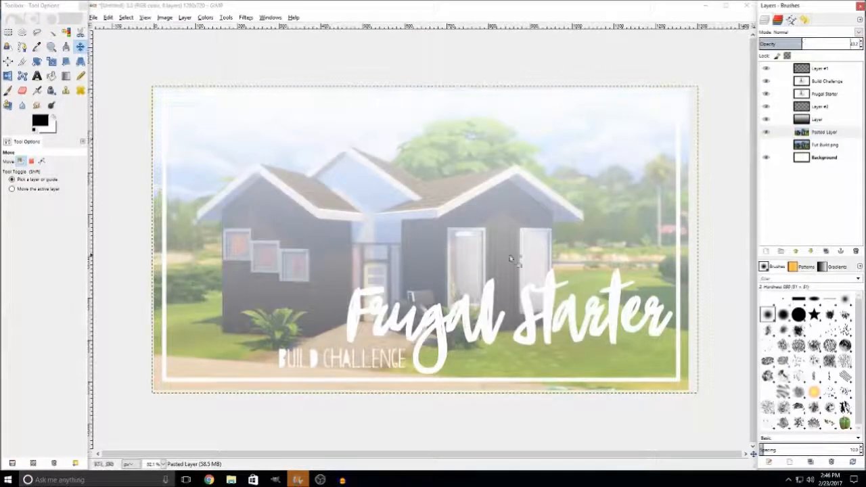
left_click_drag(816, 45, 855, 44)
Select the Frugal Starter lettering from its alpha, fill it with black on Layer #2, and check the fill with the white title hidden
left_click(840, 95)
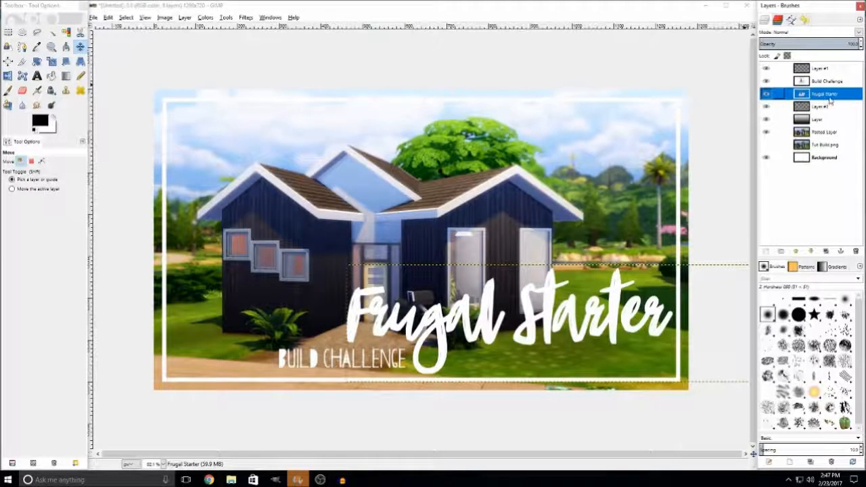
right_click(821, 98)
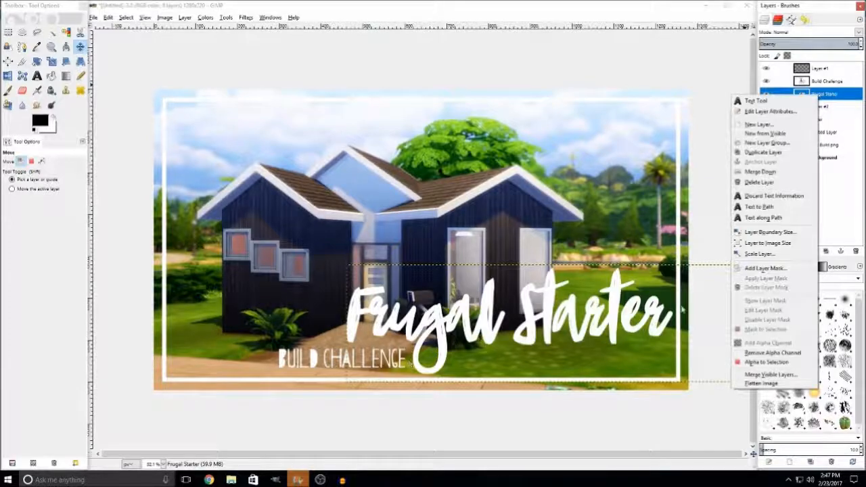
left_click(758, 361)
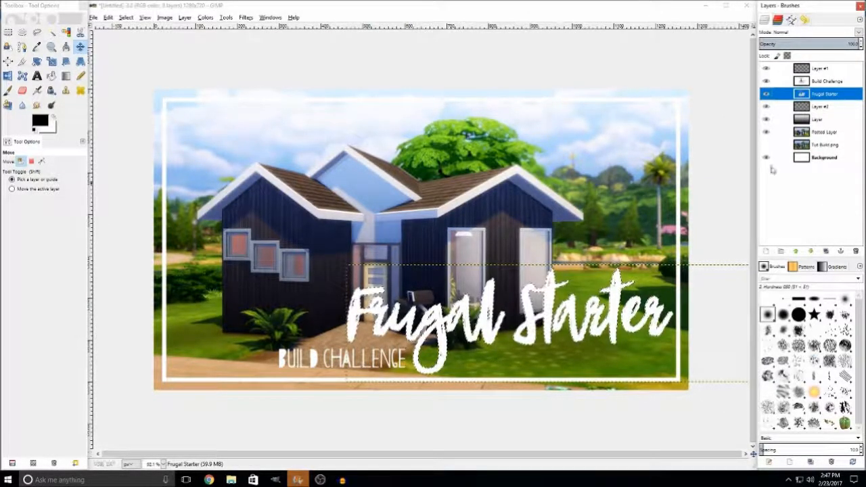
left_click(821, 106)
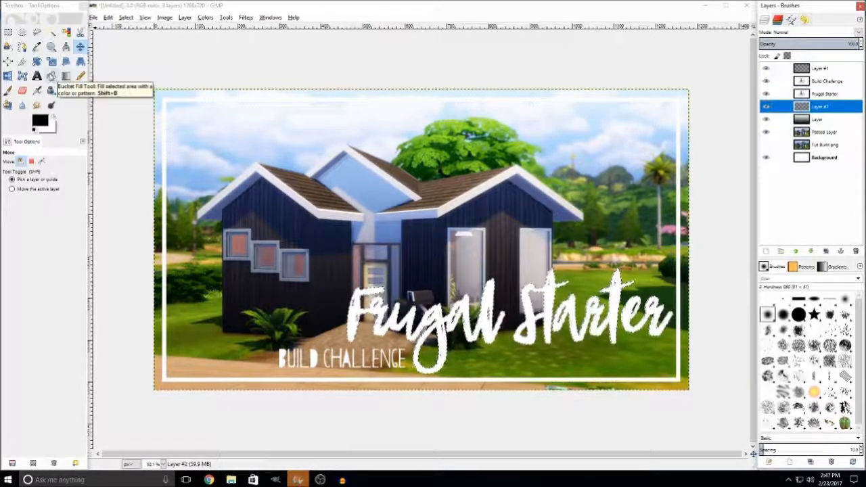
left_click(52, 76)
left_click(359, 308)
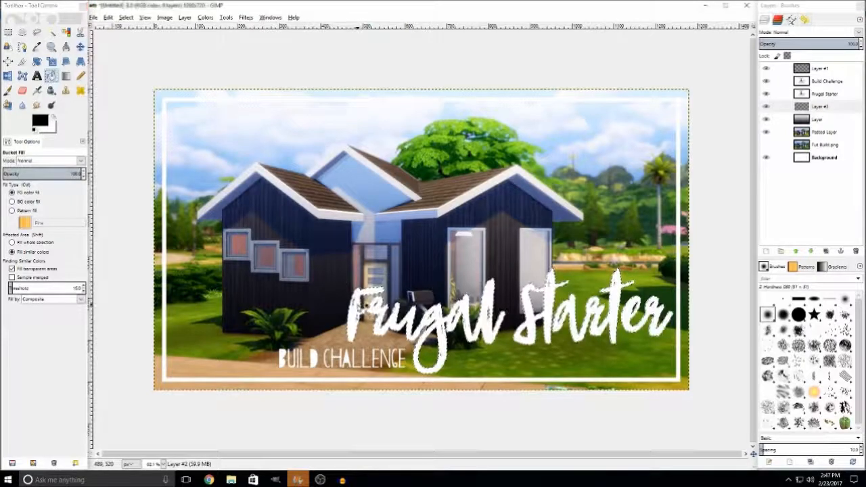
left_click(767, 95)
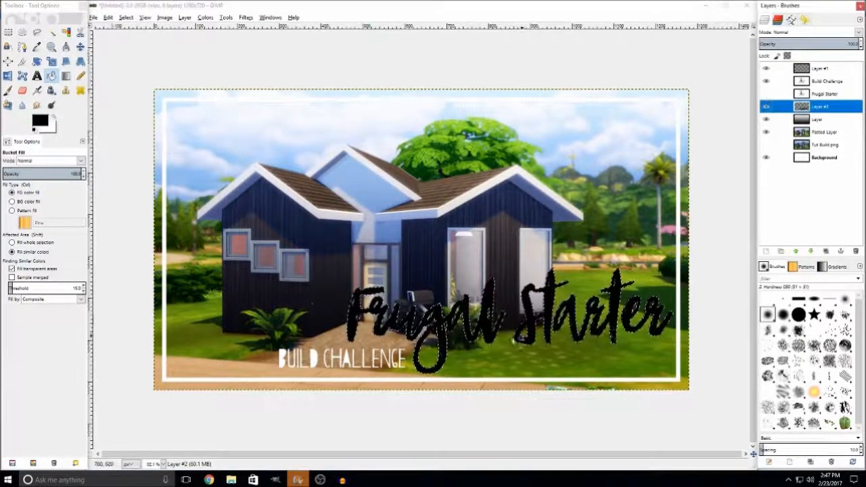
left_click(767, 95)
Select the Build Challenge lettering from its alpha, fill it with black on Layer #2, and clear the selection
right_click(829, 81)
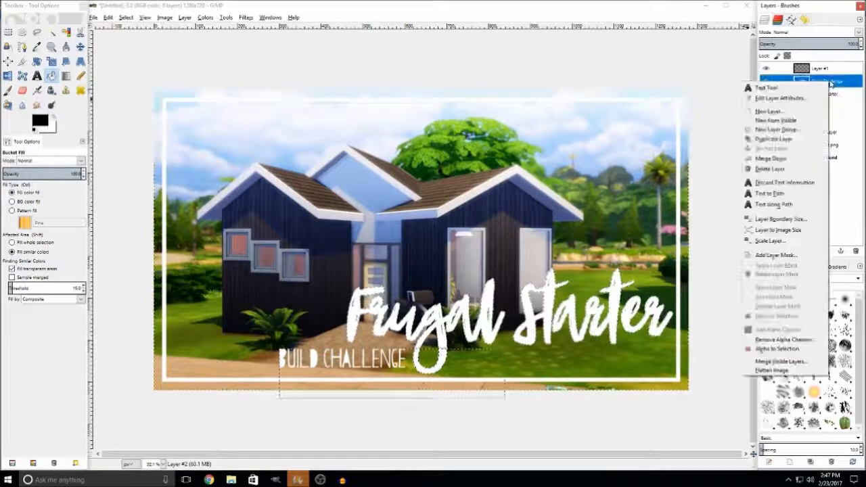
left_click(777, 349)
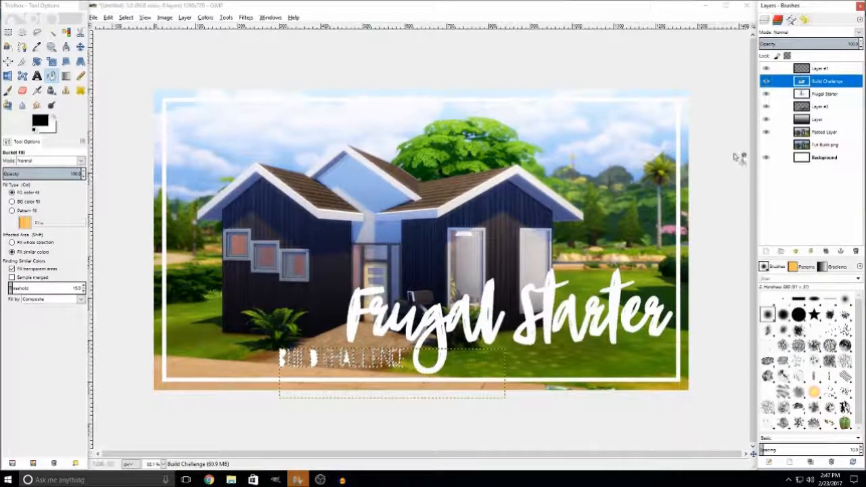
left_click(815, 107)
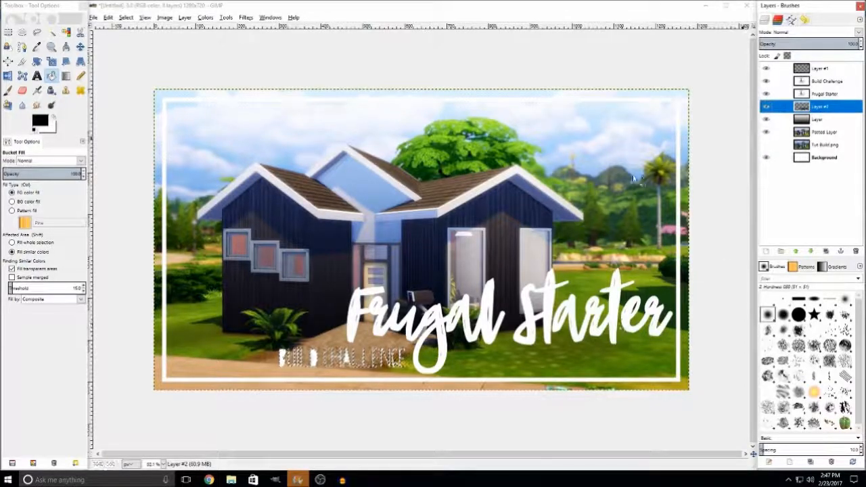
left_click(282, 353)
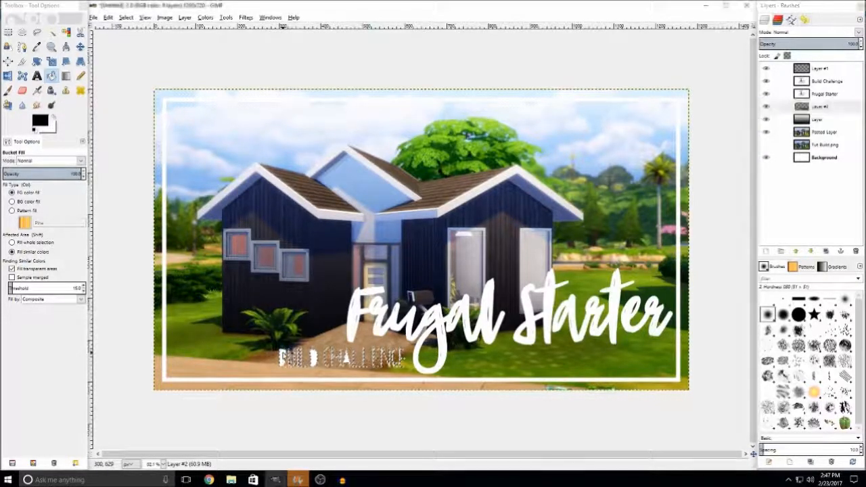
key("ctrl")
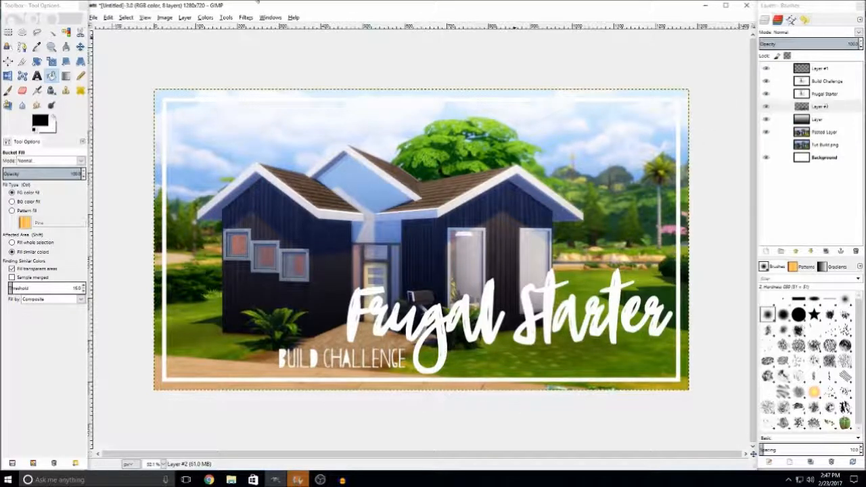
Apply a Gaussian blur with a 25 px radius to the black lettering on Layer #2 and lower the layer's opacity to about 55
left_click(245, 18)
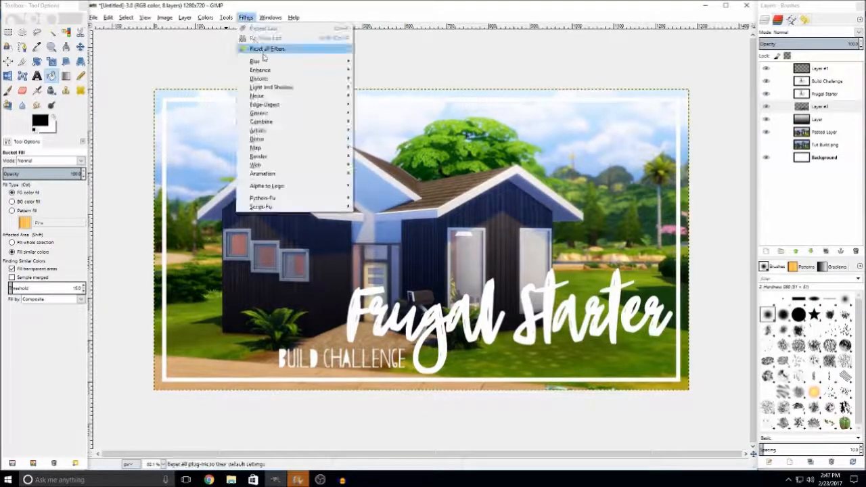
mouse_move(300, 60)
left_click(395, 70)
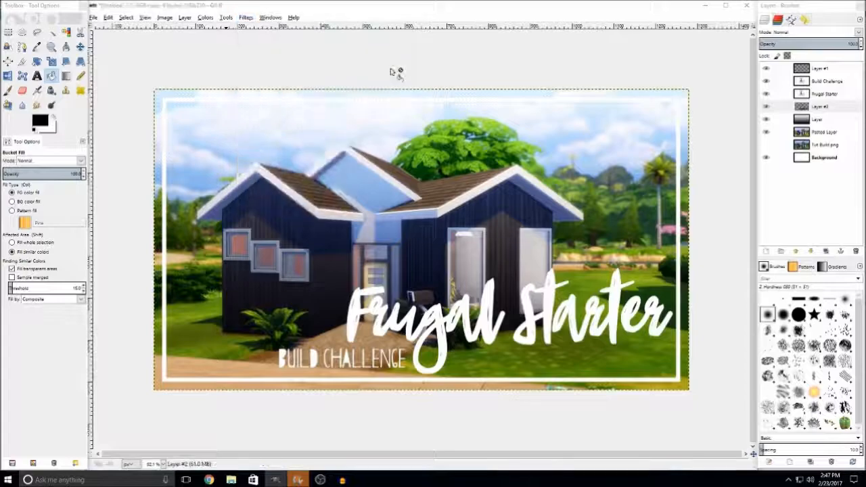
key("Tab")
type("25")
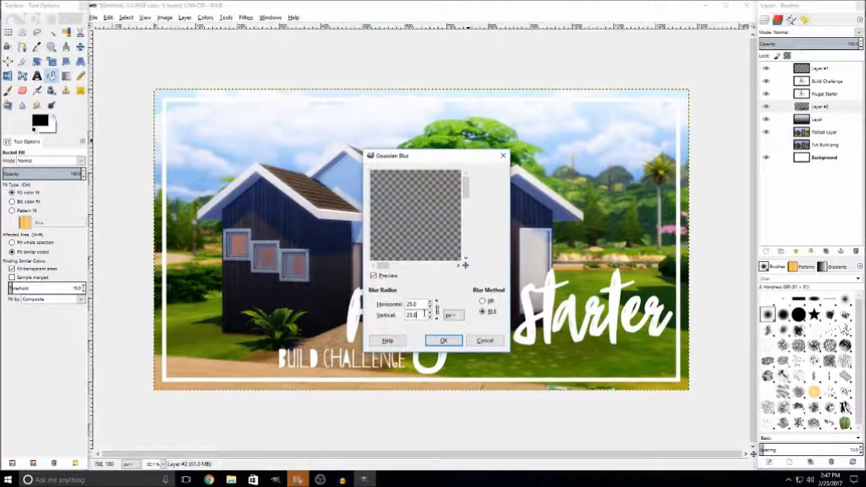
left_click(444, 340)
left_click(80, 46)
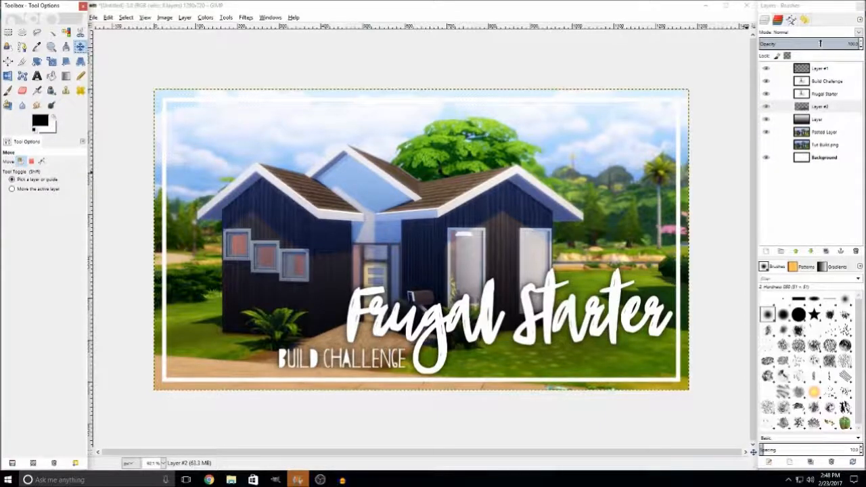
left_click(814, 43)
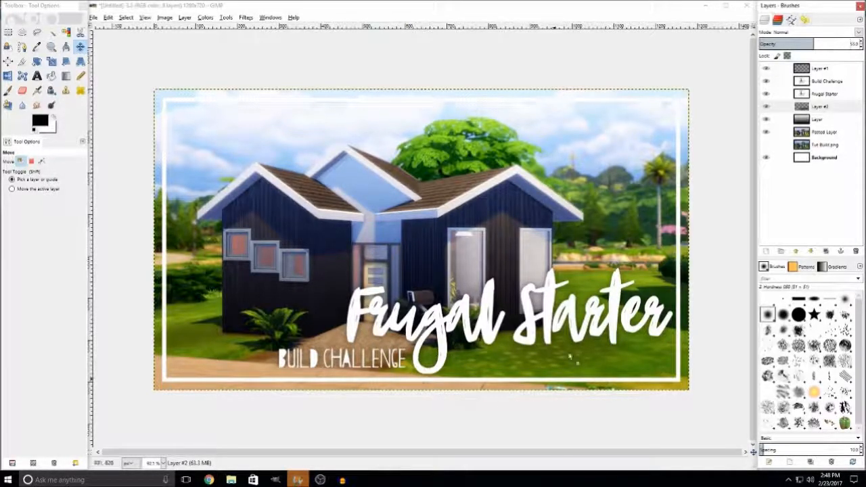
Compare different opacities for the shadow lettering on Layer #2 and set the layer's opacity to about 54
left_click(791, 43)
mouse_move(808, 42)
left_mouse_down()
mouse_move(831, 43)
mouse_move(806, 43)
mouse_move(813, 42)
left_mouse_up()
left_click(836, 43)
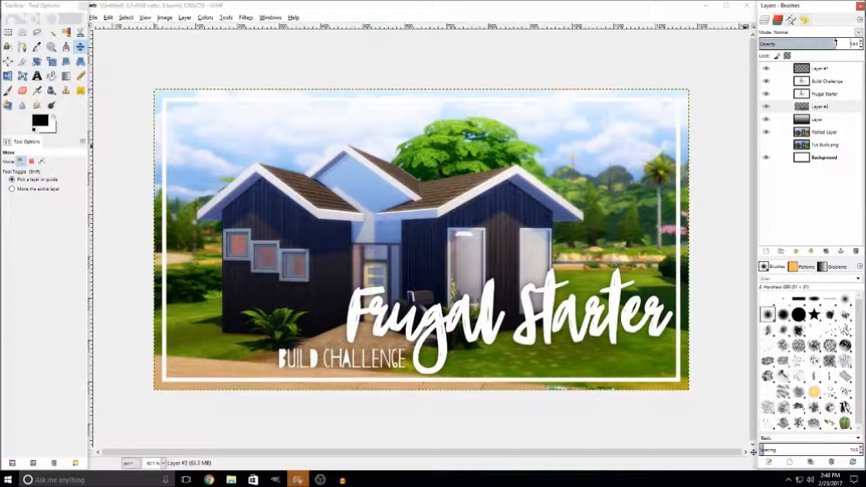
left_click(813, 43)
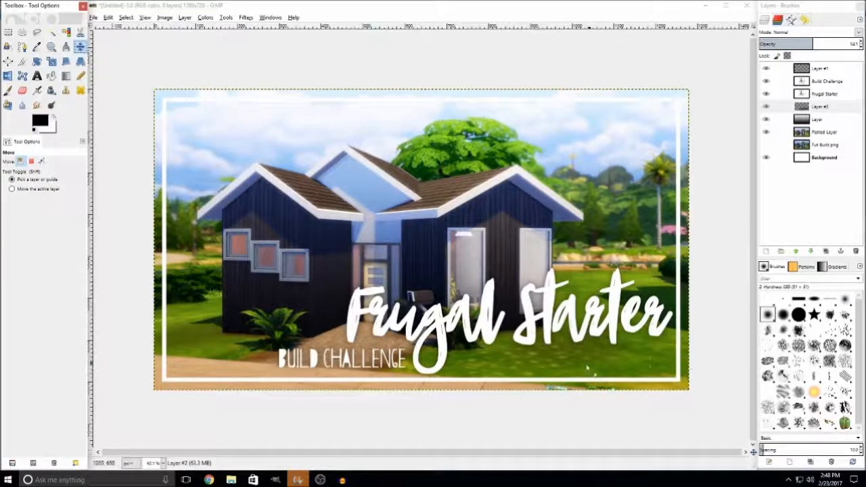
left_click(8, 32)
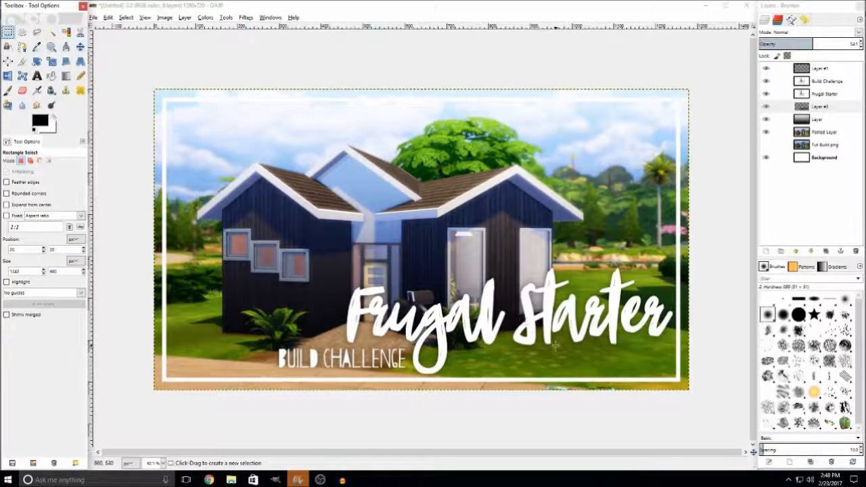
left_click_drag(540, 341, 702, 393)
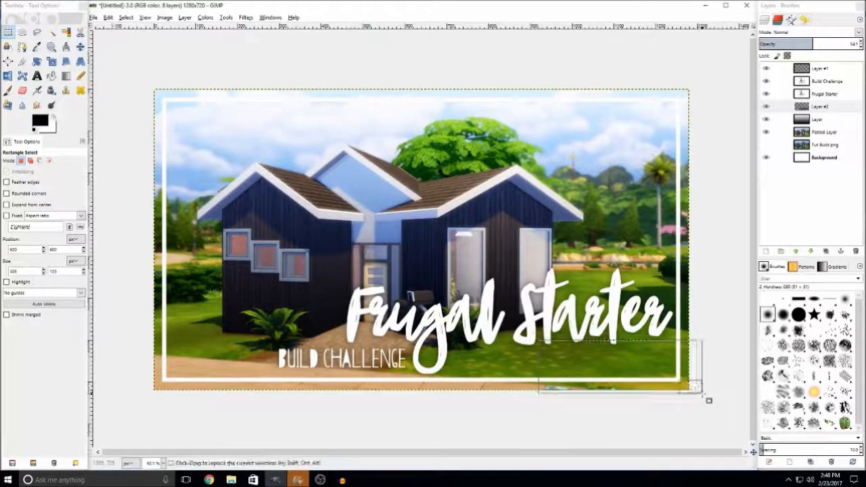
left_click_drag(555, 349, 524, 334)
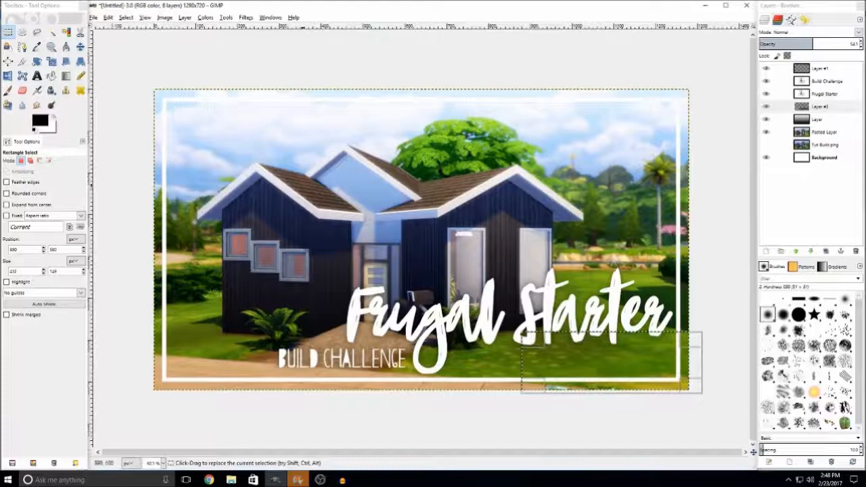
left_click(51, 32)
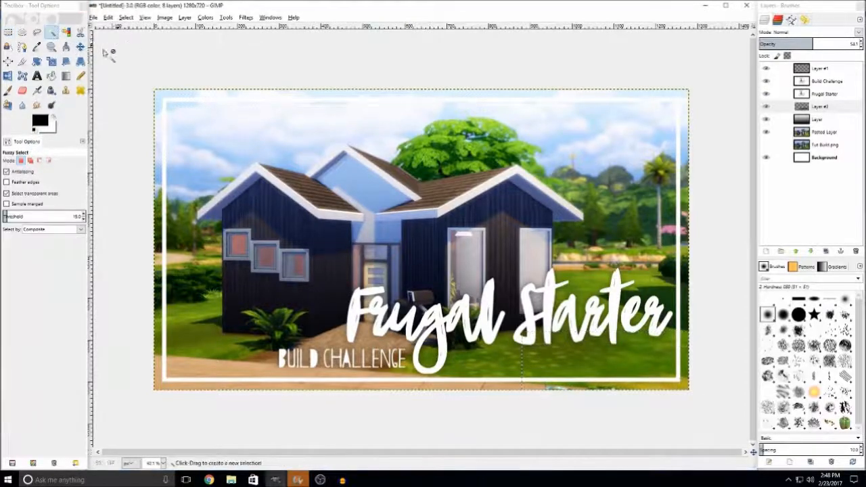
left_click(80, 46)
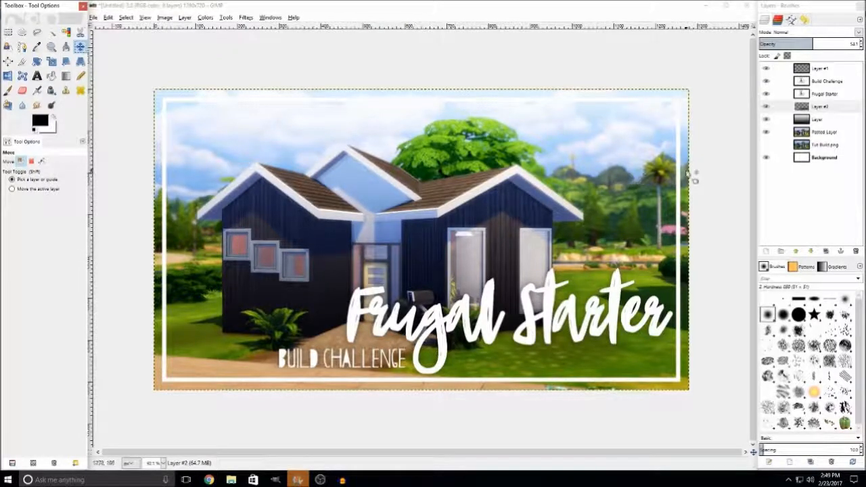
Open MB.jpg from the Pictures folder as a new layer in the image
left_click(94, 17)
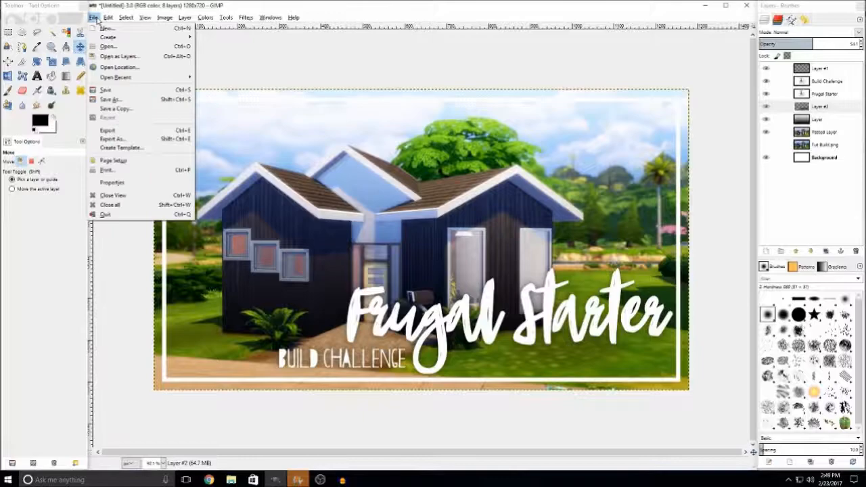
left_click(116, 57)
left_click(122, 133)
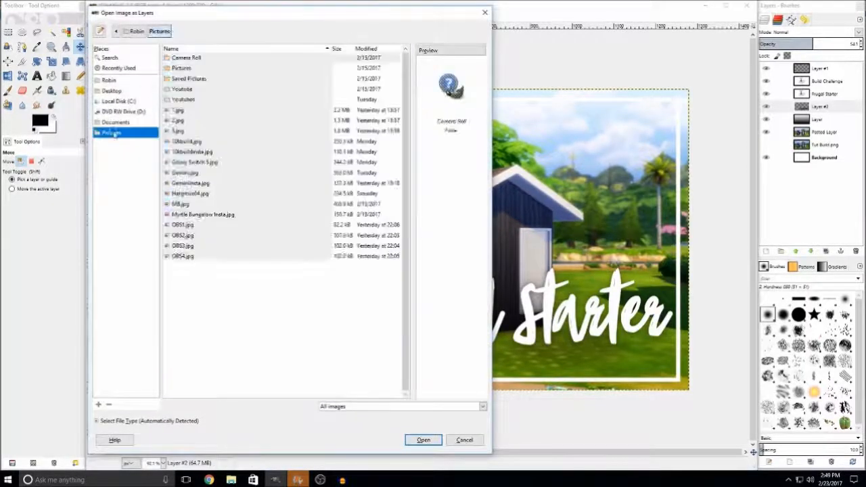
left_click(180, 110)
left_click(181, 121)
left_click(182, 142)
left_click(190, 193)
left_click(196, 247)
left_click(205, 203)
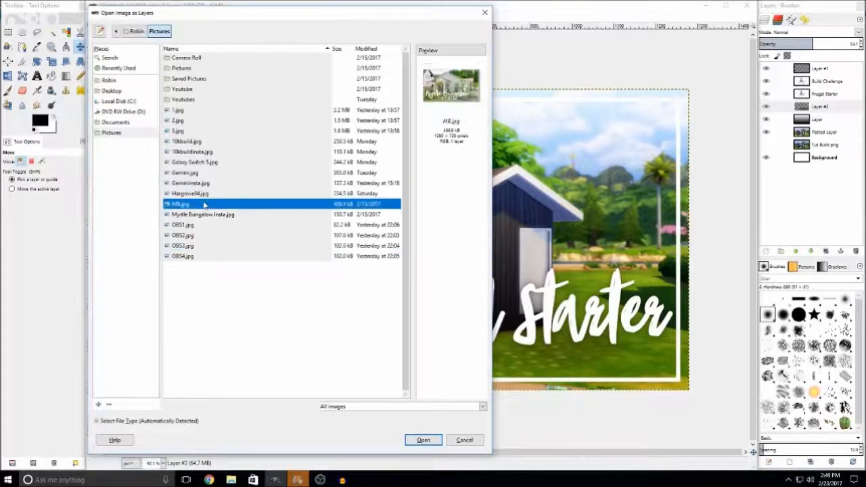
left_click(423, 440)
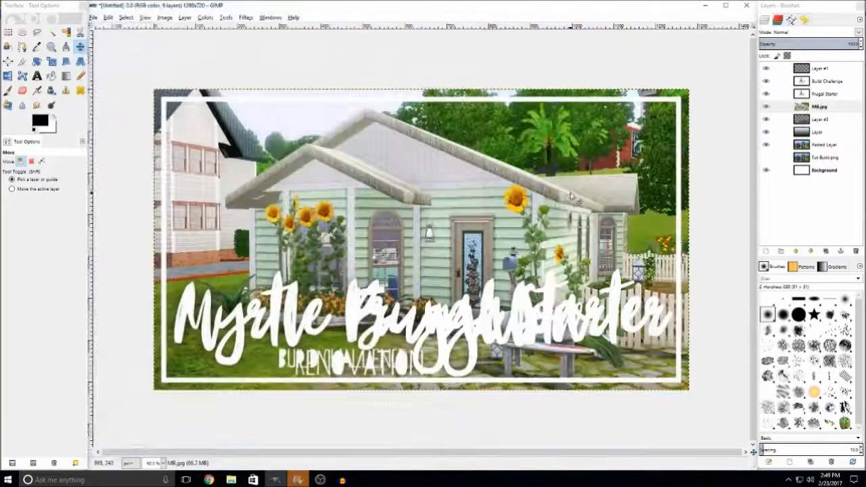
Scale the MB.jpg layer proportionally to about 200 px high and move it to the upper-left area inside the white frame
left_click(50, 61)
left_click(255, 236)
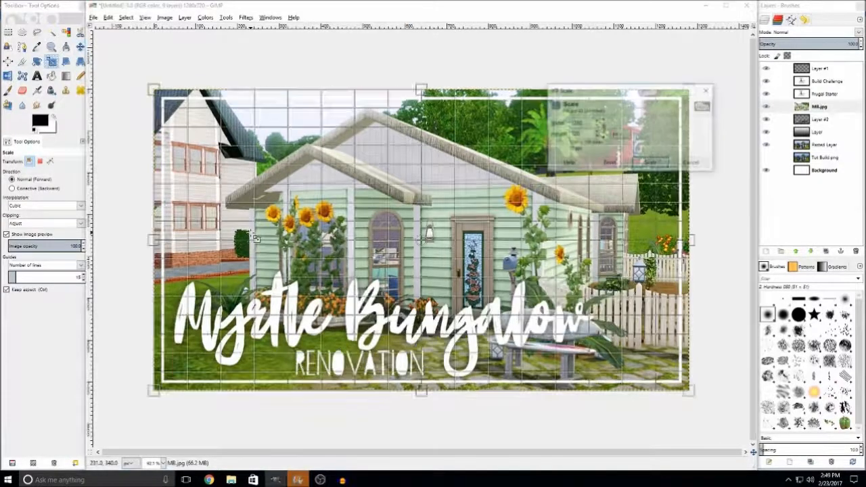
left_click_drag(162, 396, 540, 173)
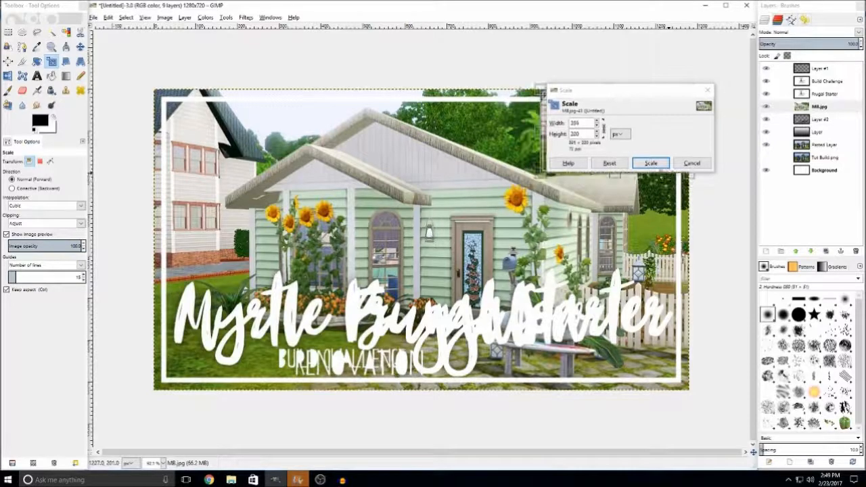
left_click(658, 165)
left_click(80, 46)
left_click_drag(630, 120, 443, 217)
left_click_drag(448, 222, 273, 149)
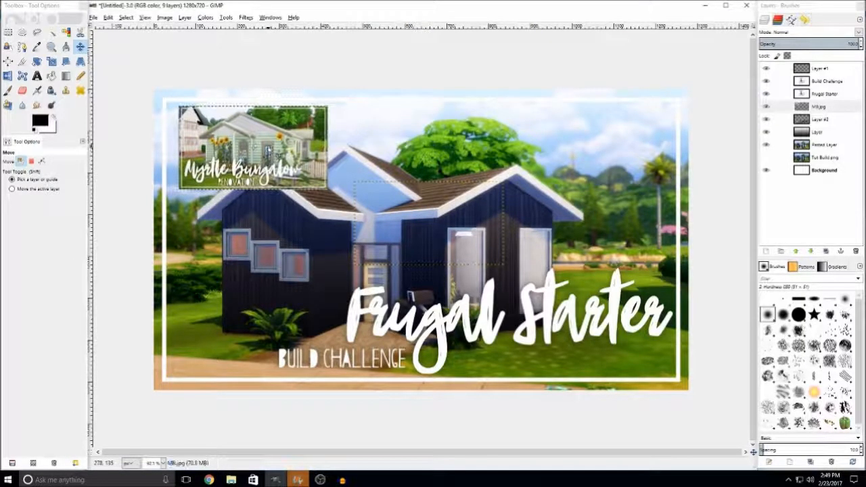
Scale the MB.jpg layer without keeping its proportions to 1000 × 211 px and shift it slightly down inside the frame
left_click(52, 61)
left_click(242, 154)
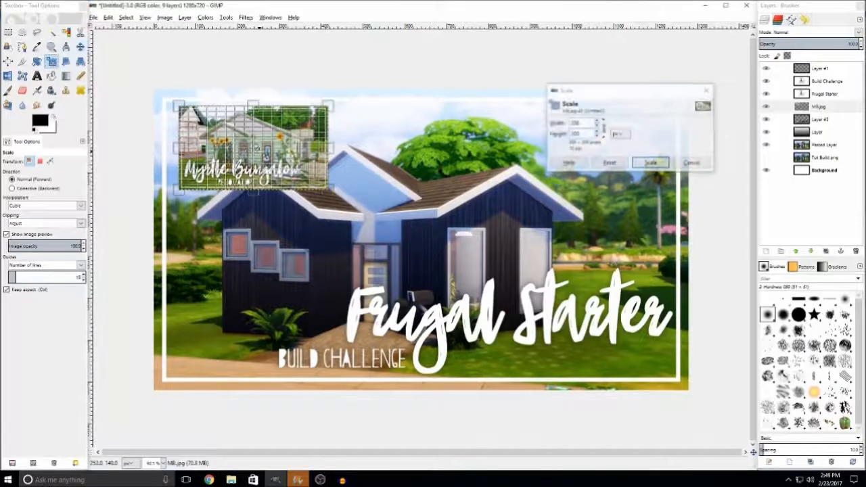
left_click_drag(363, 191, 342, 200)
double_click(585, 122)
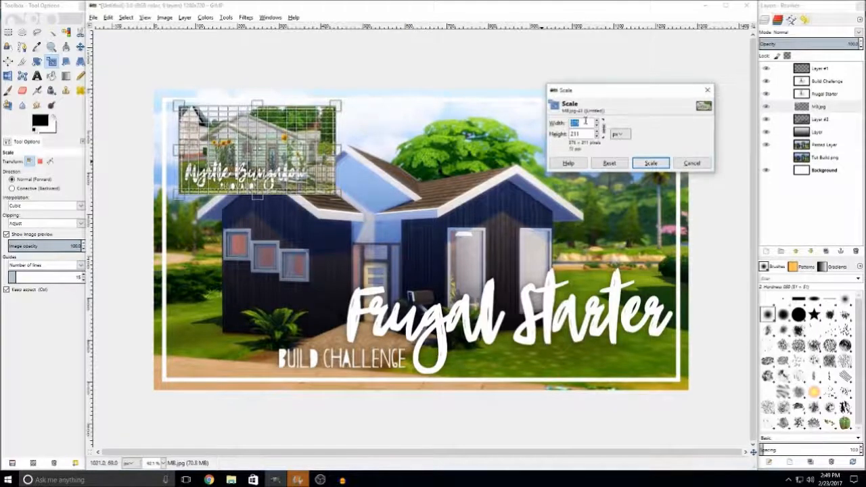
left_click(603, 126)
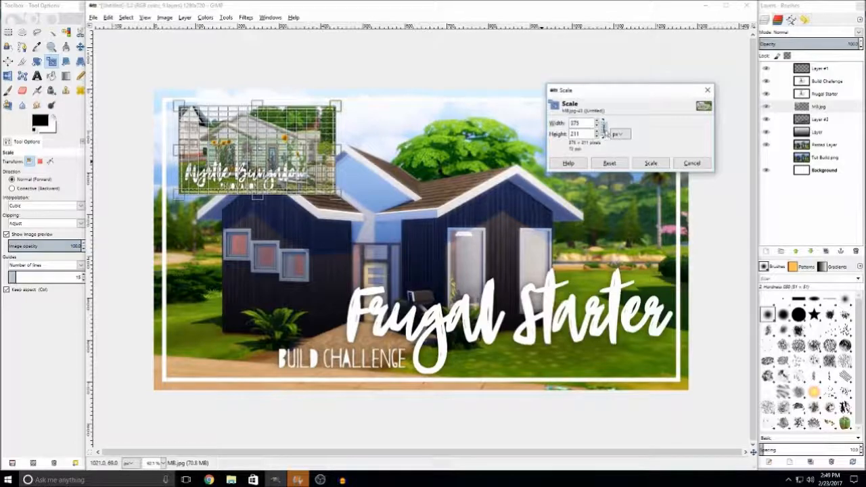
left_click_drag(590, 123, 563, 124)
type("3000")
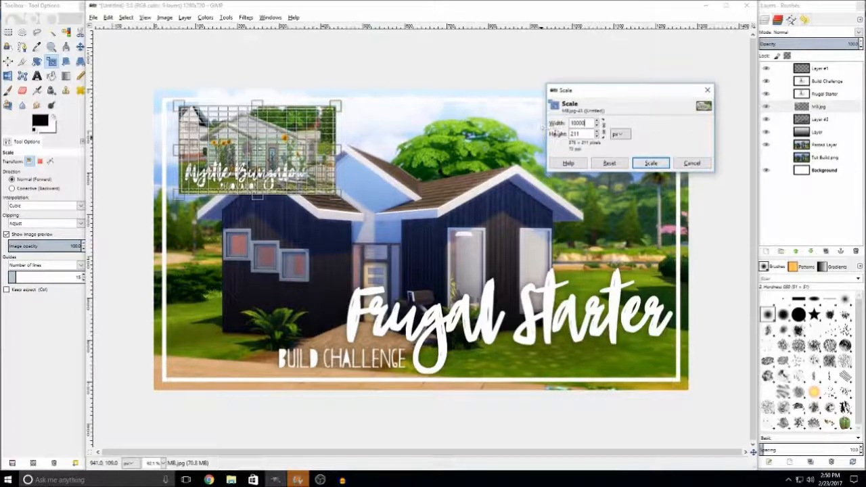
left_click(584, 134)
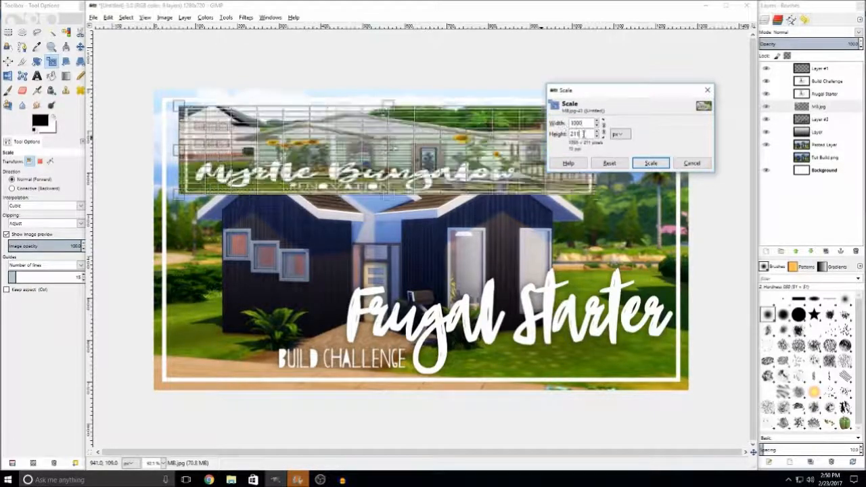
left_click(651, 163)
left_click(80, 46)
left_click_drag(232, 138, 236, 144)
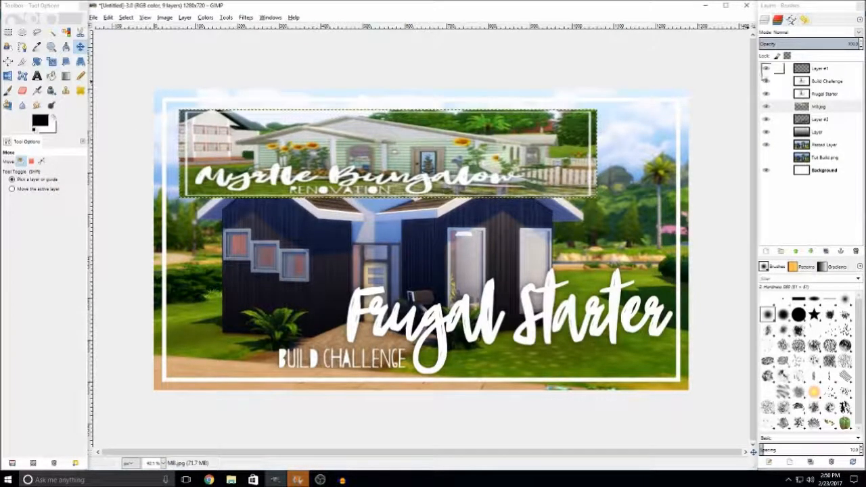
Delete the MB.jpg layer and remove the house layers Pasted Layer and Tut Build.png
right_click(813, 107)
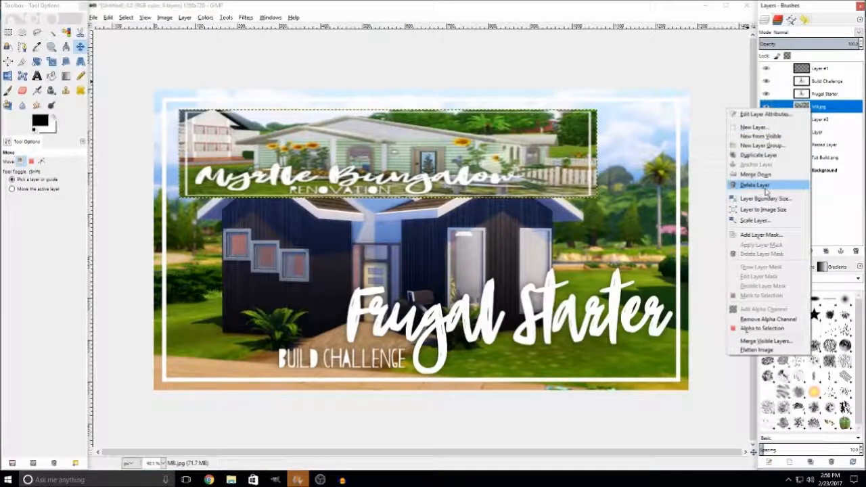
left_click(756, 185)
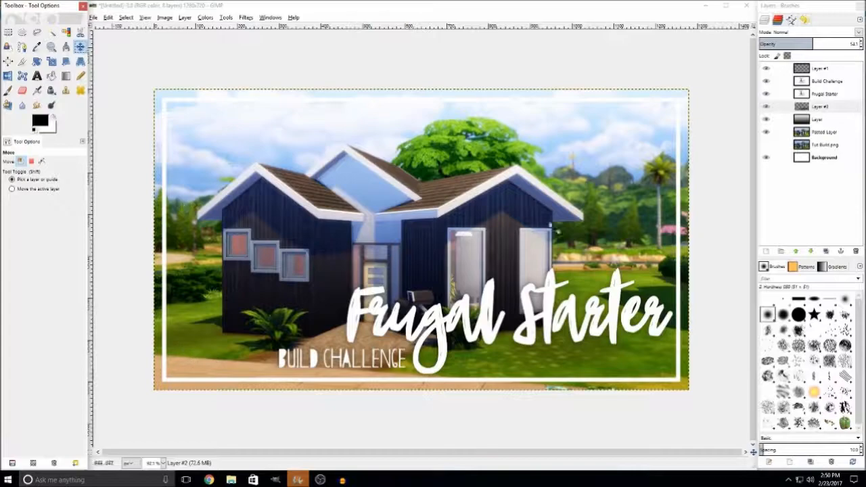
left_click(825, 133)
key("ctrl+x")
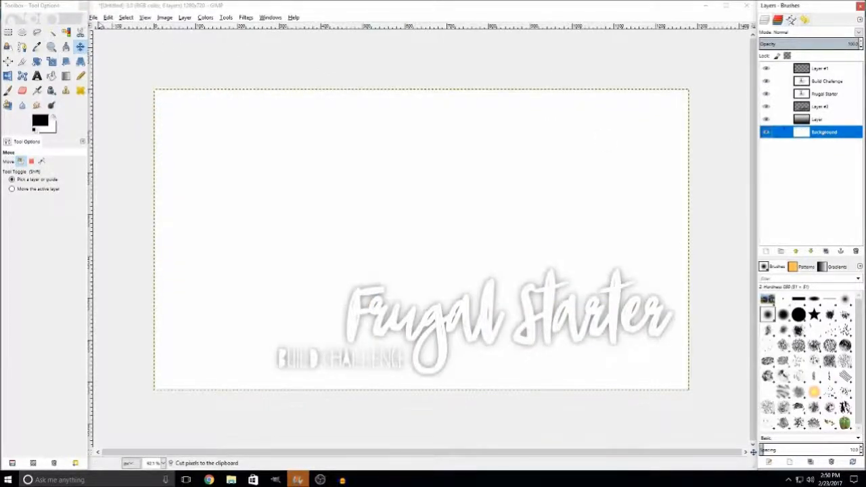
Open Tut Sim.png and Tut Sim 2.png from The Sims 4 Screenshots folder as layers, and place Tut Sim 2.png hidden below Tut Sim.png
left_click(95, 17)
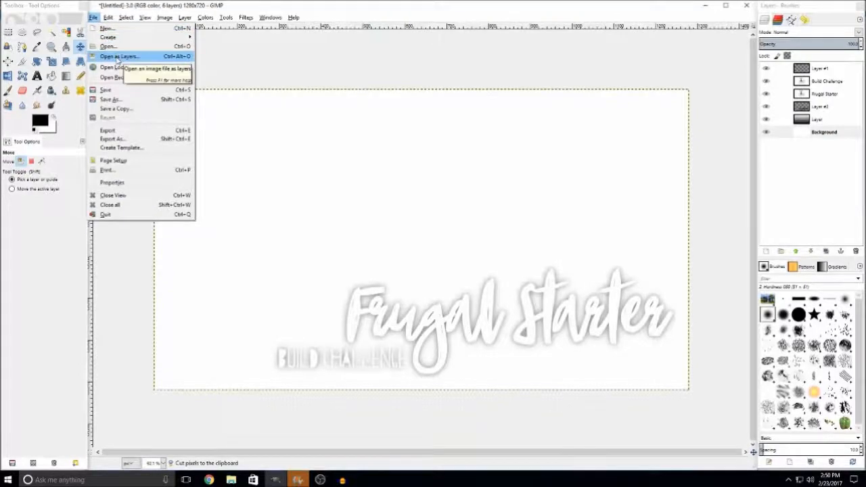
left_click(117, 57)
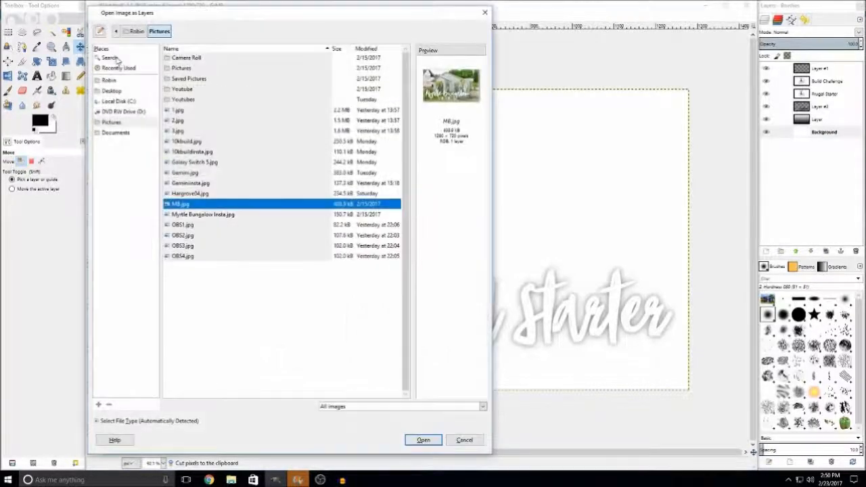
left_click(117, 134)
double_click(194, 79)
key("Return")
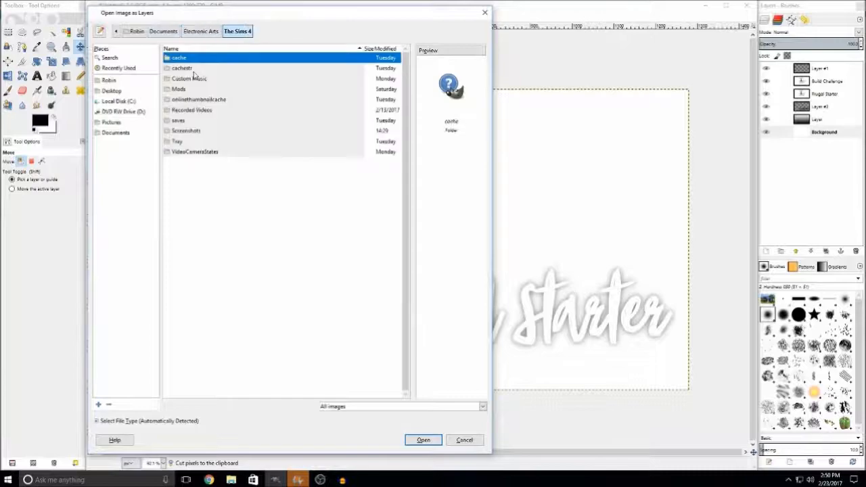
double_click(187, 131)
left_click_drag(406, 102, 420, 361)
left_click(185, 383)
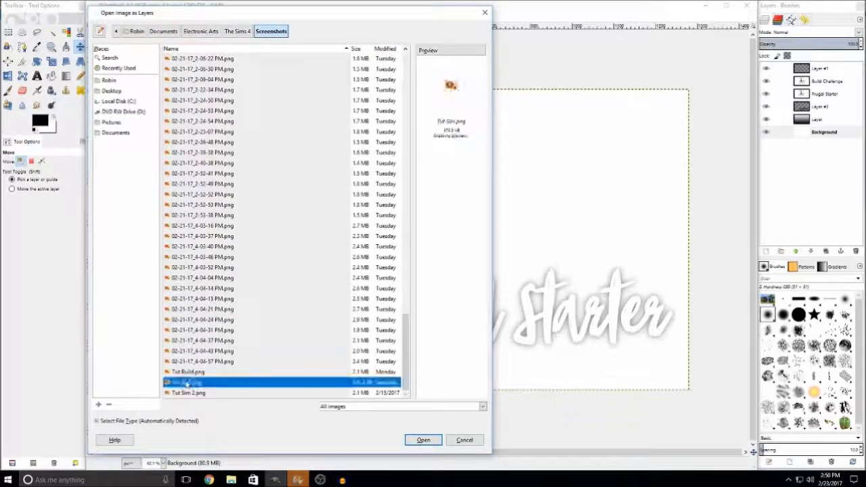
left_click(189, 395, "shift")
key("Return")
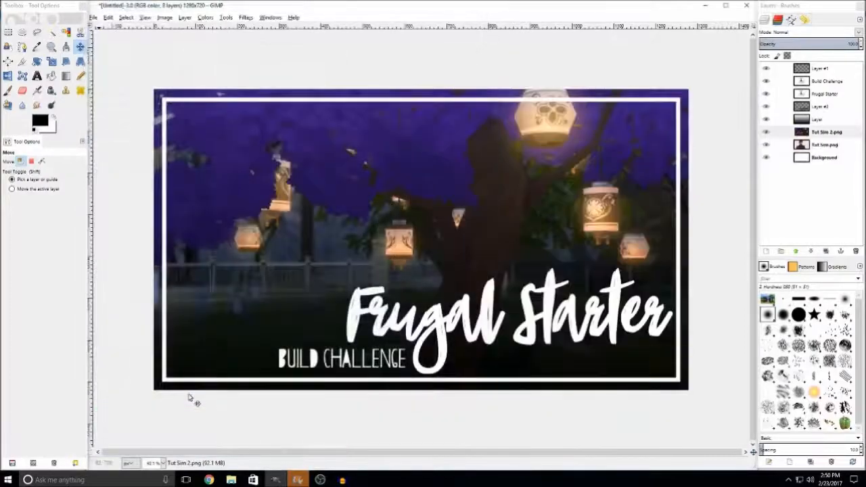
left_click_drag(821, 134, 839, 143)
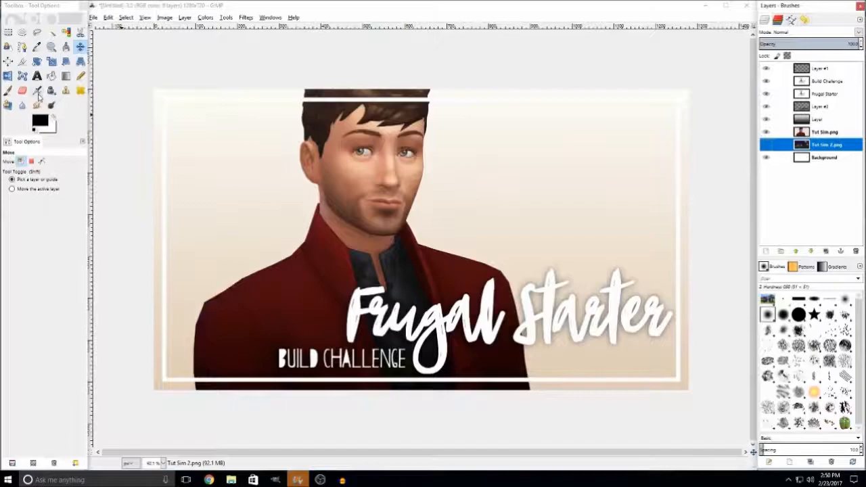
left_click(52, 61)
left_click(294, 131)
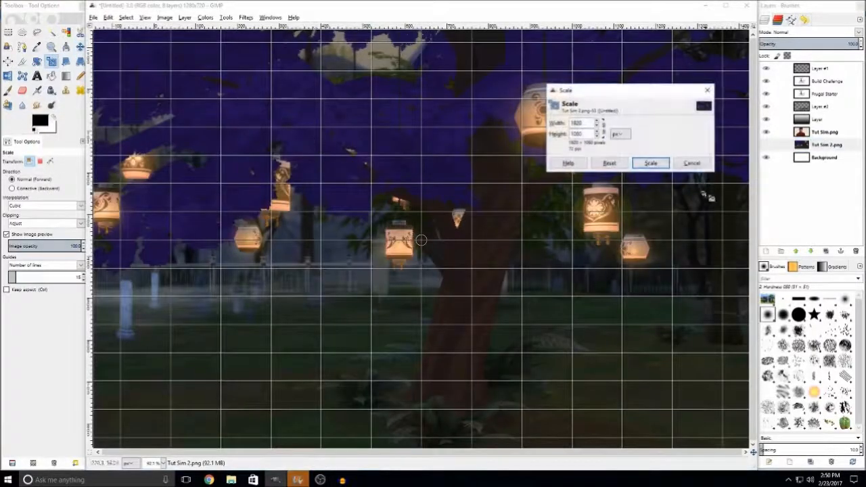
left_click(691, 163)
Scale the Tut Sim.png layer proportionally to about 1528 × 860 px and move it so the Sim's whole head fits inside the frame
left_click(825, 132)
left_click(426, 183)
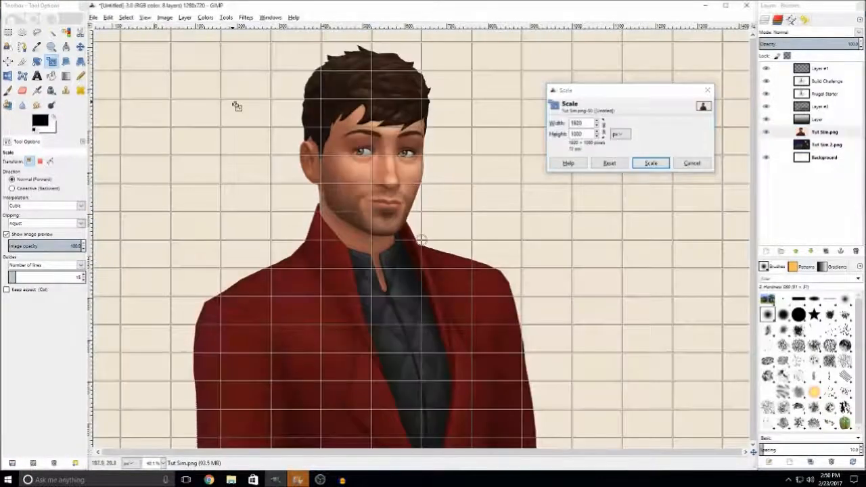
left_click_drag(292, 181, 304, 199)
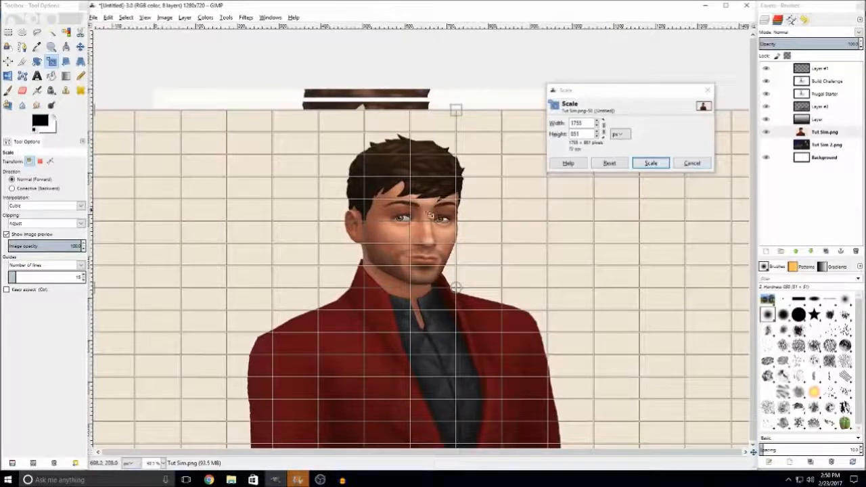
left_click(692, 163)
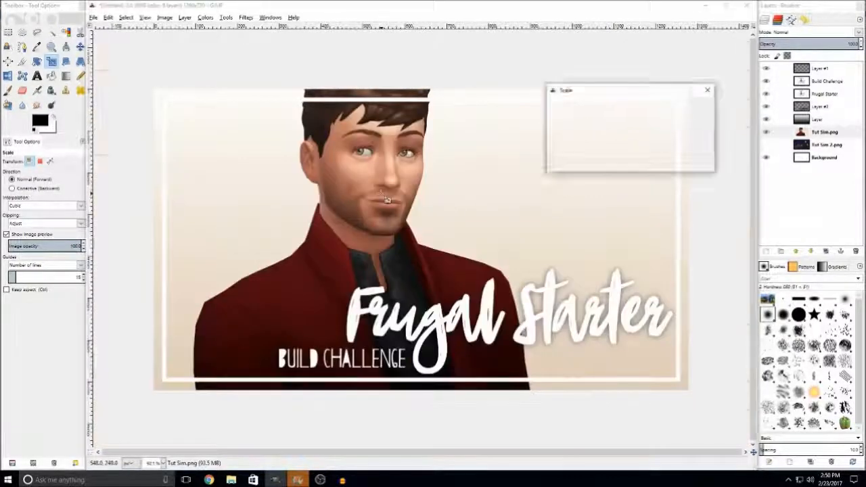
left_click(488, 171)
left_click_drag(239, 142, 334, 209)
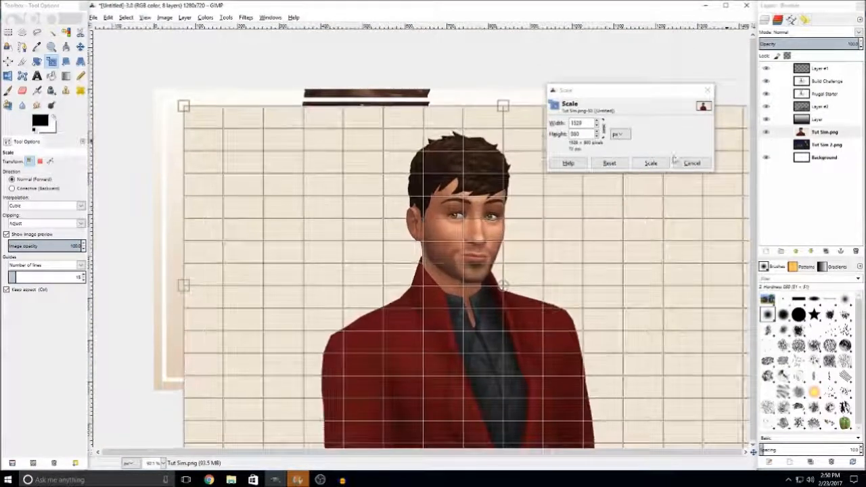
left_click(651, 163)
left_click(80, 47)
left_click_drag(729, 208, 686, 174)
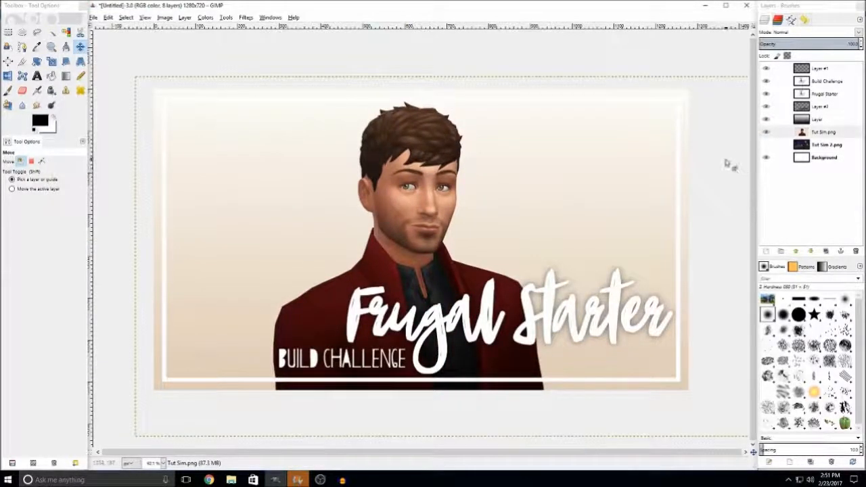
left_click_drag(599, 195, 548, 201)
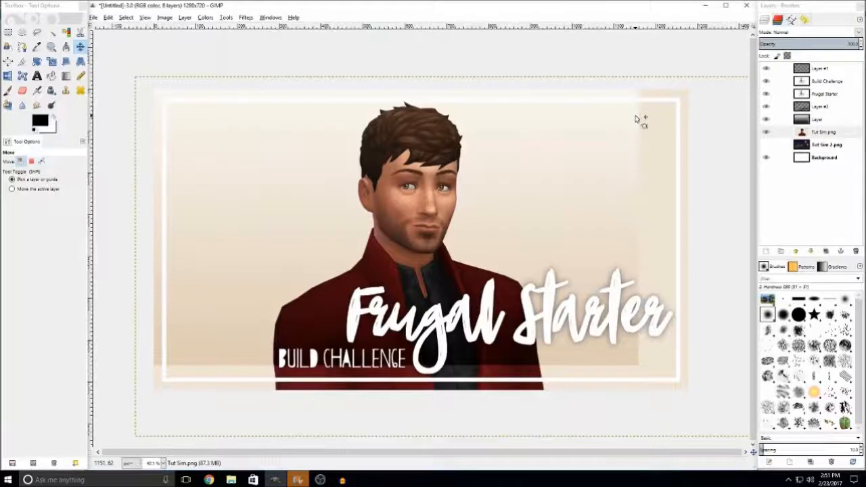
key("ctrl+z")
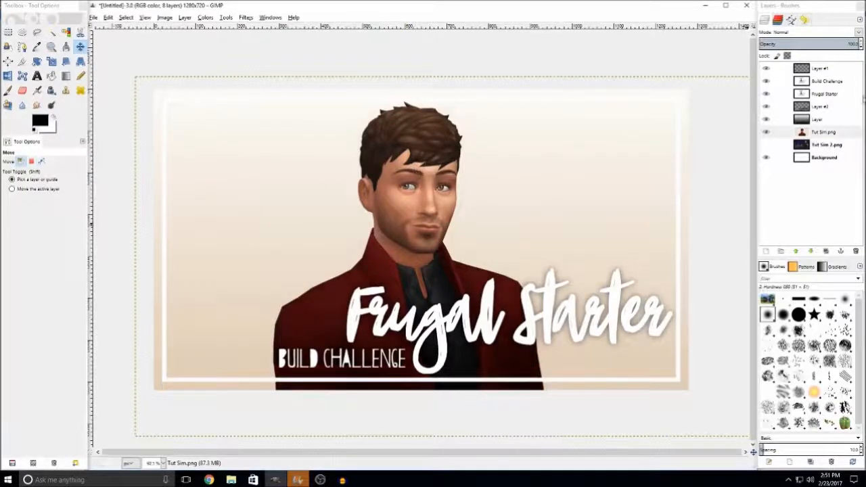
left_click(107, 17)
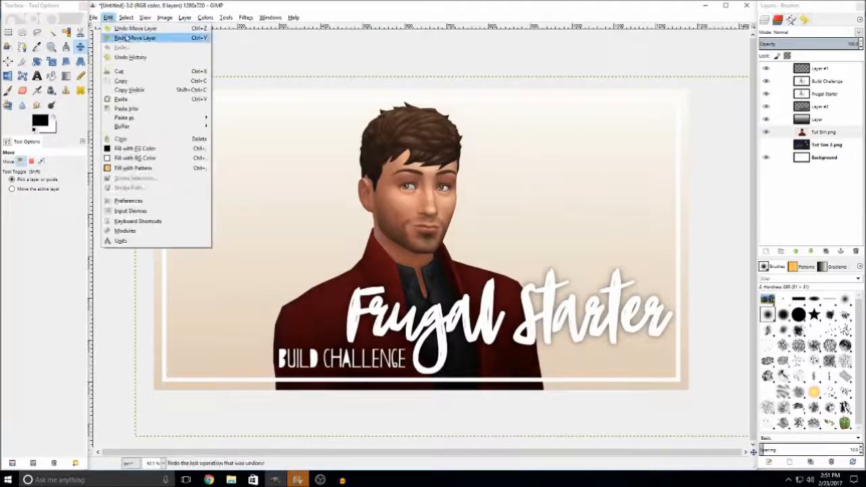
left_click(108, 17)
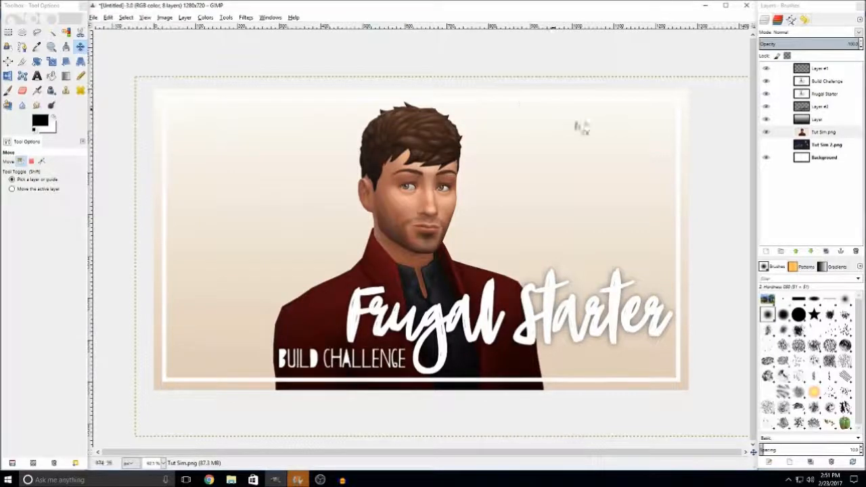
Hide the gradient layer to compare the picture without it, and show it again
left_click(767, 119)
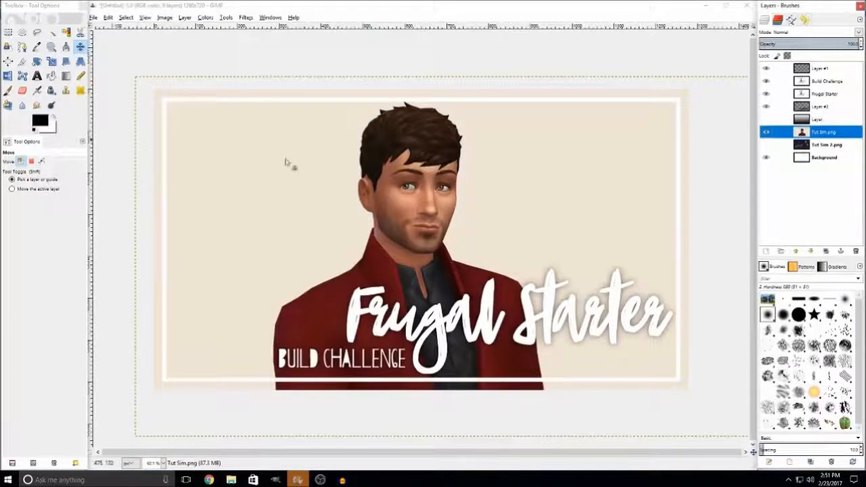
left_click(767, 119)
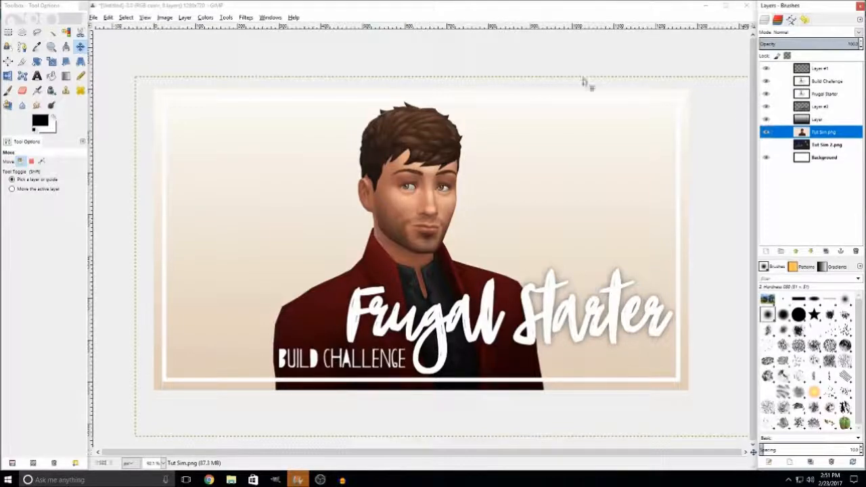
Begin outlining the Sim at the jacket's lower edge with Free Select and turn off snapping to the grid
left_click(37, 32)
left_click(277, 391)
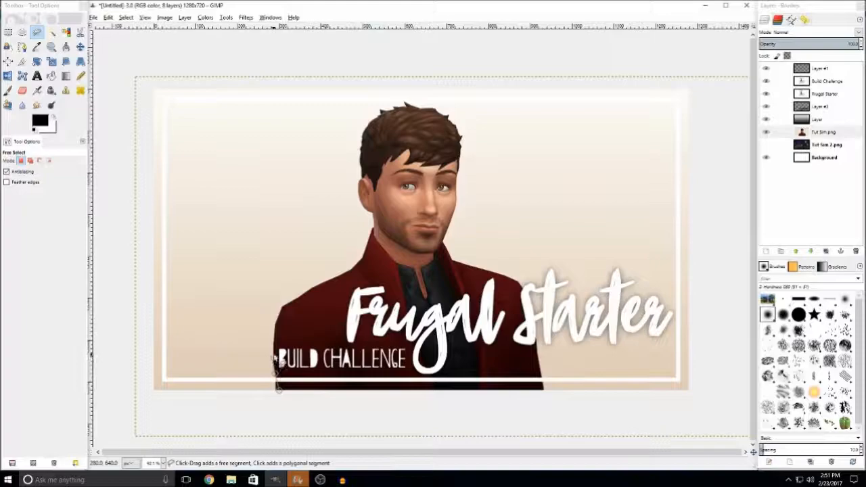
left_click(144, 17)
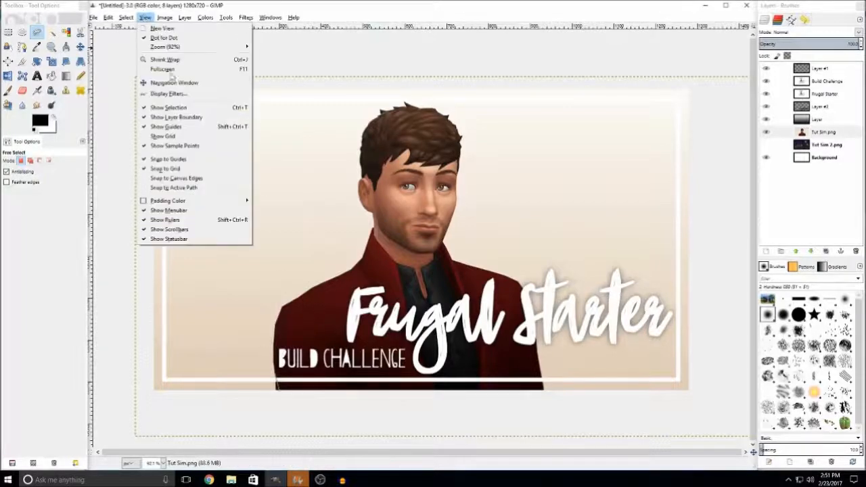
left_click(163, 167)
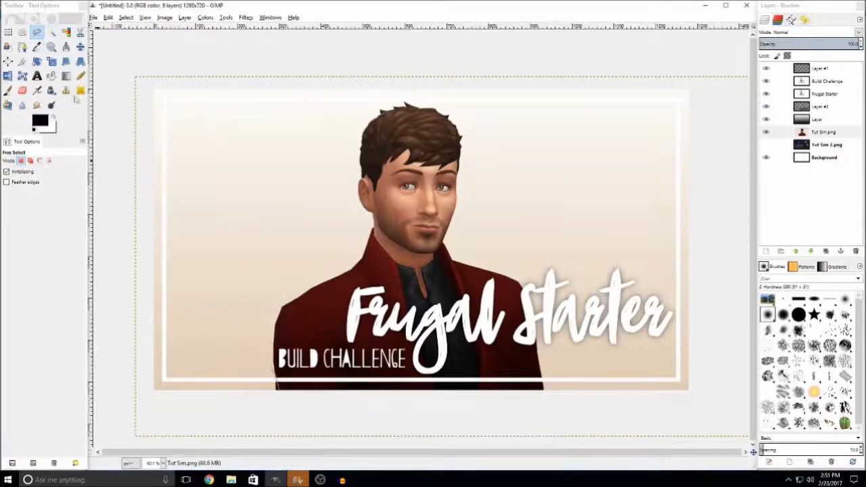
left_click(37, 47)
left_click(38, 33)
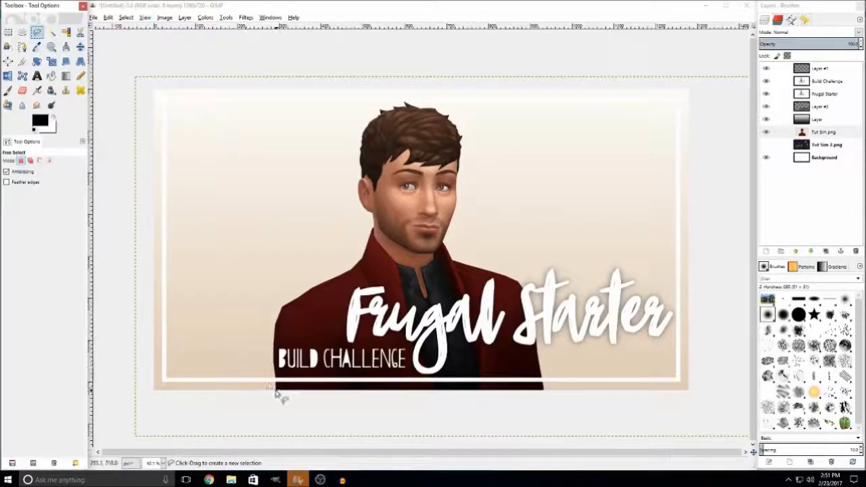
left_click(277, 389)
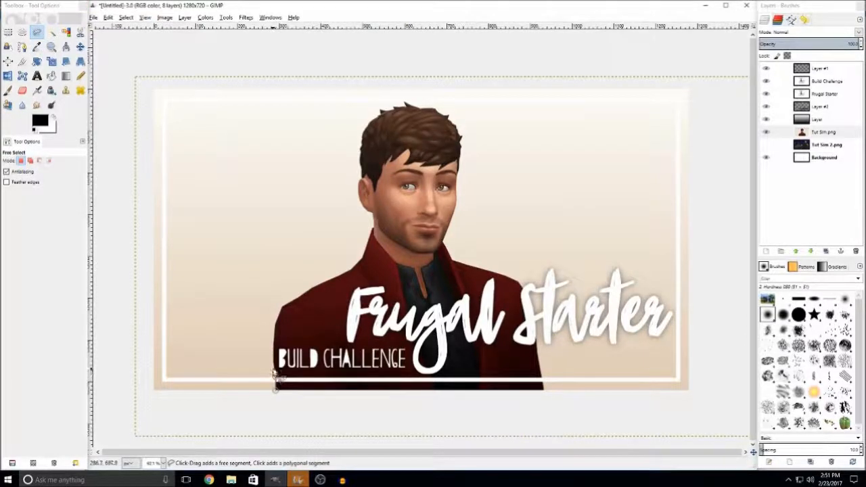
left_click(275, 367)
left_click(275, 341)
key("Escape")
left_click(80, 46)
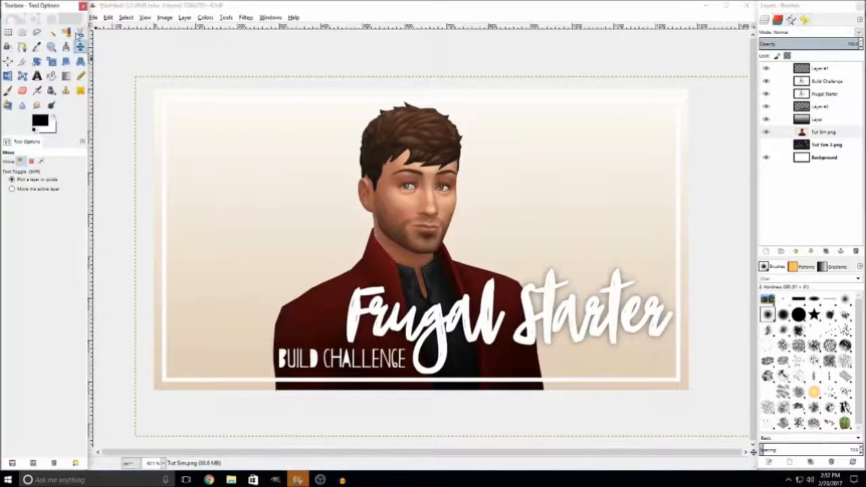
left_click(53, 34)
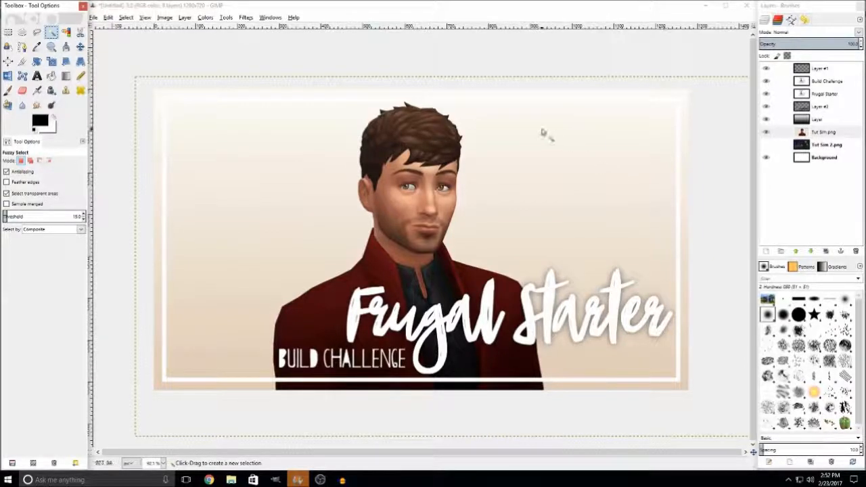
left_click(563, 182)
key("shift+ctrl+a")
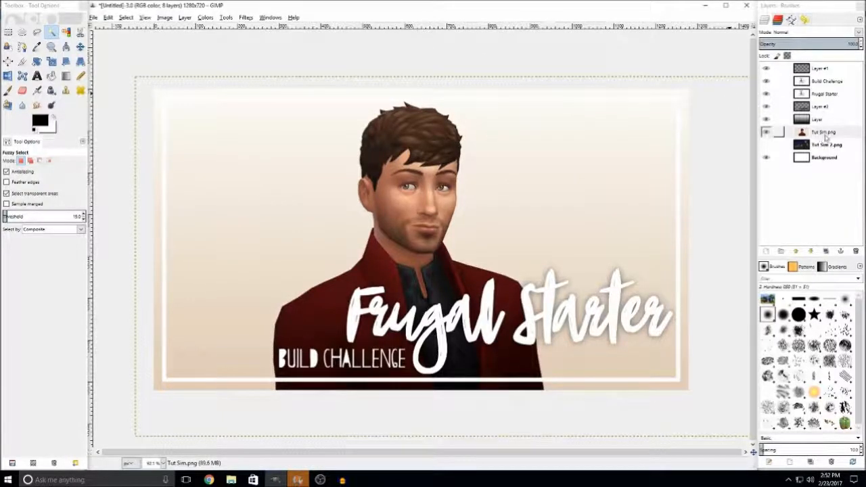
Undo the scaling and moving of the Tut Sim.png layer, and move it down and slightly right so the whole head fits inside the frame
key("ctrl+z")
key("ctrl+z")
key("ctrl+z")
key("ctrl+z")
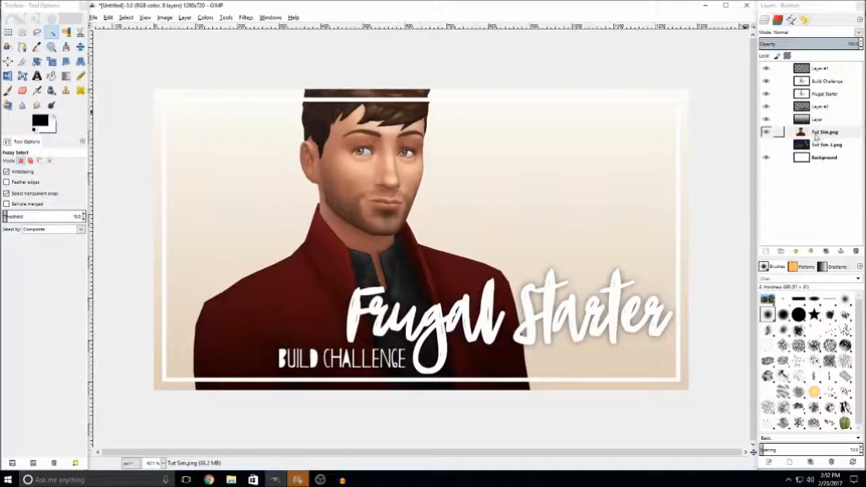
left_click(80, 46)
left_click_drag(128, 97, 148, 148)
Try to remove the beige background around the Sim by fuzzy-selecting it and cutting it, and clear the selection
left_click(52, 33)
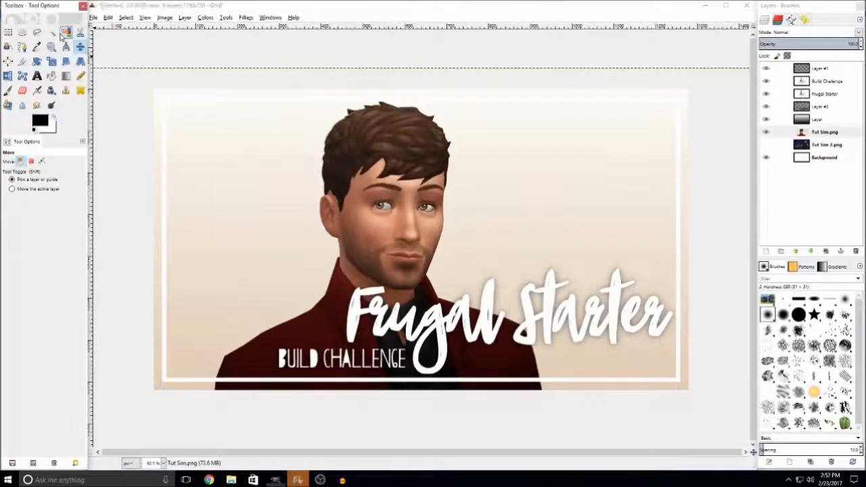
left_click(542, 183)
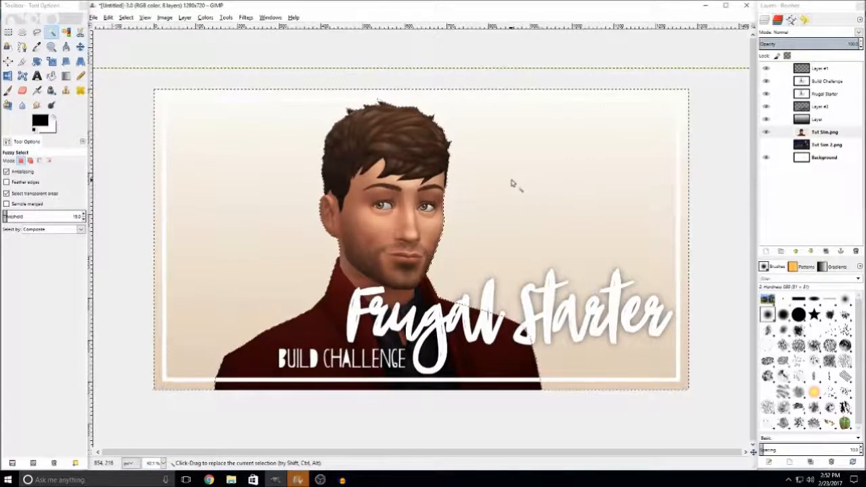
key("ctrl+x")
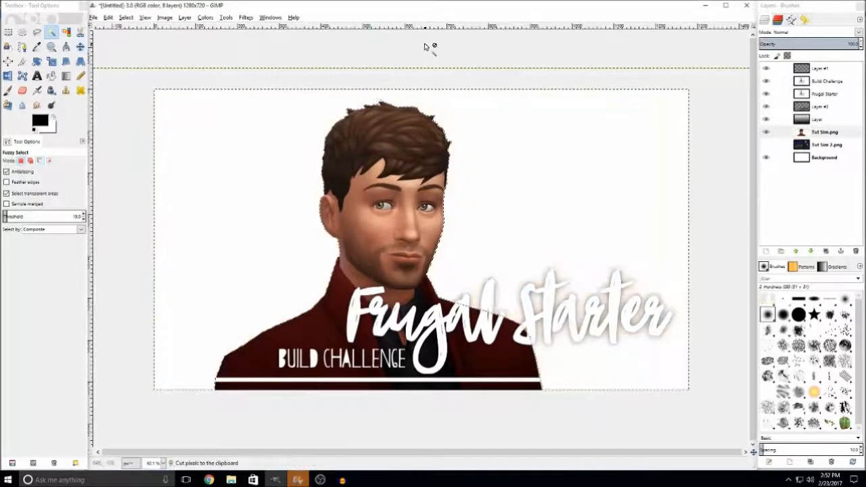
key("ctrl+shift+a")
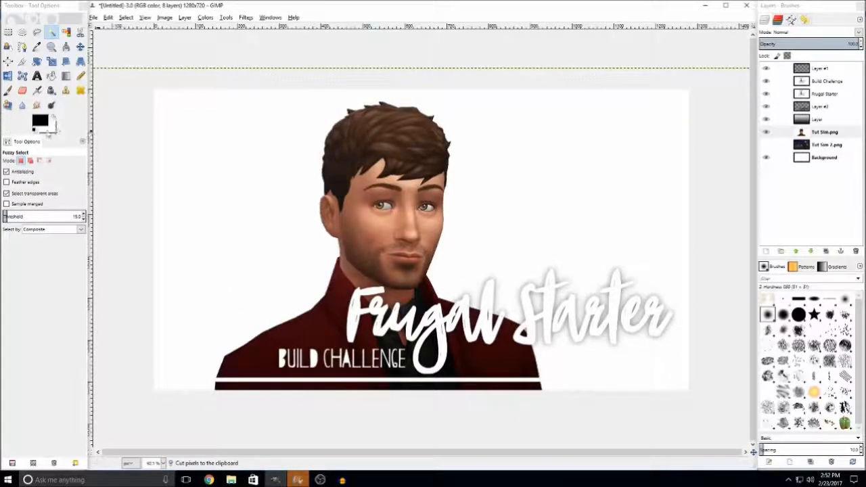
Swap the foreground and background colours, undo the background removal, and try cutting the beige area again before undoing that cut
left_click(56, 121)
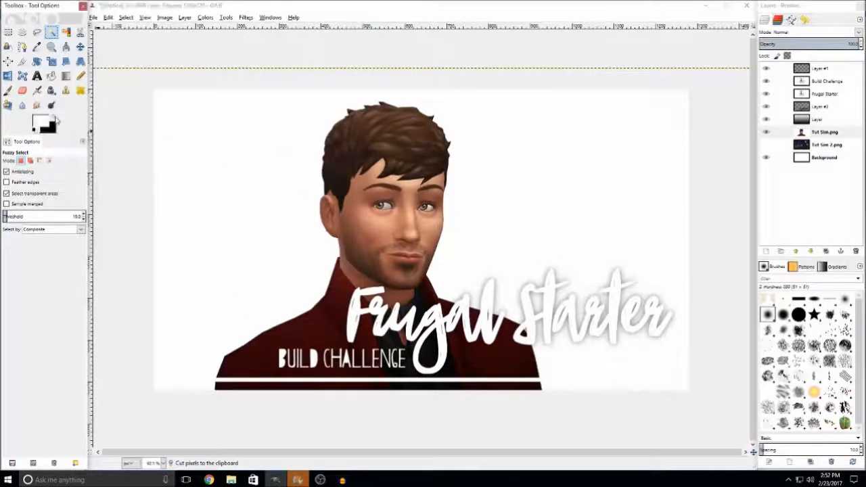
key("ctrl+z")
key("ctrl+z")
left_click(241, 43)
left_click(241, 212)
key("ctrl+x")
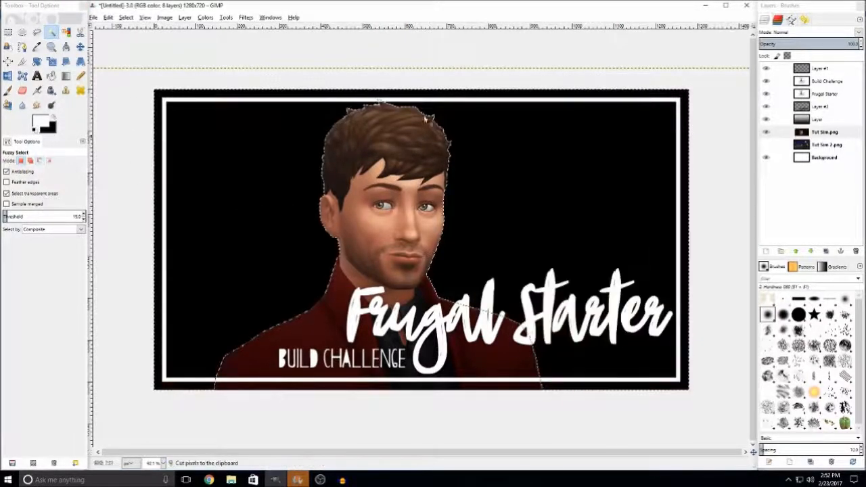
key("ctrl+shift+a")
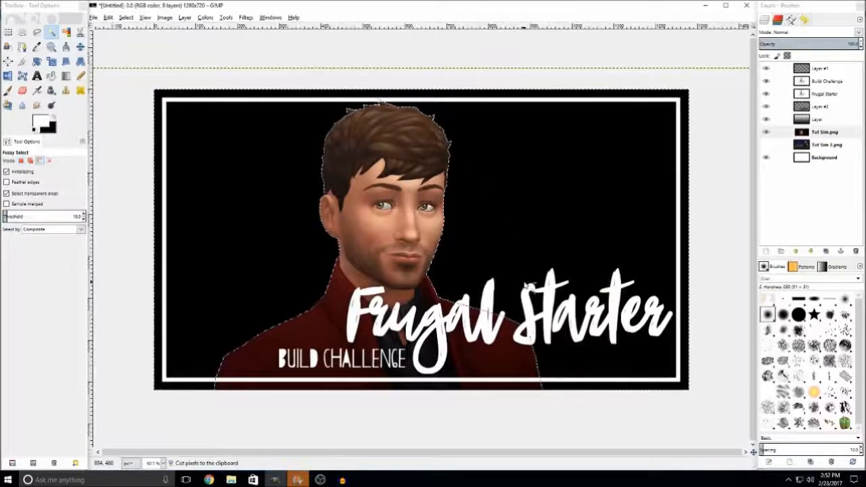
key("ctrl+z")
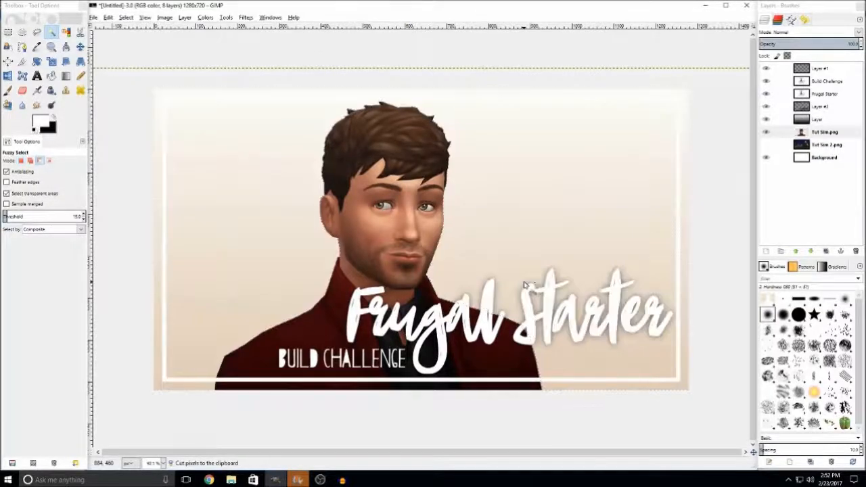
Apply the Scale tool to the Tut Sim.png layer without changing its size and move the layer slightly right
left_click(52, 62)
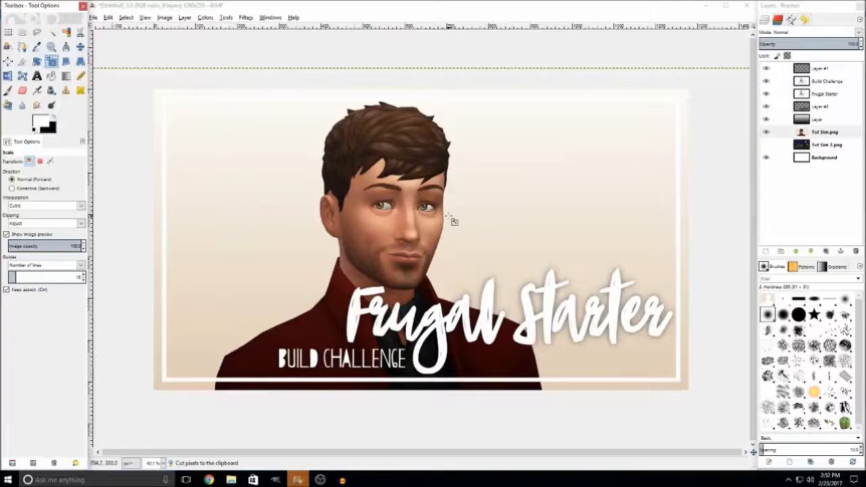
left_click(396, 189)
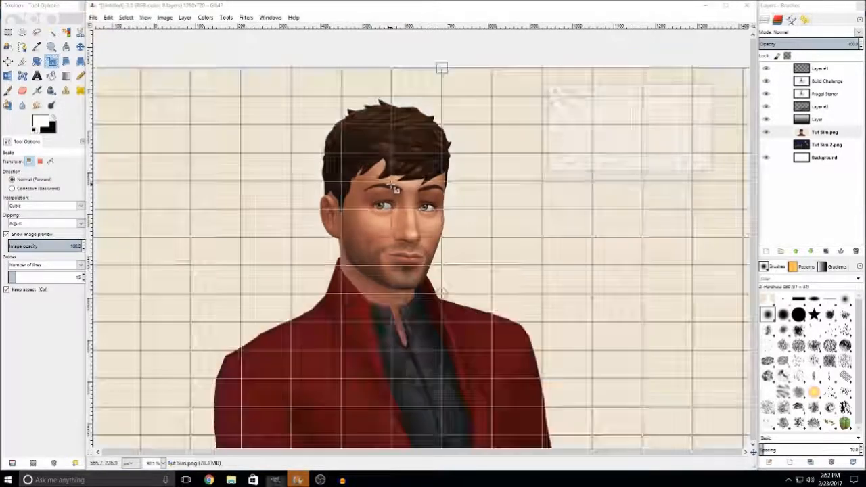
left_click(650, 163)
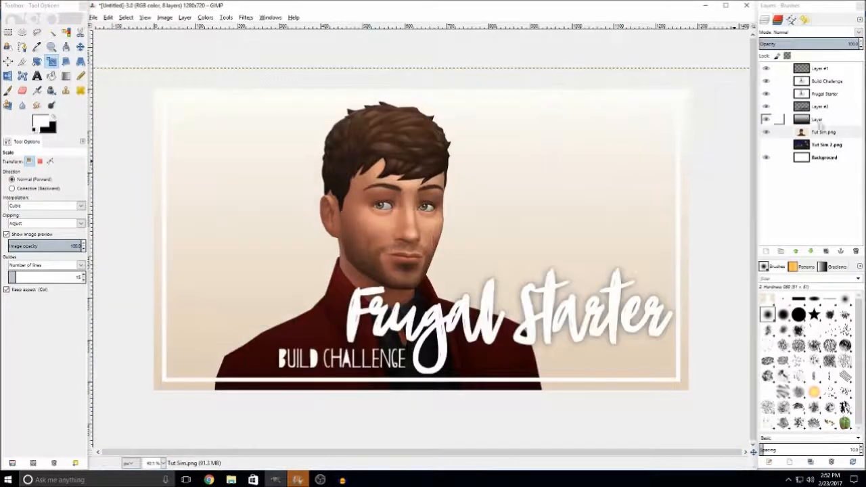
left_click(79, 46)
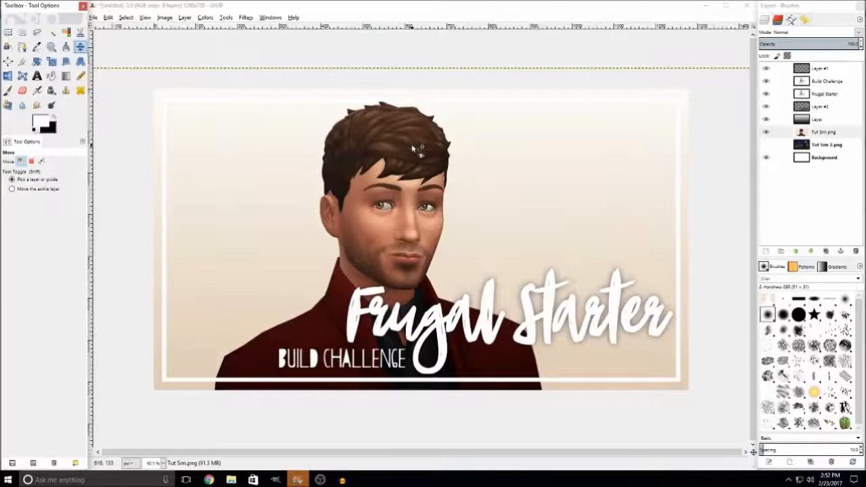
left_click_drag(129, 86, 147, 85)
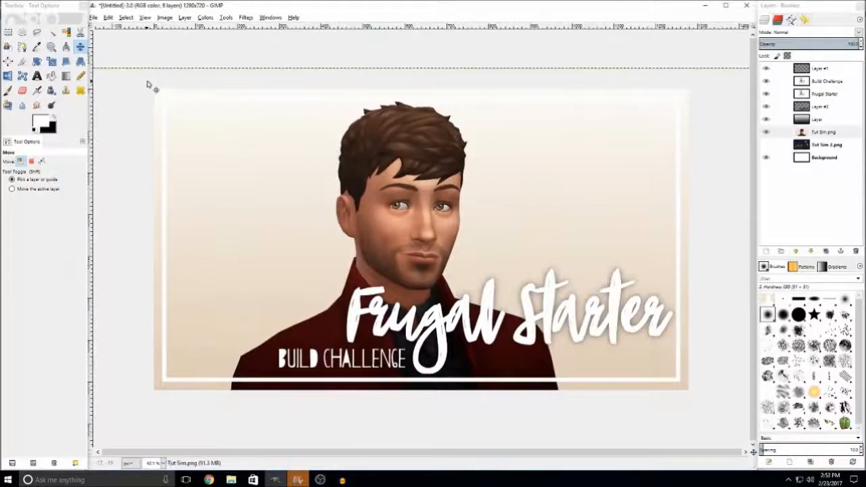
Fuzzy-select the beige background around the Sim, grow the selection by 2 px, cut it away and clear the selection
left_click(52, 32)
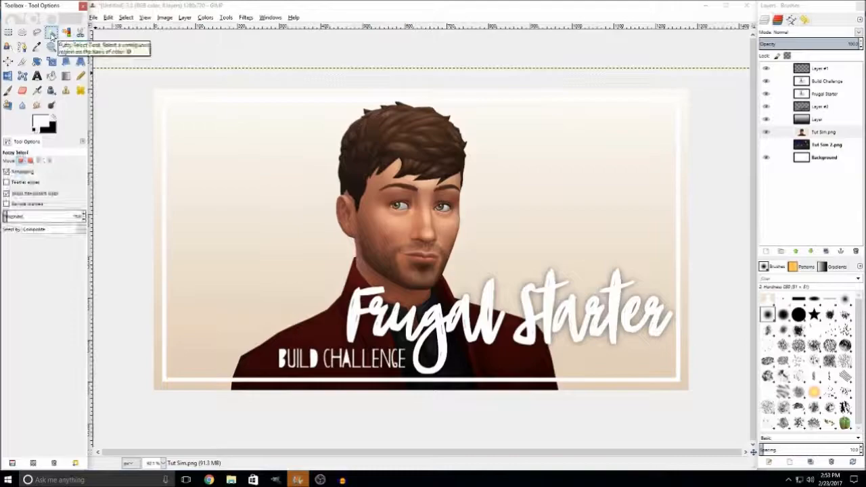
left_click(493, 211)
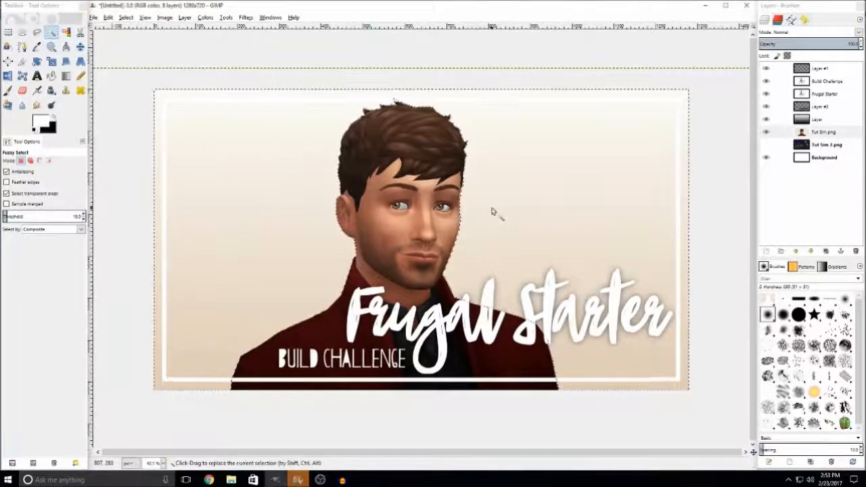
left_click(128, 17)
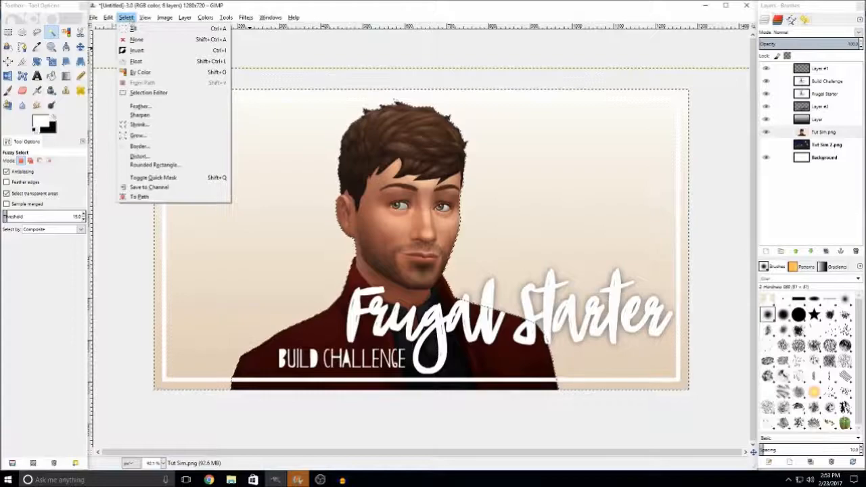
left_click(138, 136)
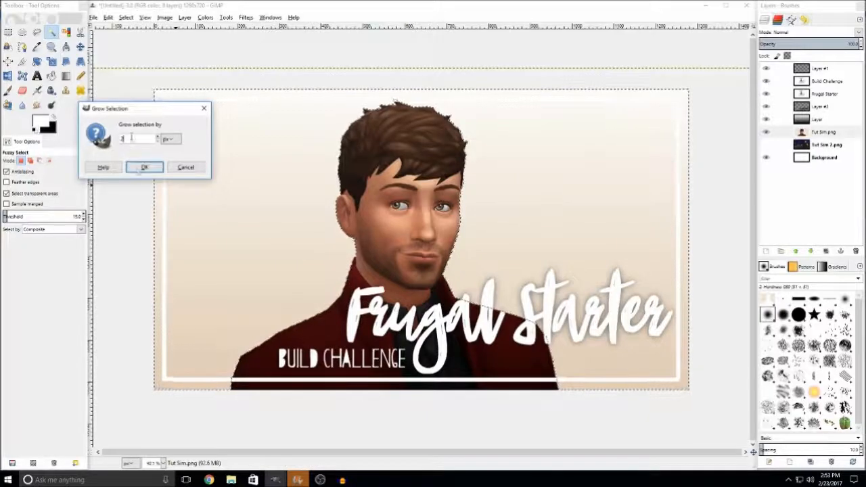
left_click(143, 168)
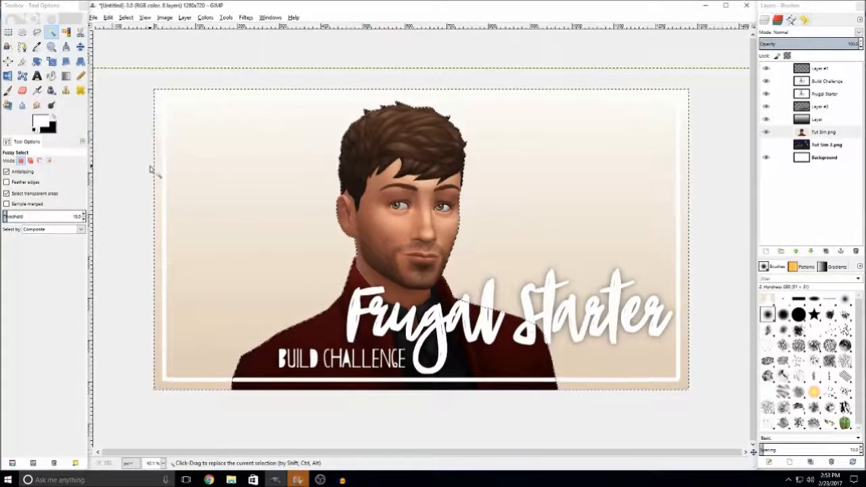
key("ctrl+x")
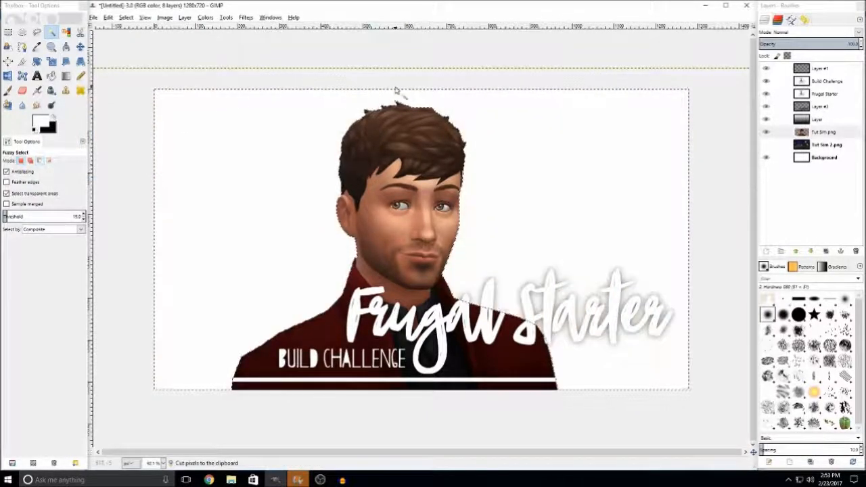
key("ctrl+shift+a")
left_click(80, 46)
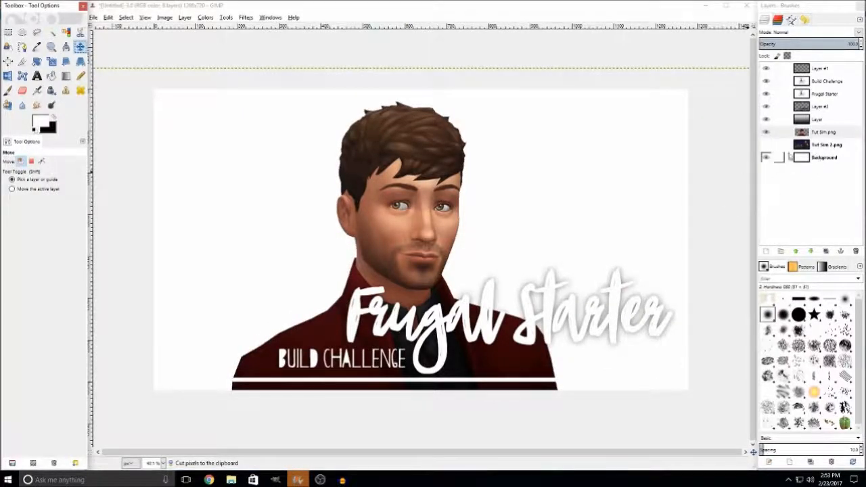
Cut away the selected beige background around the Sim again and make the Tut Sim 2.png layer visible
left_click(766, 144)
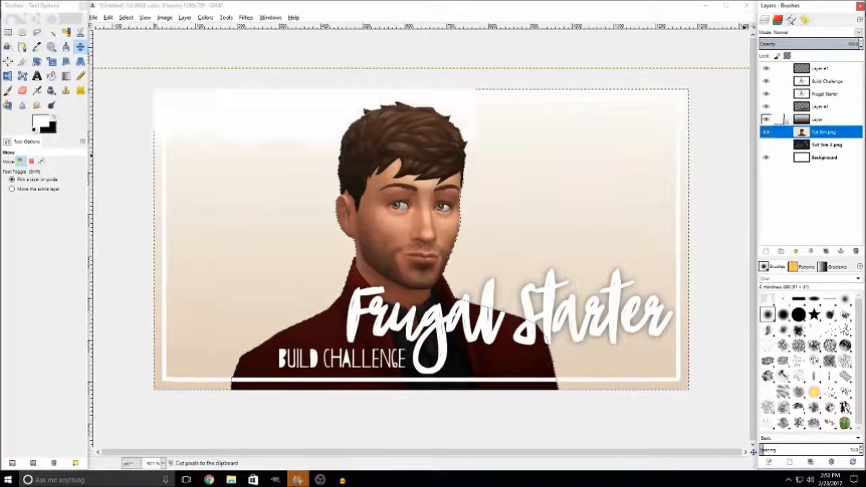
key("ctrl+x")
left_click(53, 33)
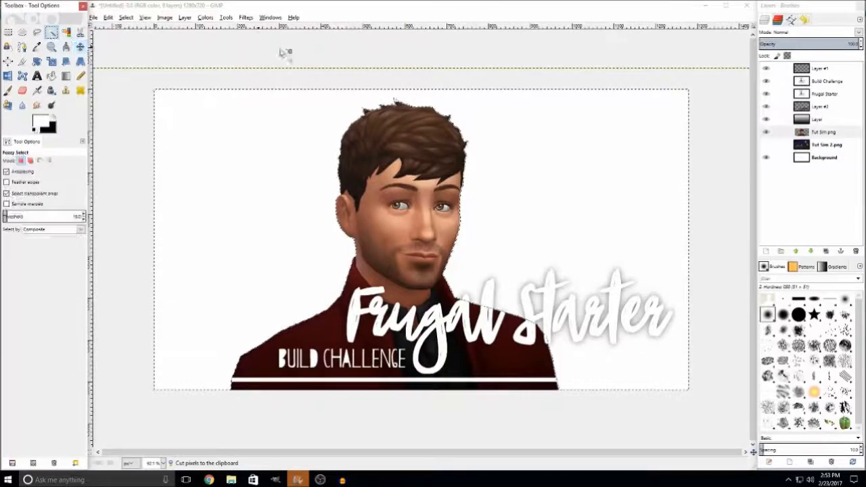
left_click(767, 145)
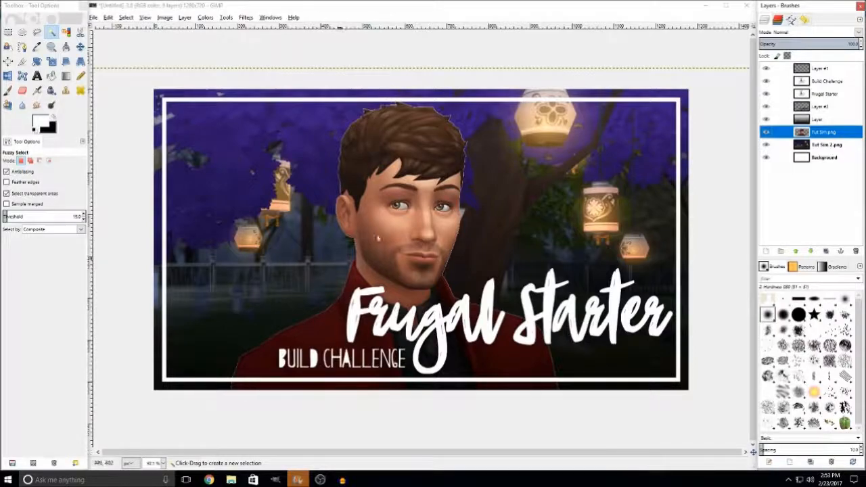
Scale the Tut Sim 2.png background layer down proportionally until it just covers the whole canvas
key("shift+s")
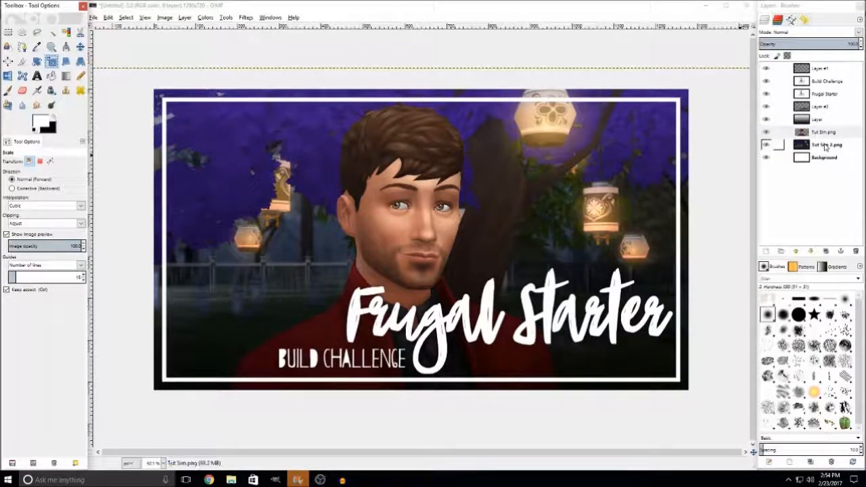
left_click(821, 145)
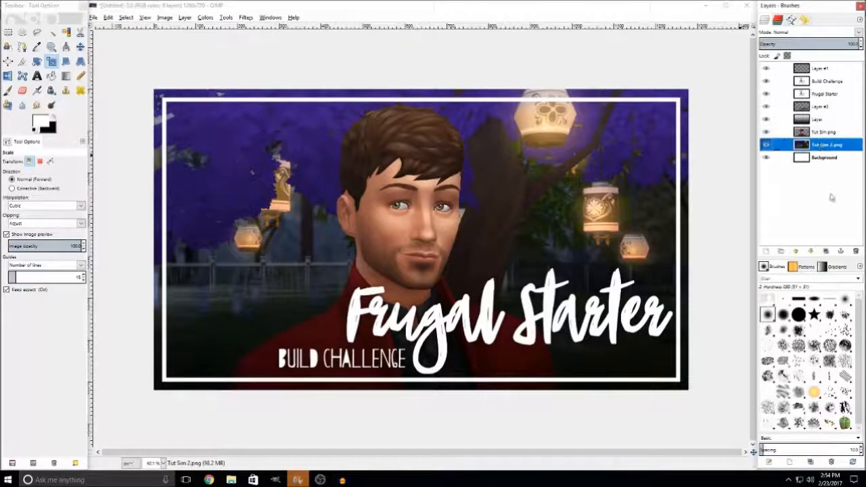
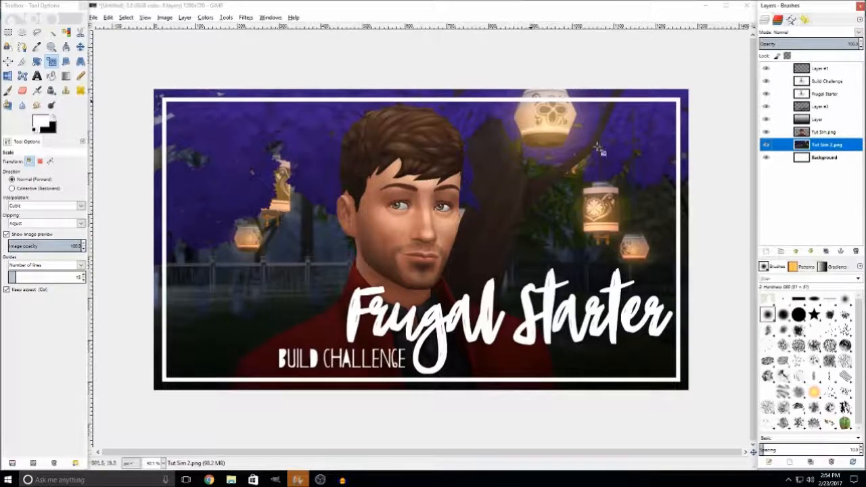
left_click(322, 170)
left_click_drag(229, 112, 274, 142)
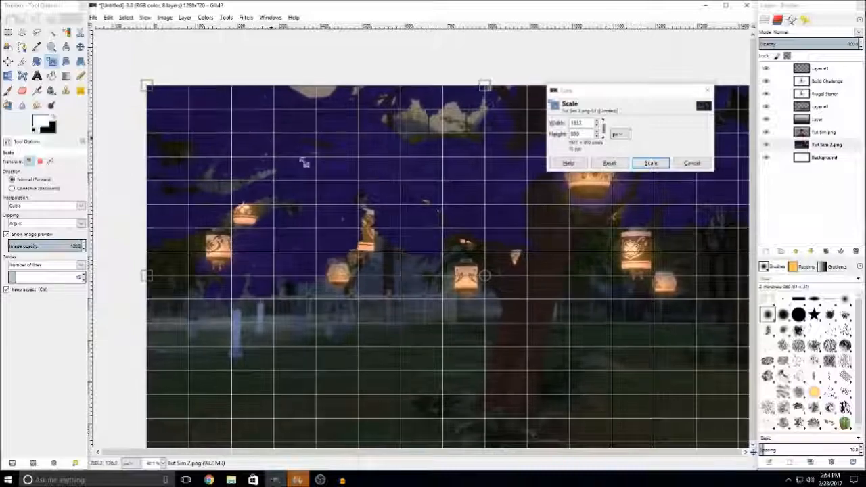
left_click_drag(701, 387, 570, 314)
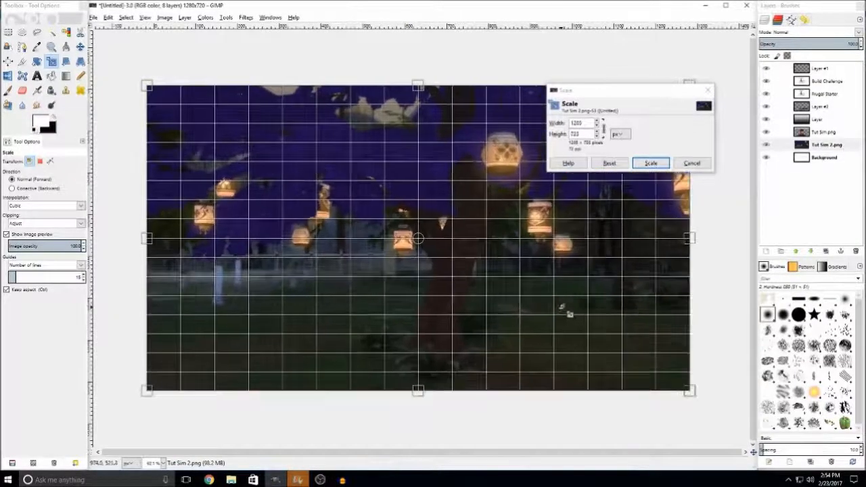
left_click(651, 163)
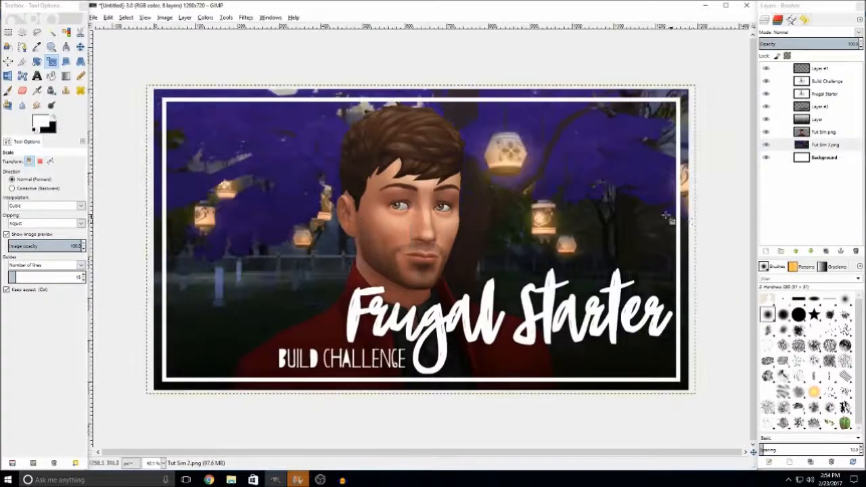
Apply a Gaussian Blur to the Tut Sim 2.png background layer and undo the blur
left_click(80, 46)
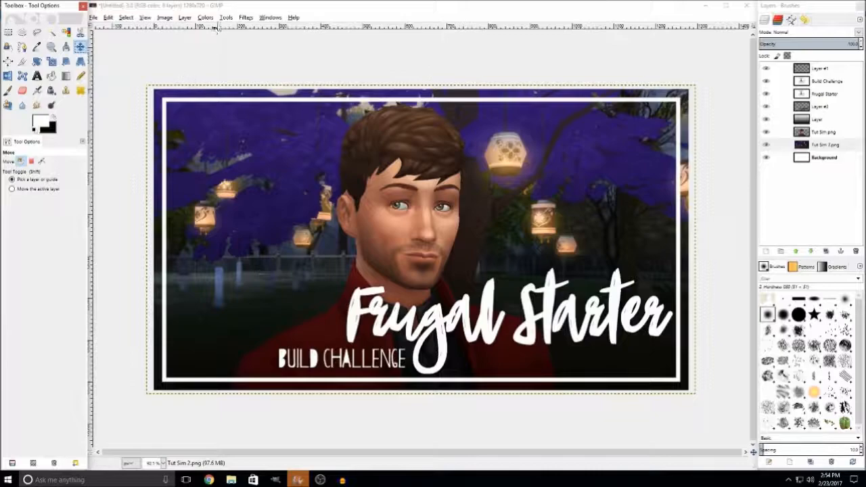
left_click(246, 18)
mouse_move(261, 70)
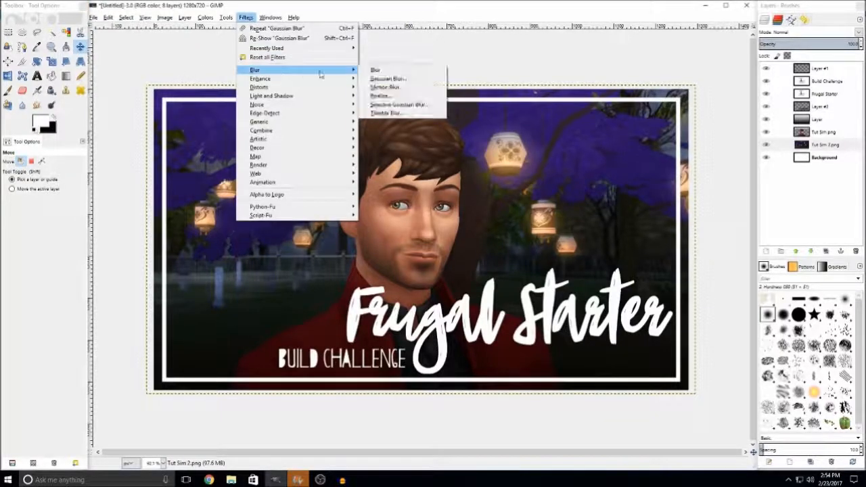
left_click(386, 78)
left_click(444, 340)
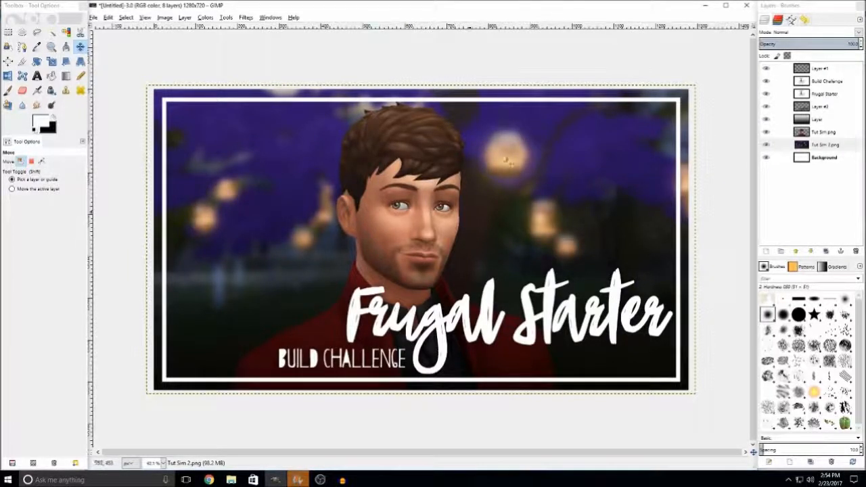
key("ctrl+z")
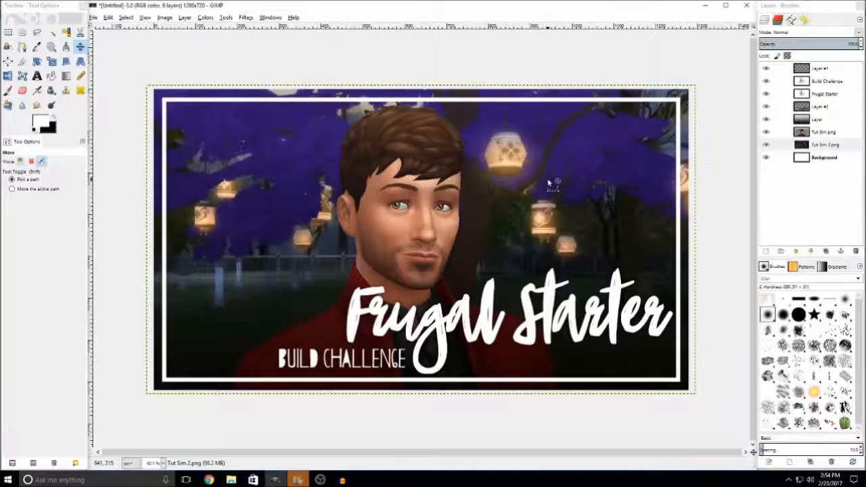
Select the Sim's shape from the alpha of the Tut Sim.png layer and grow the selection by 10 px
left_click(38, 76)
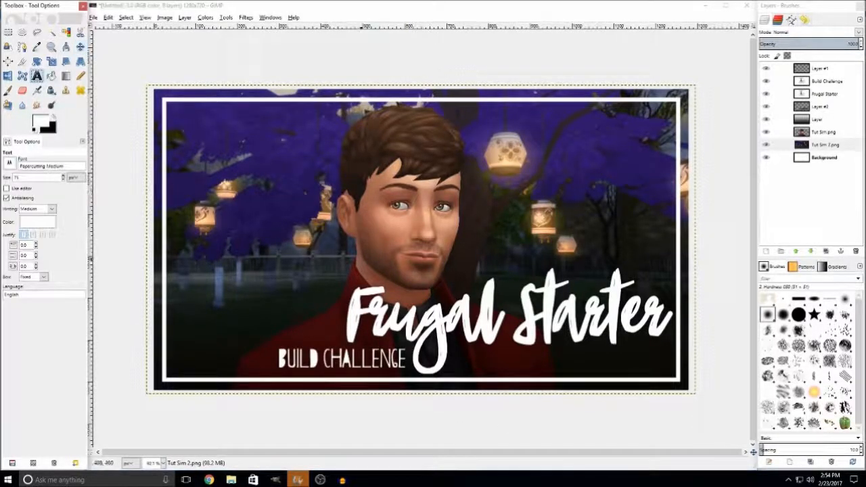
left_click(815, 135)
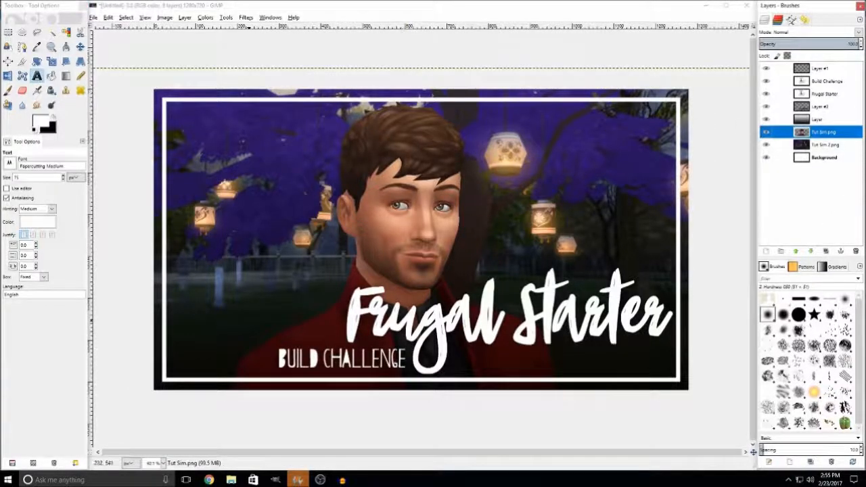
right_click(824, 133)
left_click(778, 358)
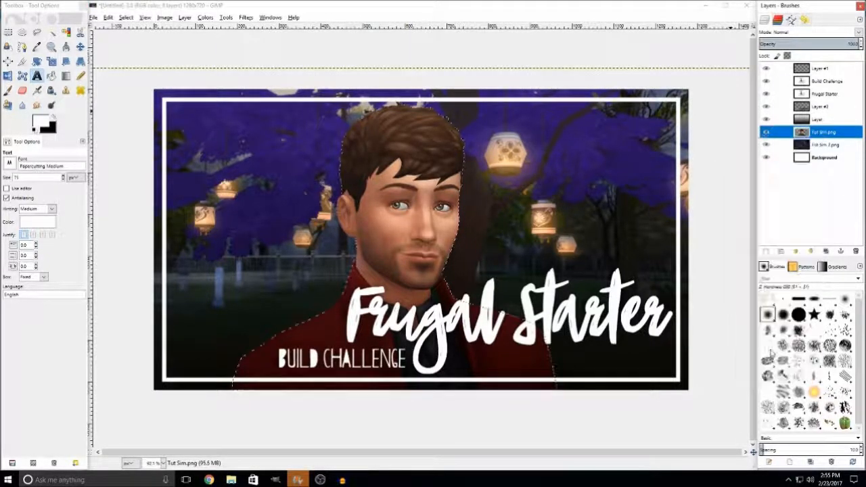
left_click(51, 75)
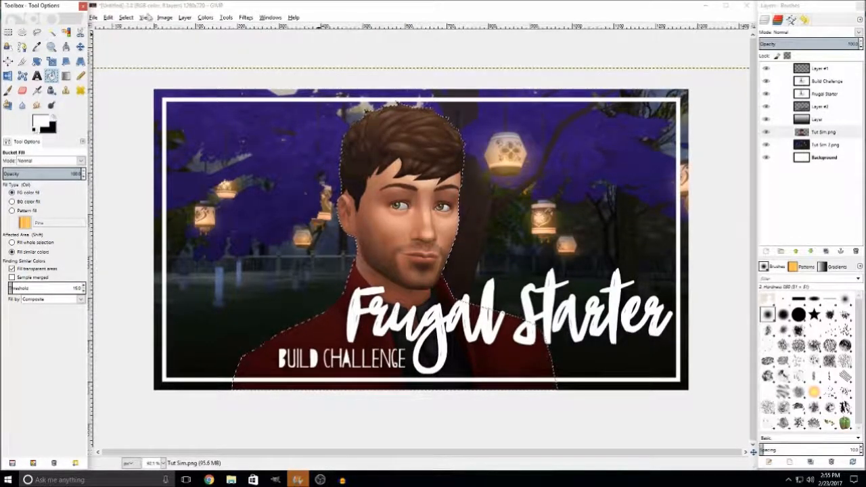
left_click(126, 17)
left_click(137, 134)
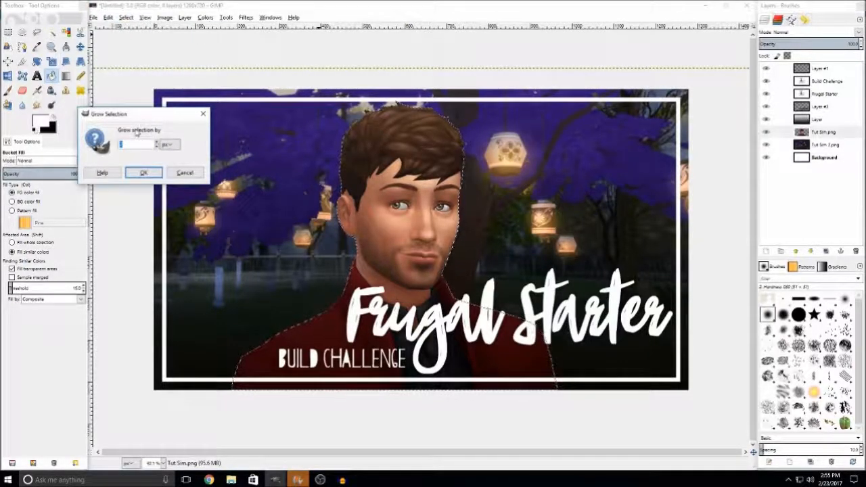
type("10")
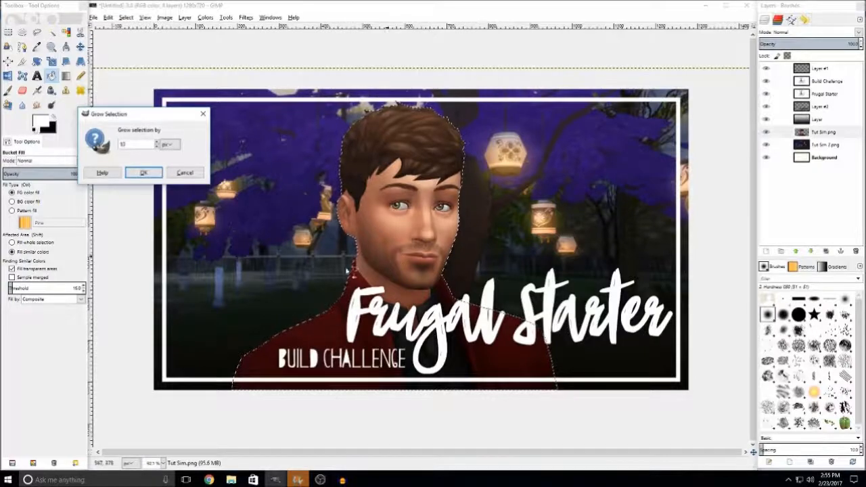
left_click(144, 172)
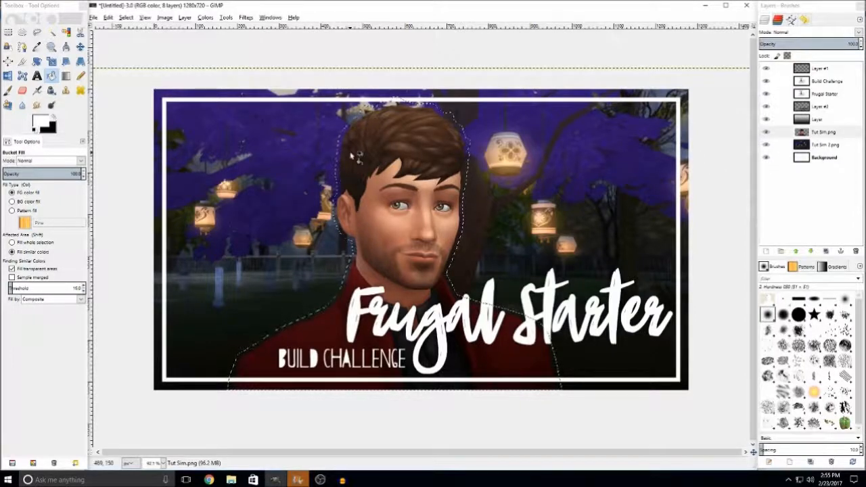
Add a transparent 1280 × 720 layer beneath the Tut Sim.png layer, fill the selection with white as an outline, and clear the selection
mouse_move(383, 210)
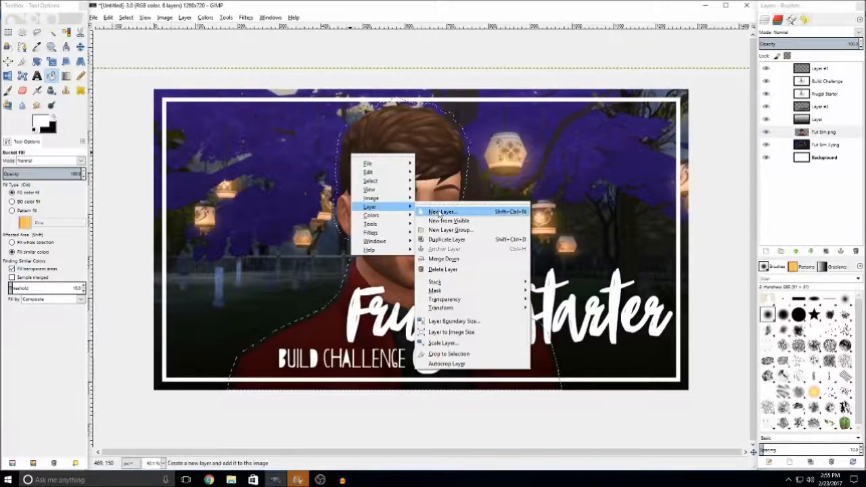
left_click(433, 212)
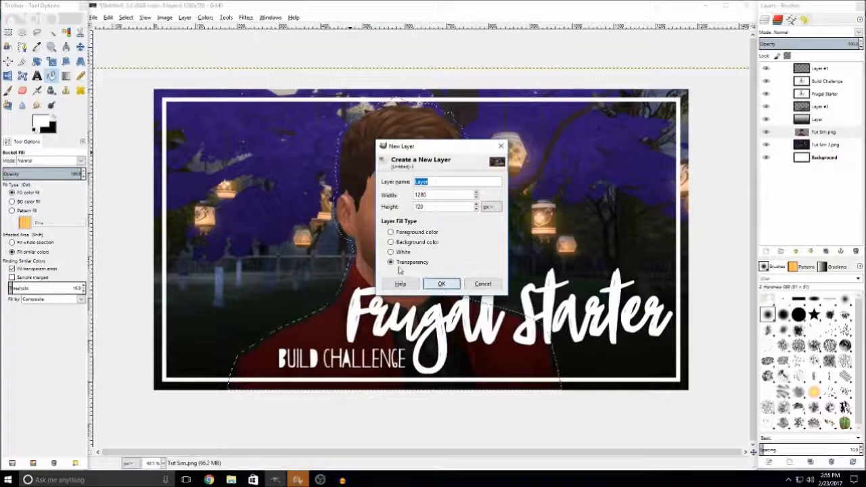
left_click(439, 285)
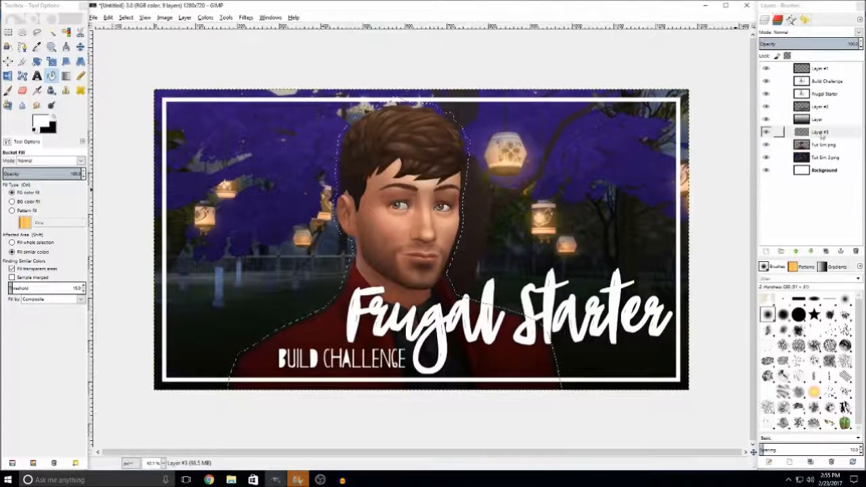
mouse_move(822, 136)
left_mouse_down()
mouse_move(822, 158)
mouse_move(822, 149)
left_mouse_up()
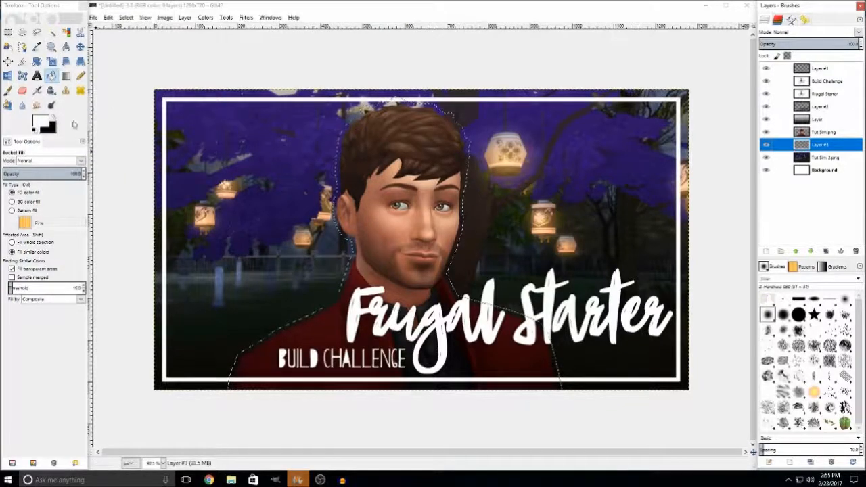
left_click(358, 142)
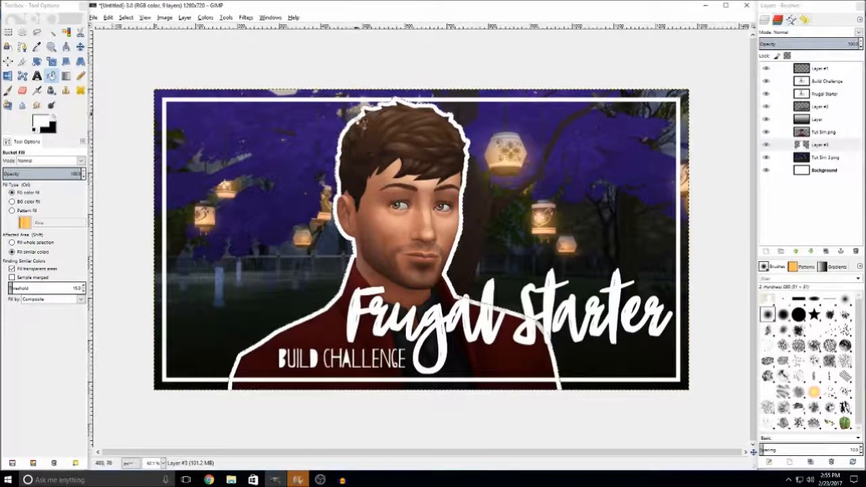
left_click(52, 32)
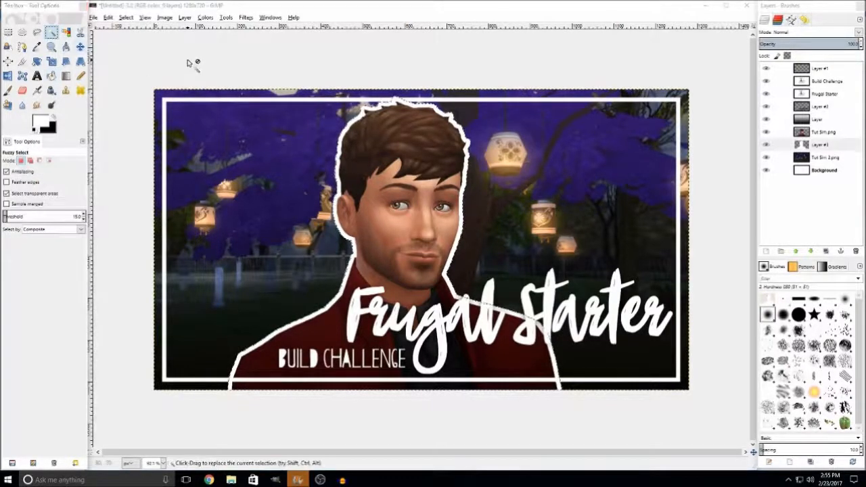
key("m")
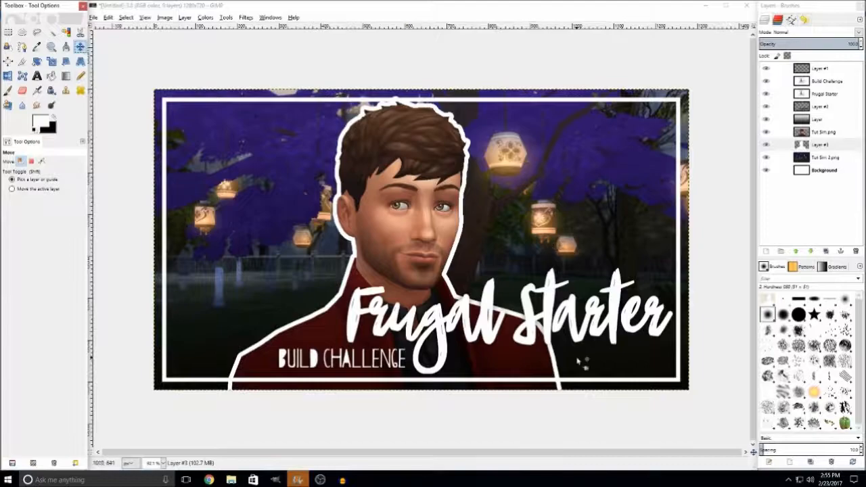
Delete the white outline layer (Layer #3) and Layer #2 beneath the Frugal Starter text layer
right_click(812, 145)
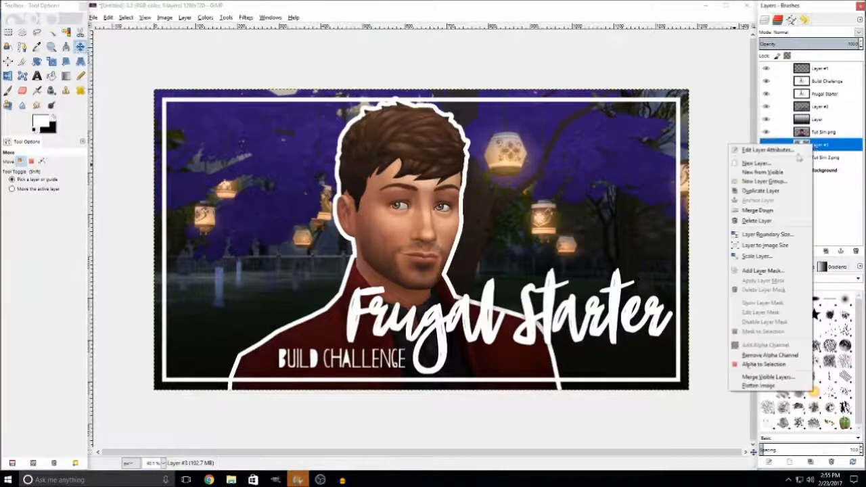
left_click(758, 220)
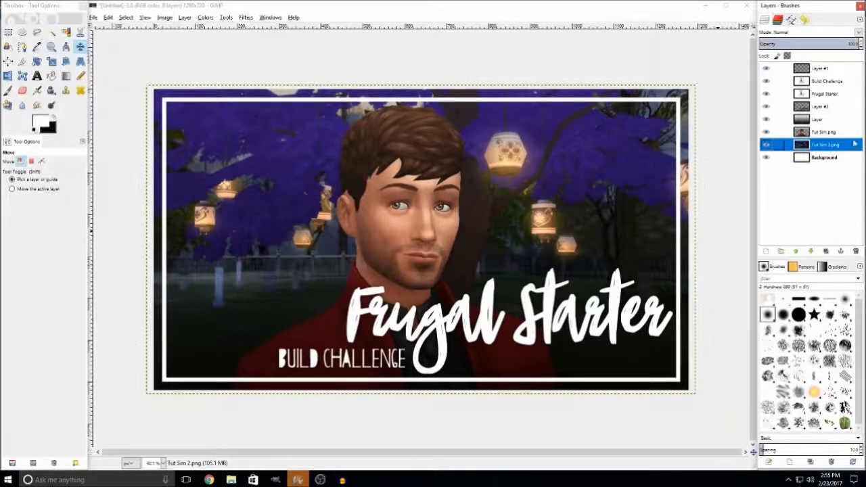
right_click(809, 106)
left_click(765, 187)
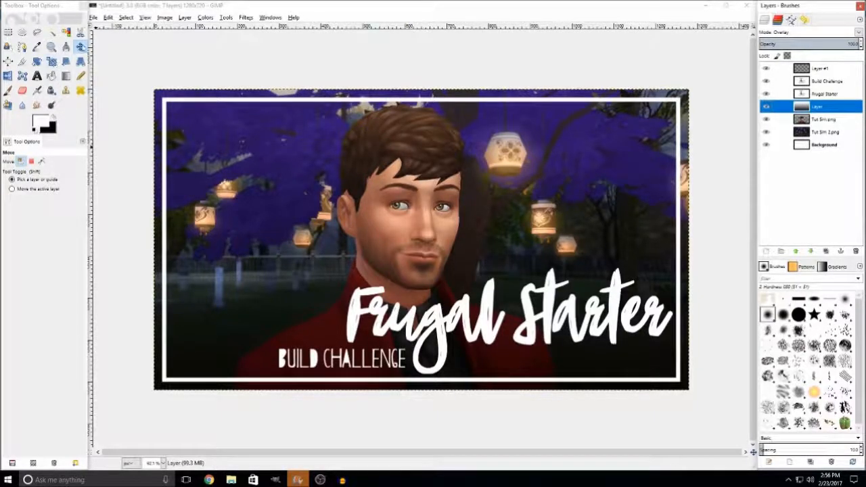
Shift the Frugal Starter title left and replace the Build Challenge text with "CAS", placed over the first word of the title
left_click_drag(368, 294, 252, 302)
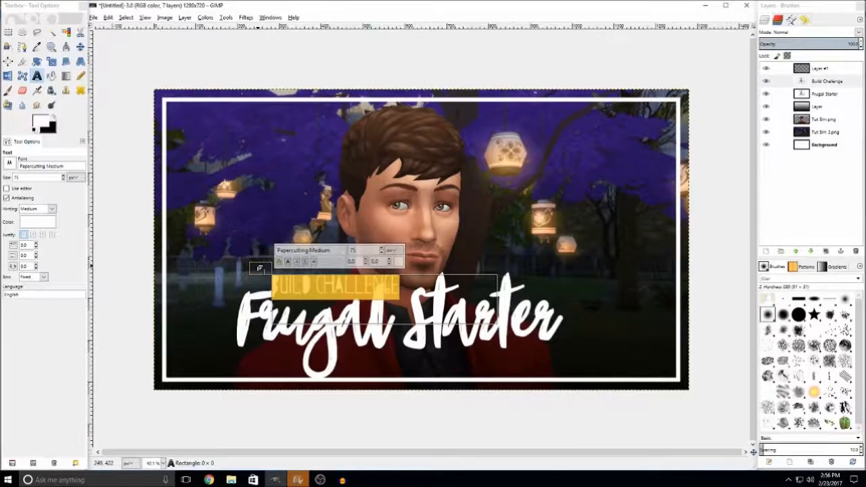
type("CAS")
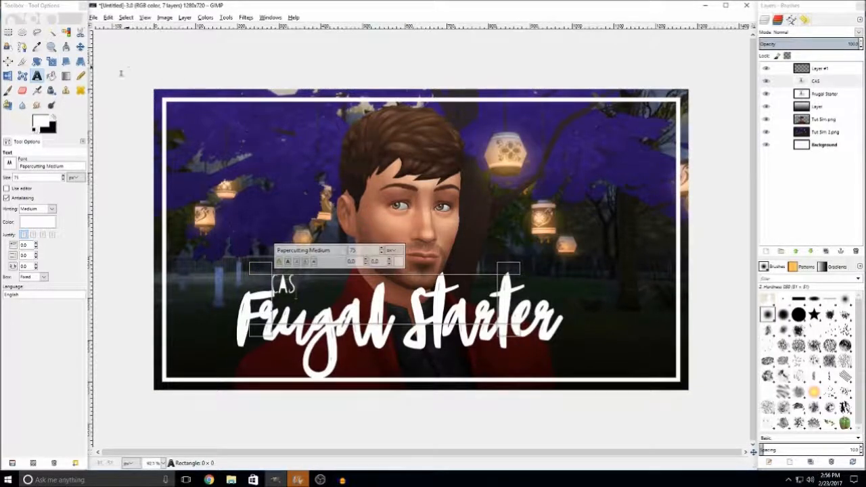
left_click(80, 46)
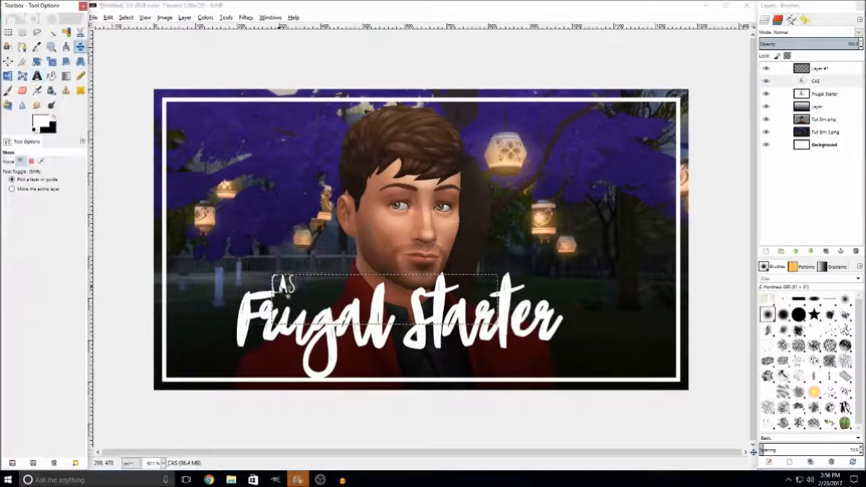
left_click_drag(284, 284, 311, 294)
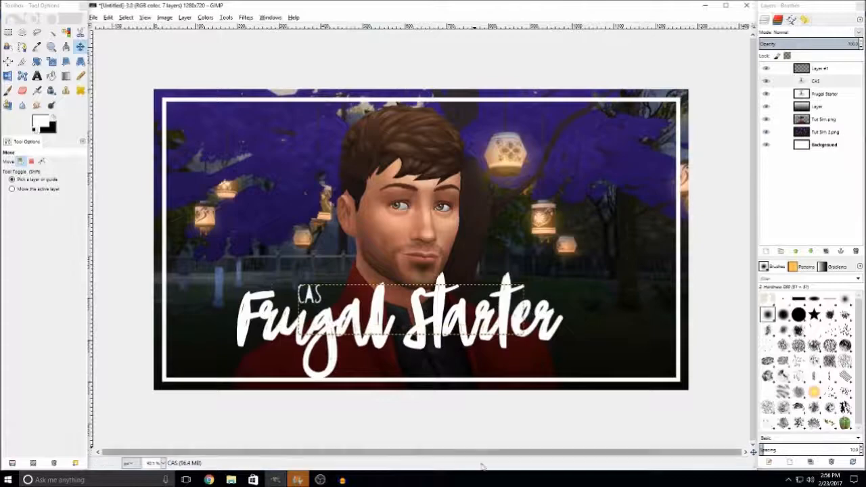
left_click(52, 75)
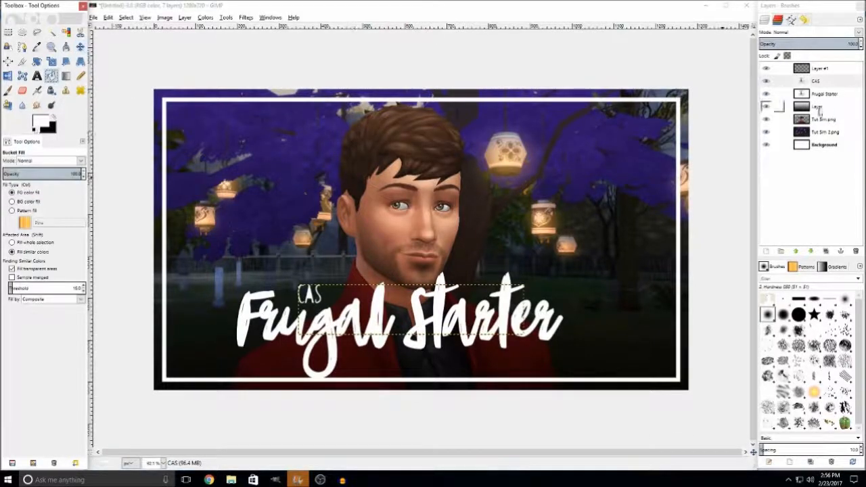
Add a transparent 1280 × 720 layer directly above the overlay gradient layer
left_click(813, 107)
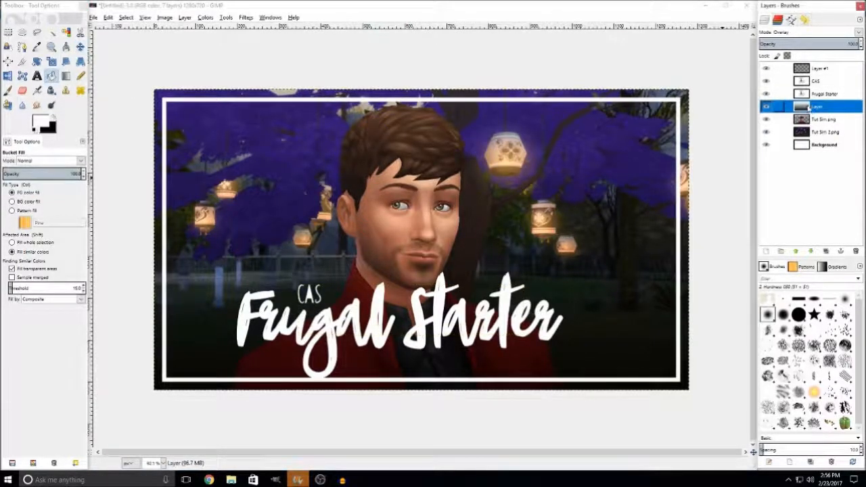
right_click(472, 202)
mouse_move(507, 256)
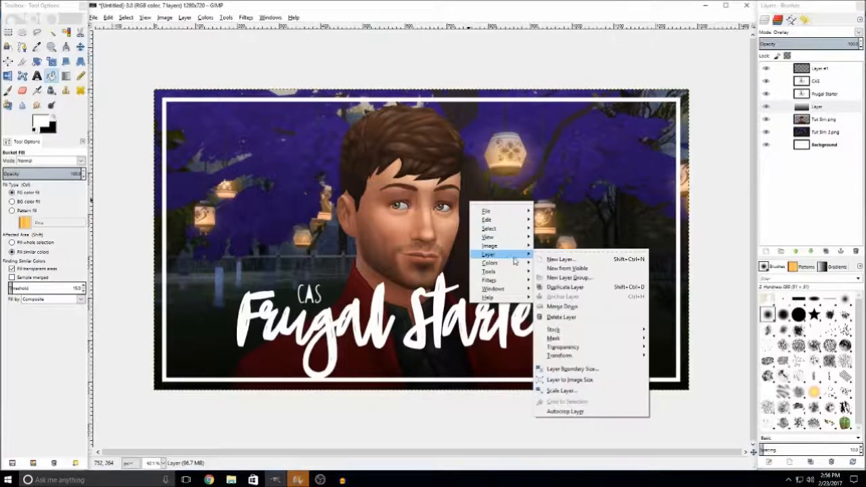
left_click(560, 259)
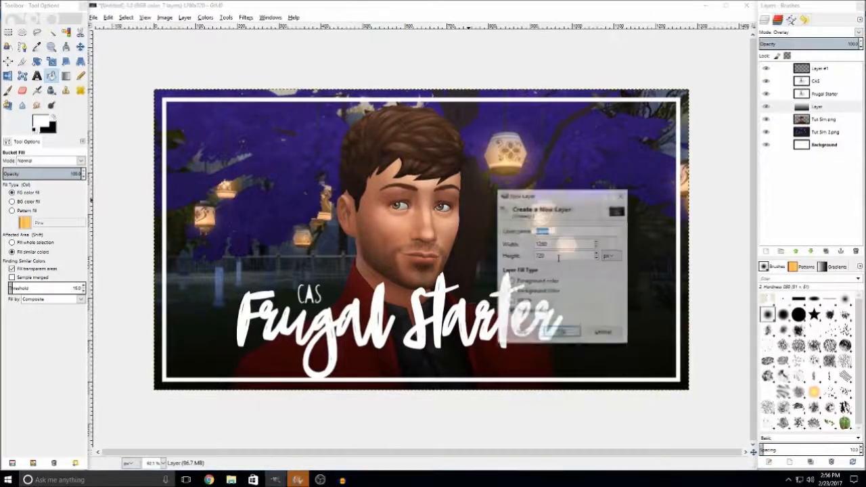
left_click(562, 333)
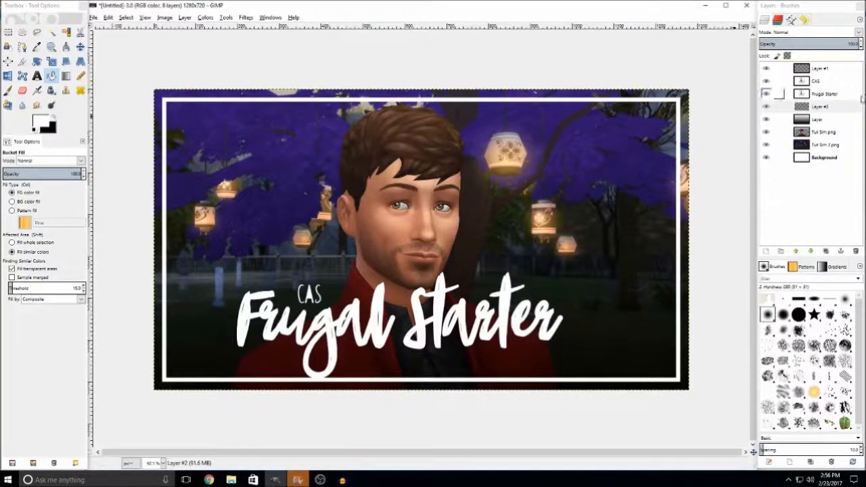
Select the Frugal Starter lettering from its layer's alpha and fill it with black on the new transparent layer
right_click(831, 96)
left_click(779, 359)
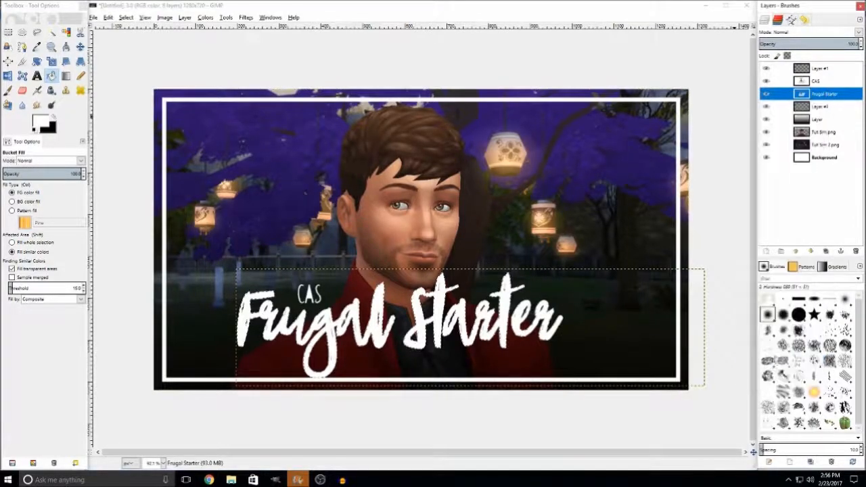
left_click(820, 107)
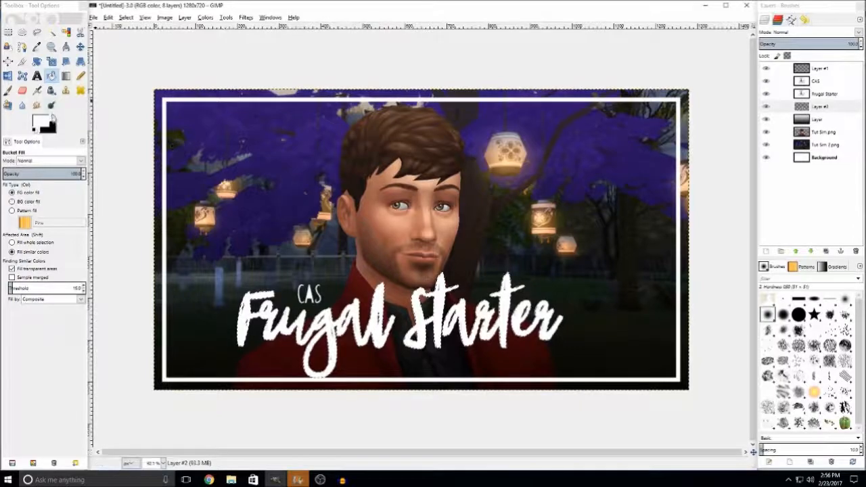
left_click(54, 117)
left_click(247, 302)
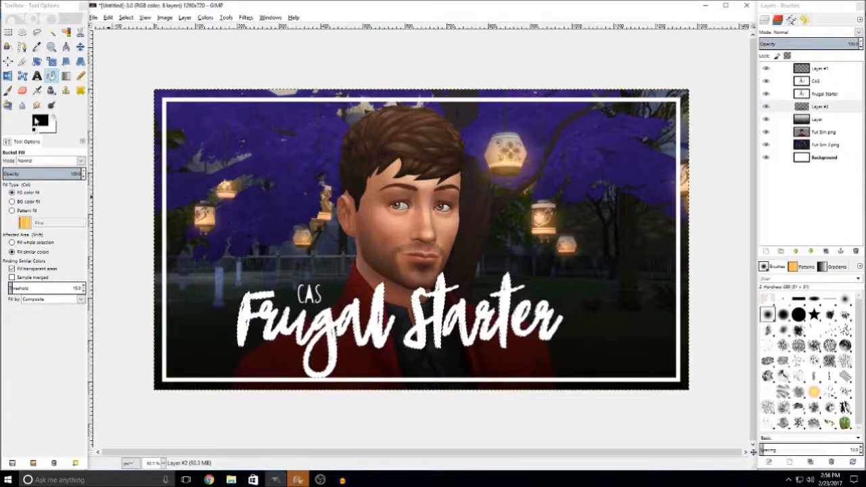
Select the CAS lettering from its layer's alpha and fill it with black on the same shadow layer
right_click(816, 81)
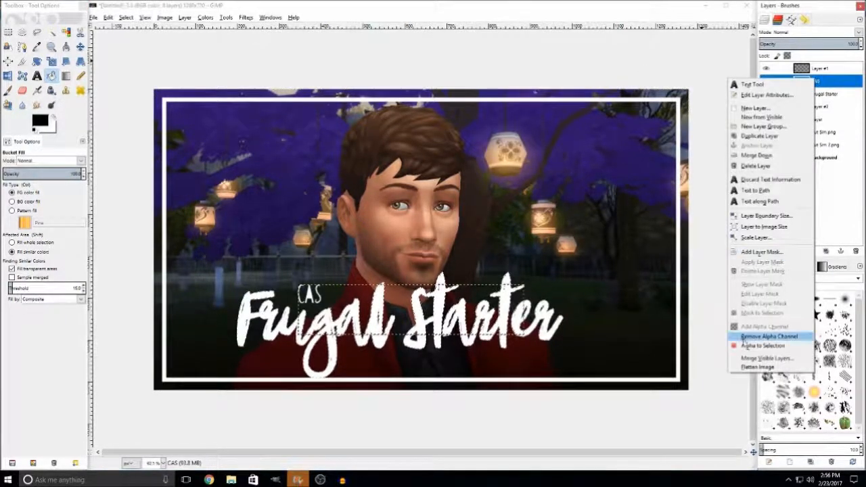
left_click(769, 337)
left_click(819, 107)
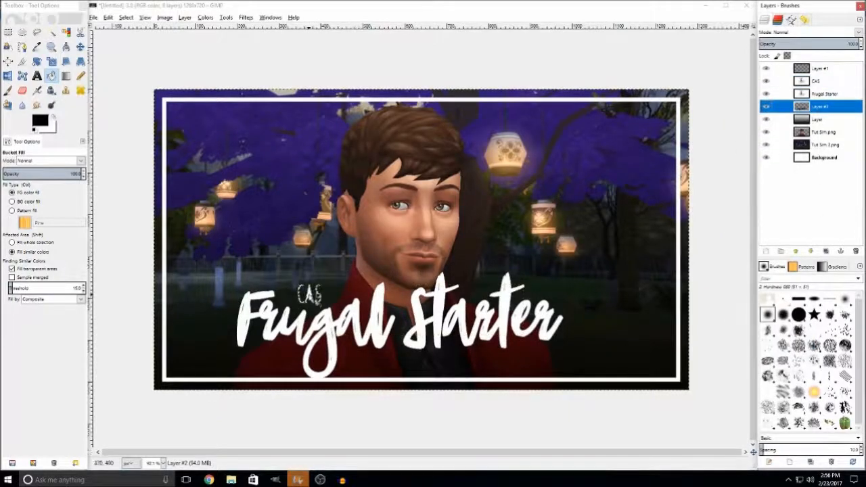
Blur the black lettering on the shadow layer and lower that layer's opacity to about 51.4
left_click(246, 17)
mouse_move(254, 70)
left_click(389, 78)
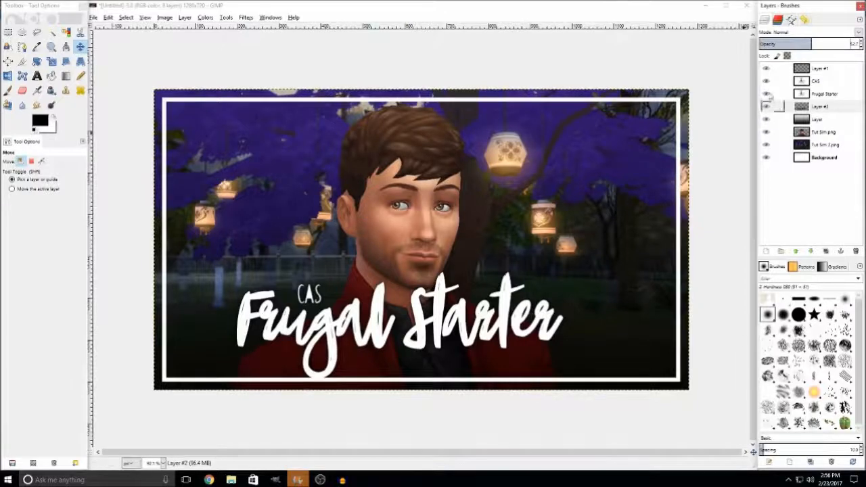
left_click_drag(820, 44, 811, 44)
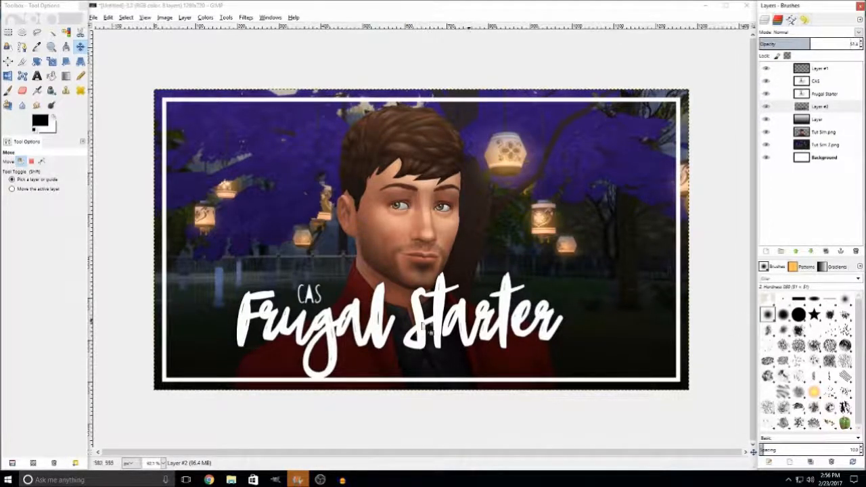
Start a Curves adjustment on the Tut Sim.png layer and import the YT Thumb Sims curve settings
left_click(818, 136)
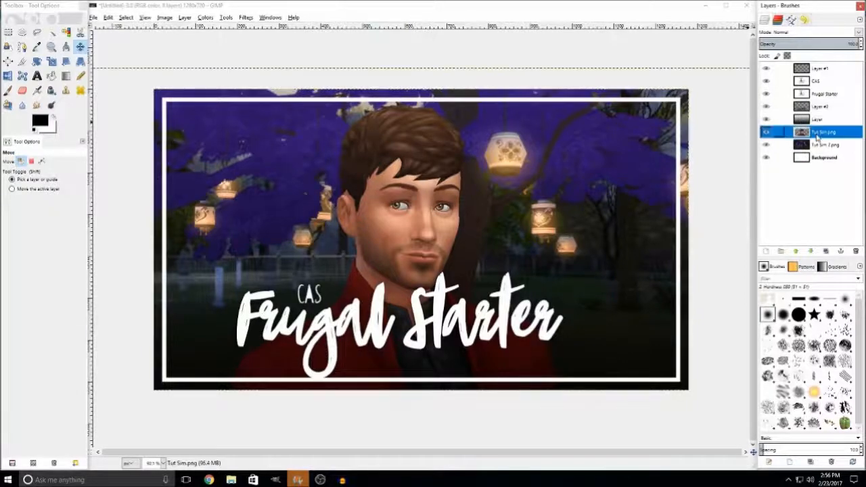
left_click(205, 17)
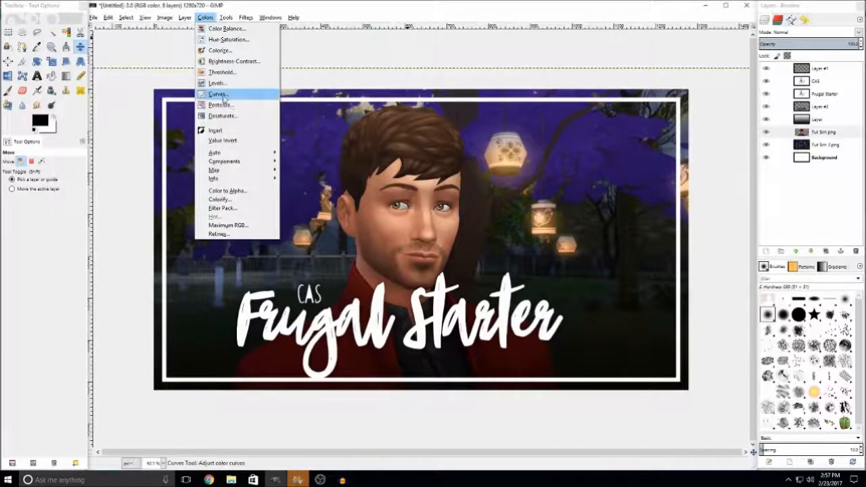
left_click(227, 116)
left_click(300, 38)
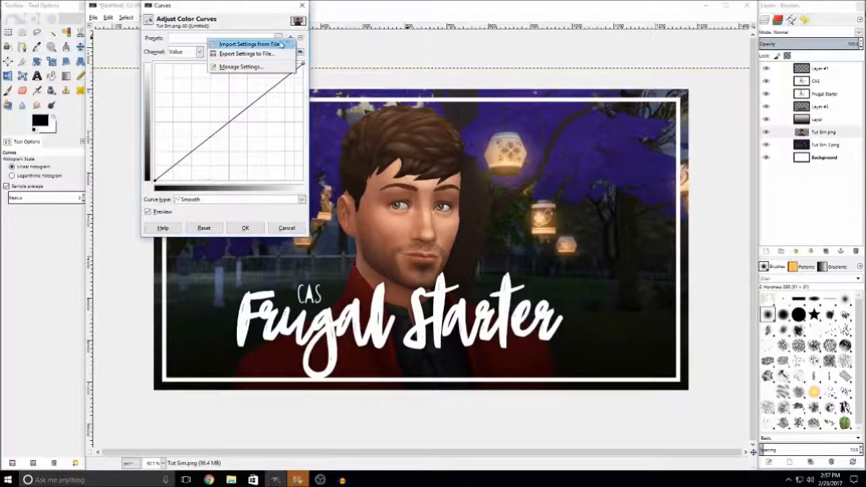
left_click(283, 44)
scroll(342, 284, "down", 2)
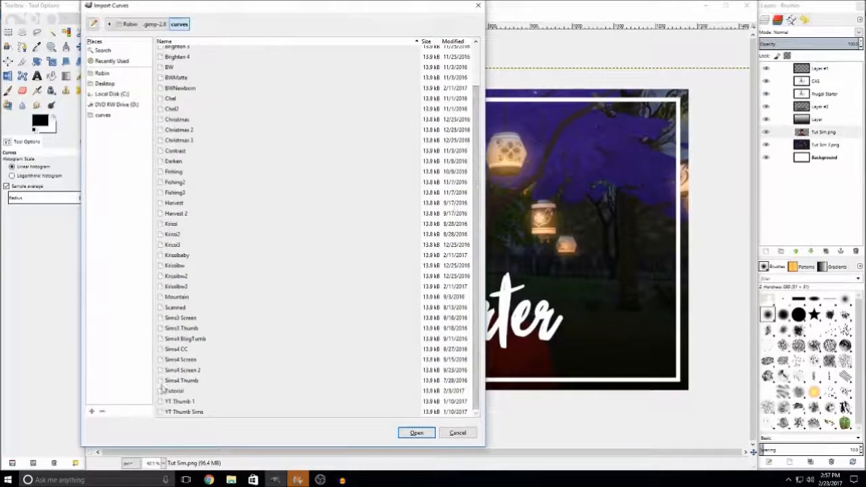
left_click(169, 413)
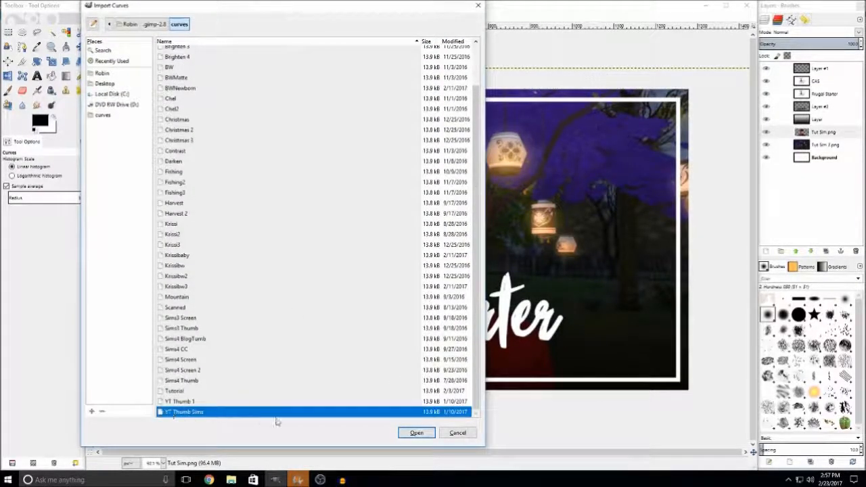
left_click(416, 433)
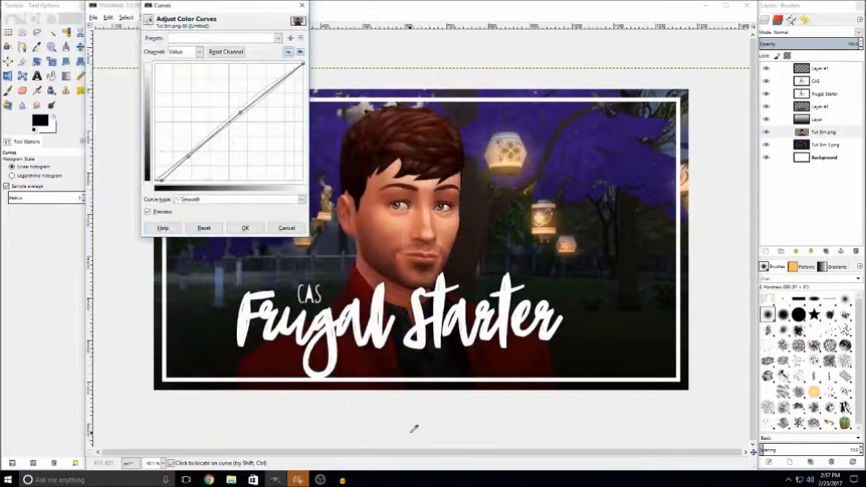
Compare the Sim with and without the curves preview, apply the adjustment, and return to the Move tool
left_click(147, 212)
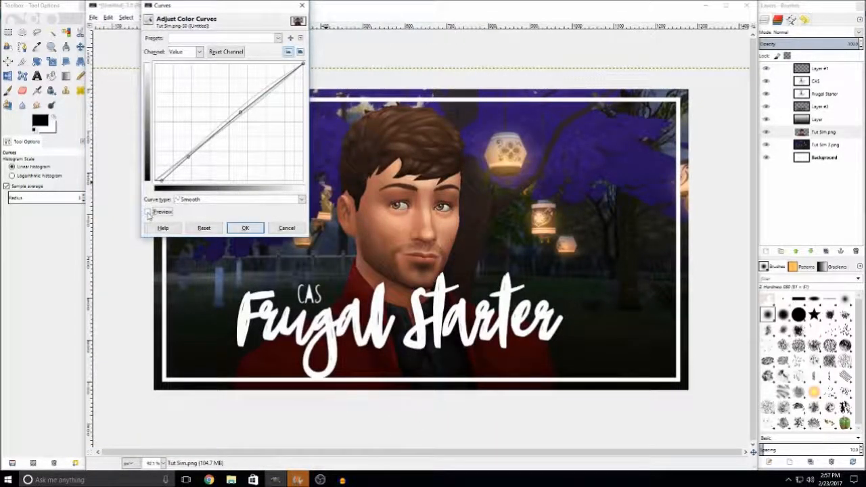
left_click(148, 212)
left_click(147, 212)
left_click(147, 212)
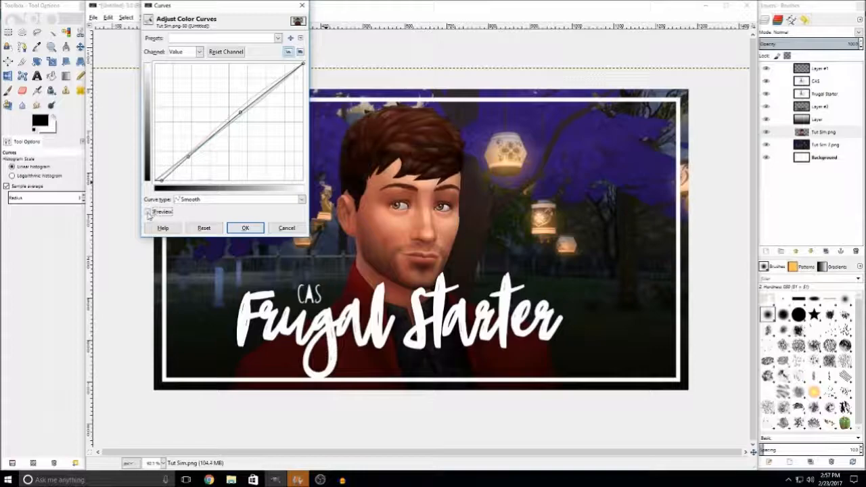
left_click(147, 212)
left_click(148, 212)
left_click(148, 212)
left_click(148, 212)
left_click(245, 227)
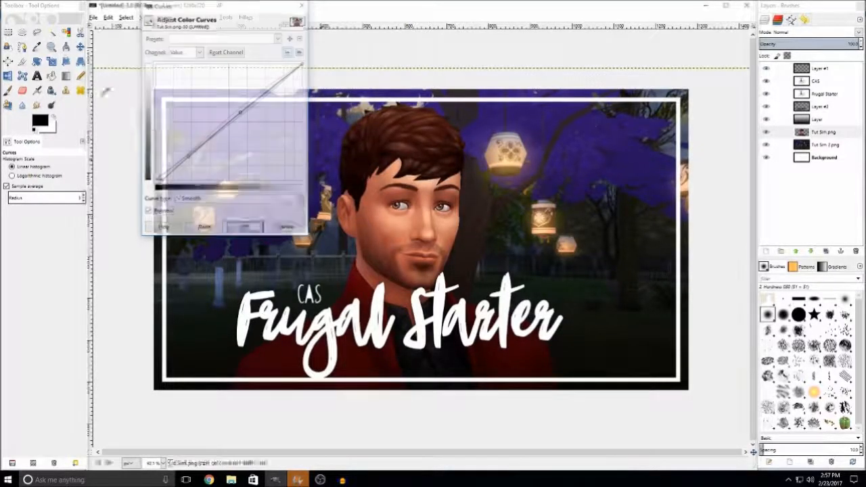
left_click(80, 47)
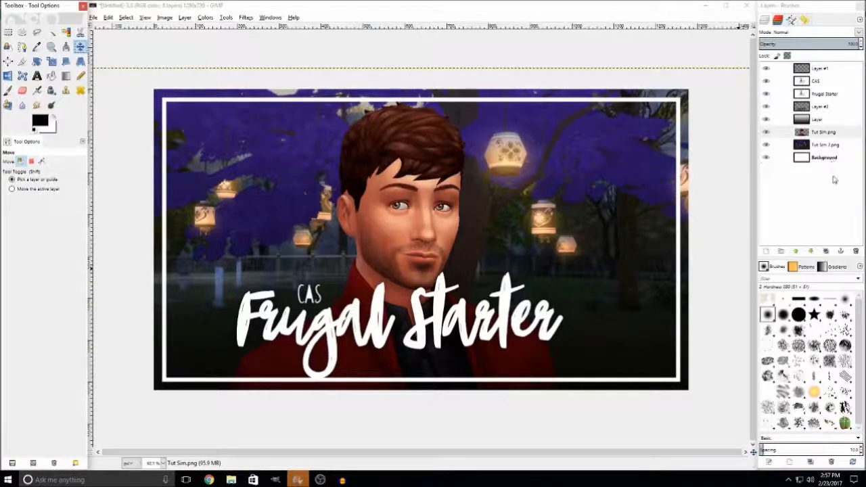
Start saving the image under a new name and create a folder named Tutorial in Pictures
left_click(93, 17)
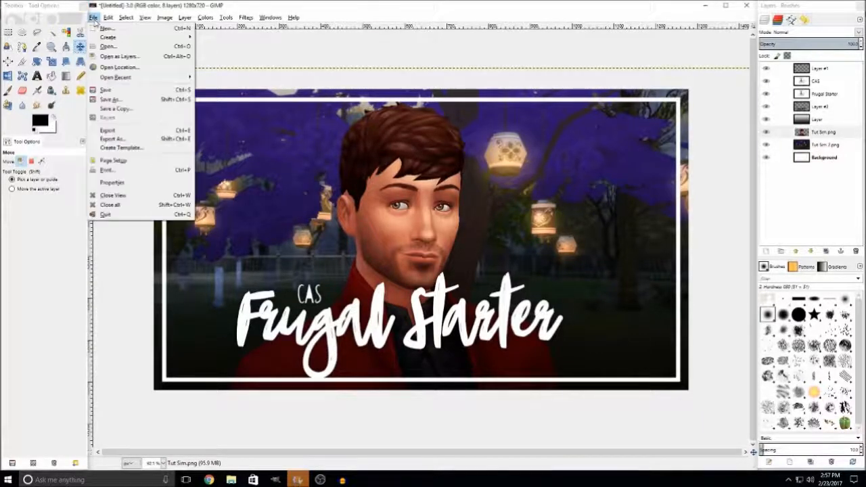
left_click(128, 103)
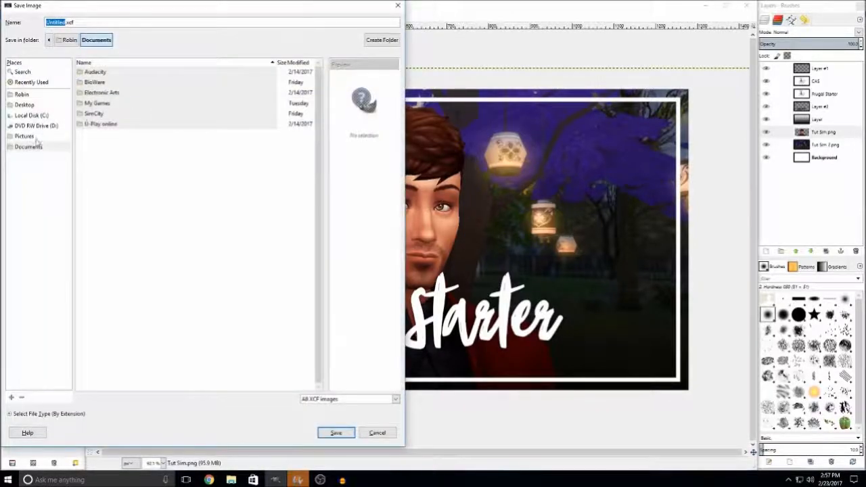
left_click(36, 137)
left_click(381, 40)
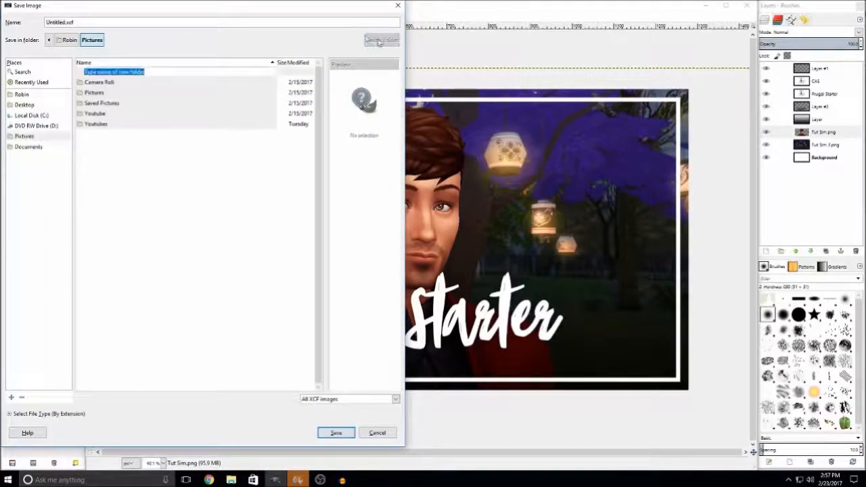
type("Tutorial")
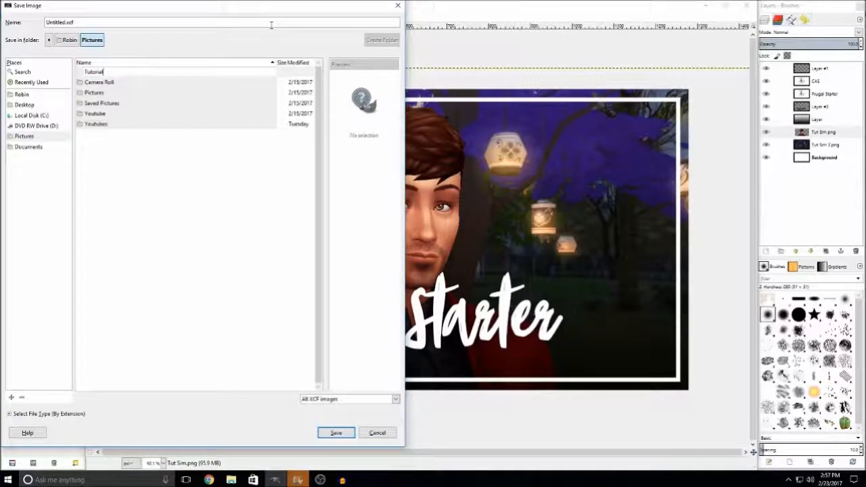
key("Return")
Save the image in the Tutorial folder as Sim Thumbnail.xcf
double_click(65, 22)
type("Sim Thumbna")
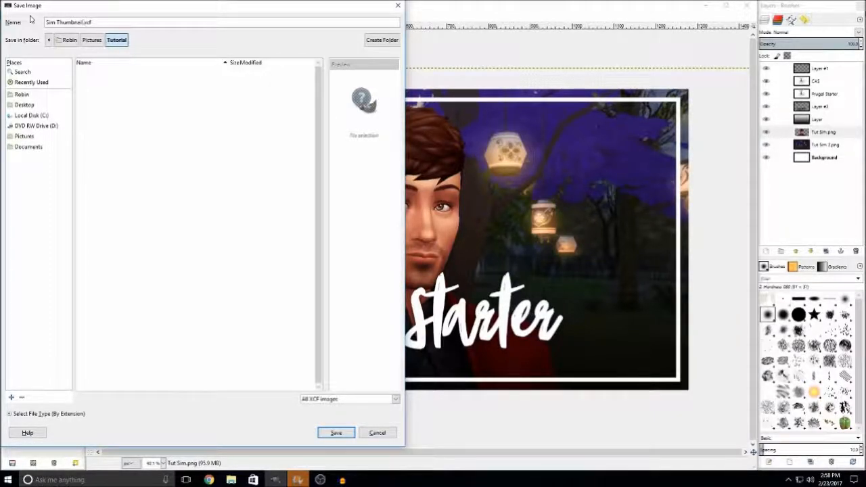
left_click(92, 22)
left_click(335, 433)
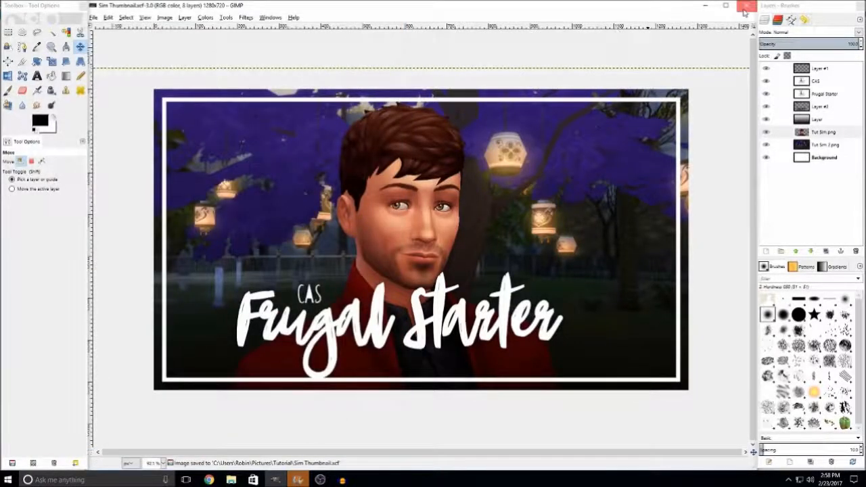
Close the image and reopen Sim Thumbnail.xcf from the Tutorial folder in Pictures
left_click(745, 8)
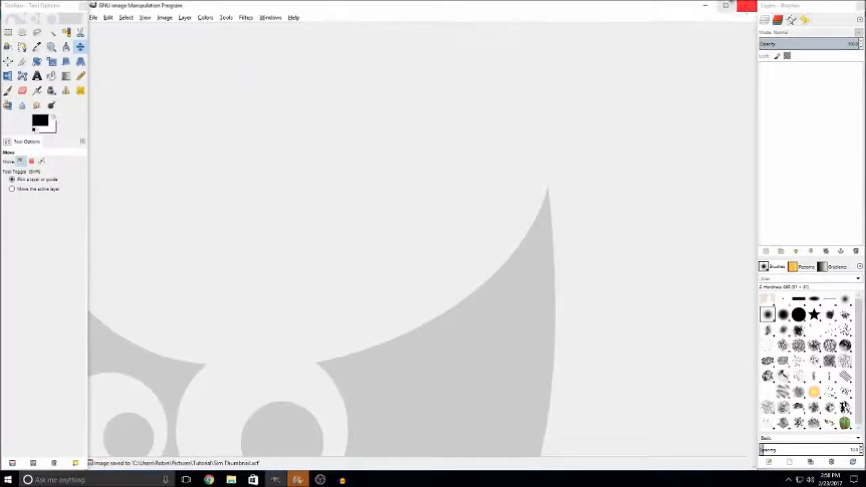
left_click(94, 18)
left_click(107, 43)
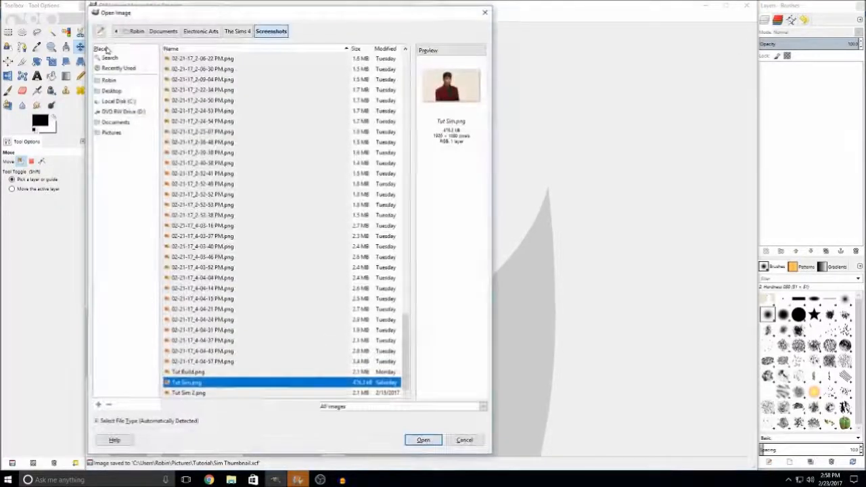
left_click(111, 133)
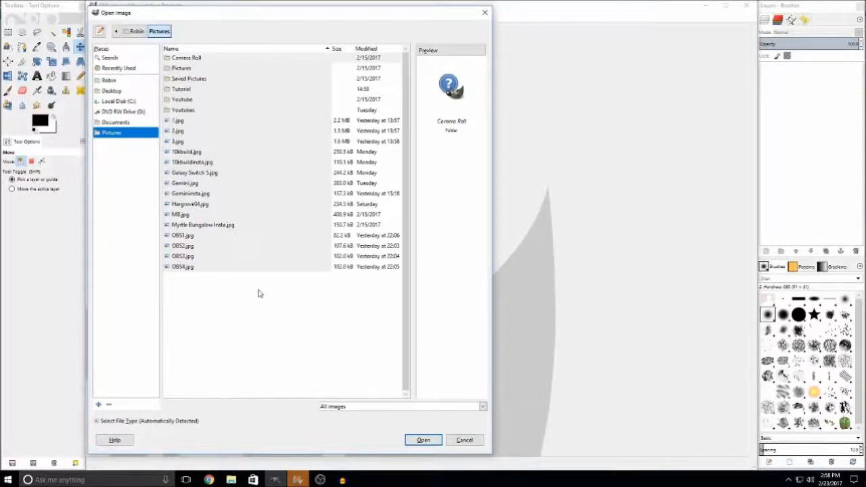
double_click(174, 91)
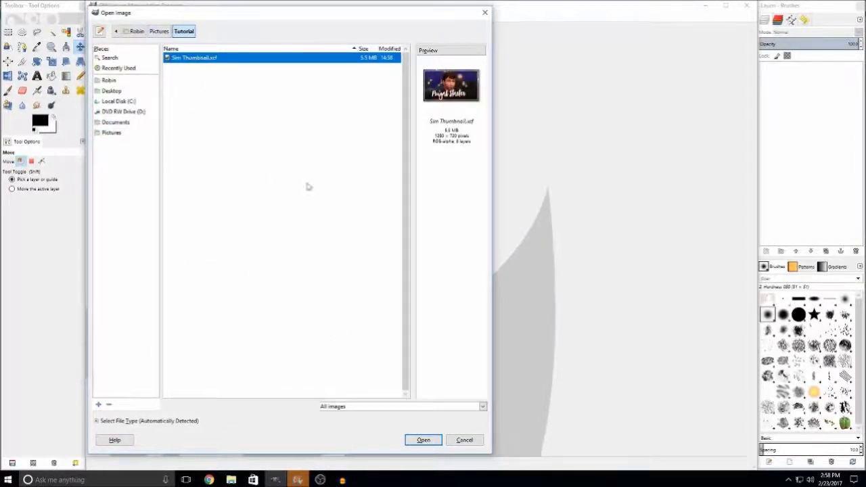
left_click(416, 443)
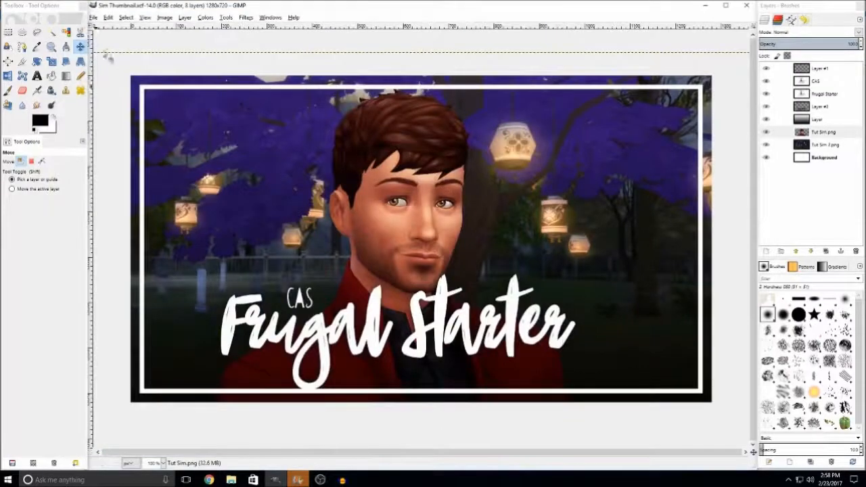
Select the Background layer, start exporting the image and open the Tutorial folder in Pictures as the destination
left_click(819, 107)
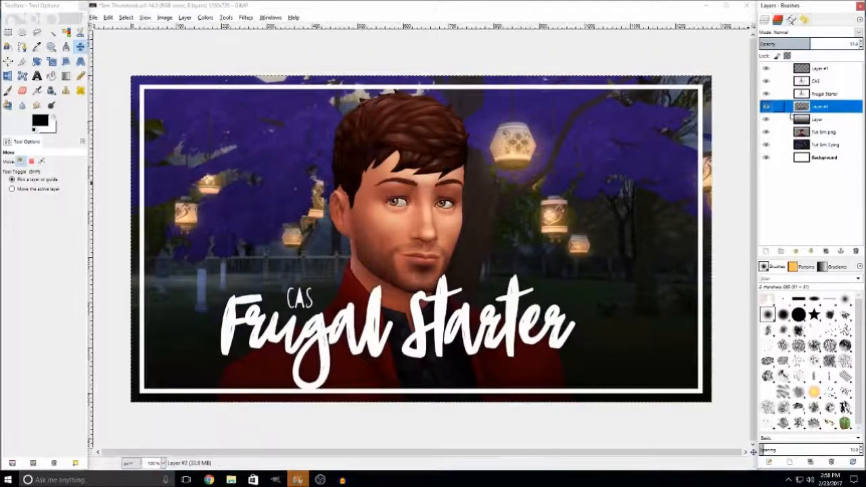
left_click(779, 157)
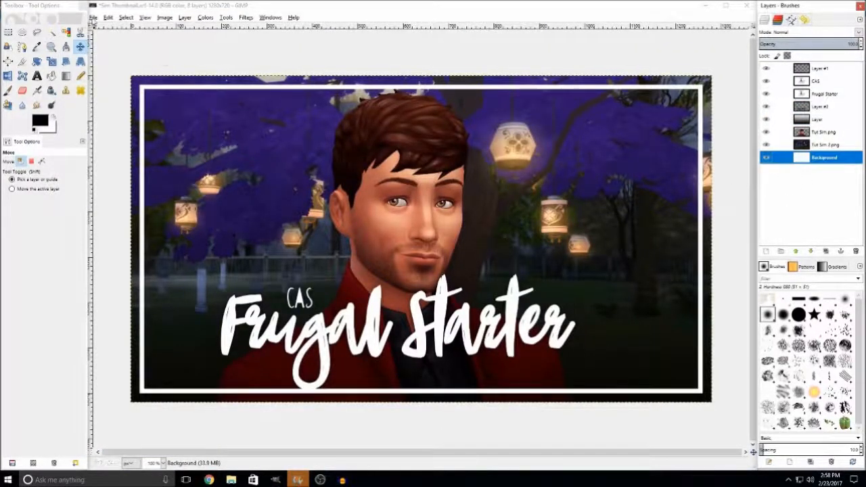
left_click(94, 17)
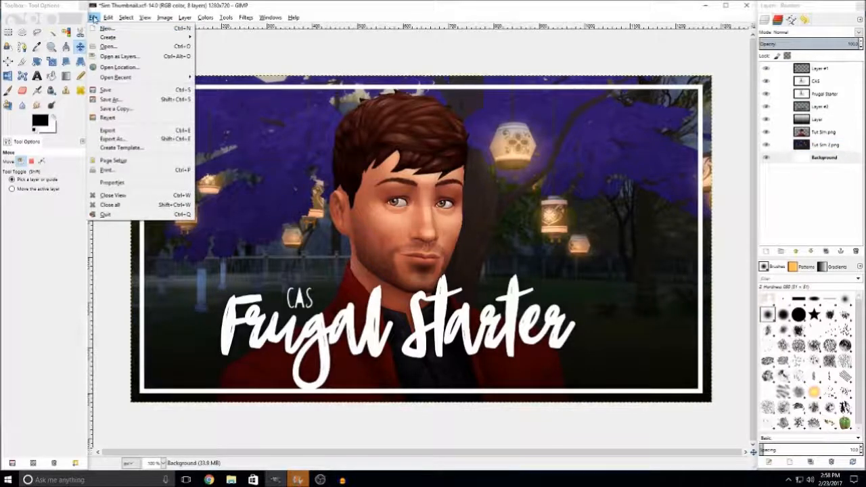
left_click(114, 139)
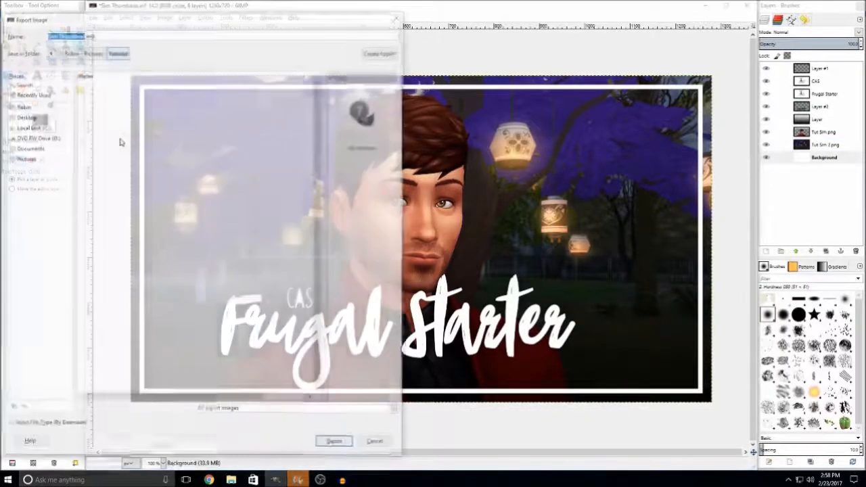
left_click(25, 158)
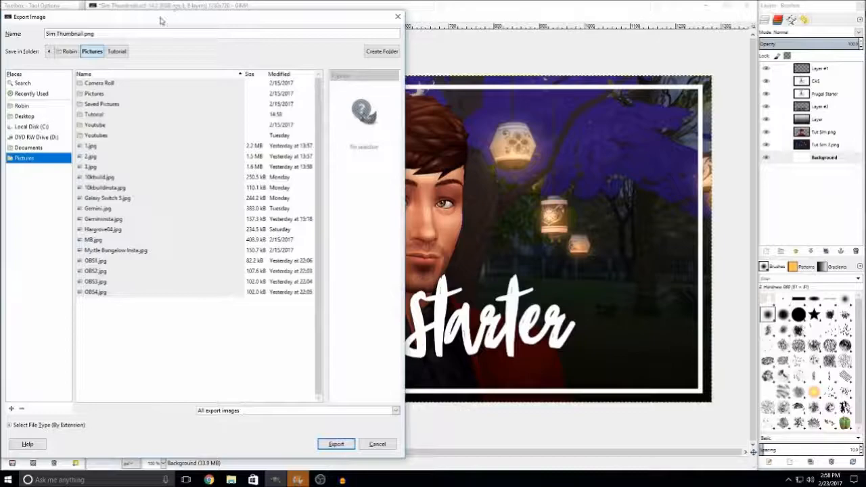
left_click_drag(160, 20, 256, 15)
double_click(190, 110)
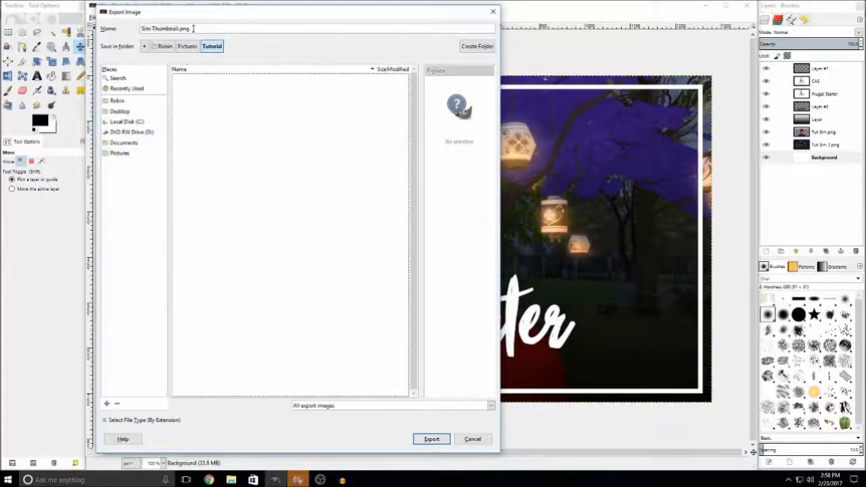
Name the export file Sim Thumb.jpg and export it as a JPEG to the Tutorial folder
left_click_drag(192, 29, 126, 25)
type("Sim Thumb")
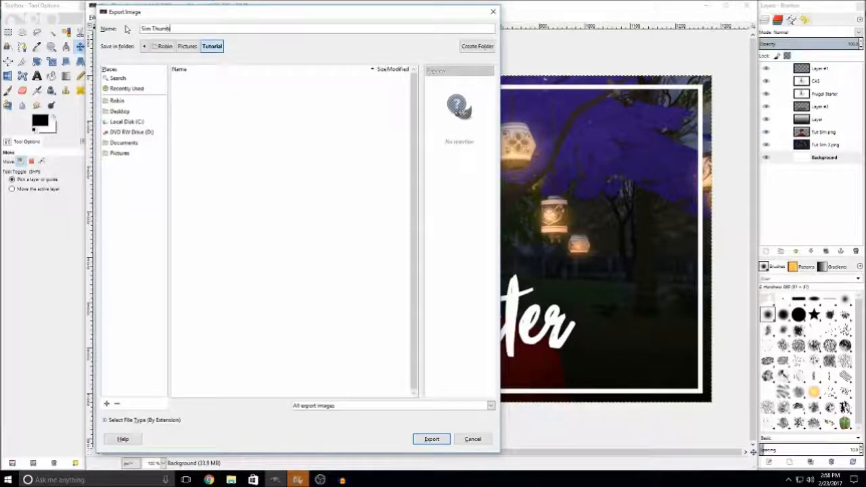
type(".jpg")
left_click(434, 440)
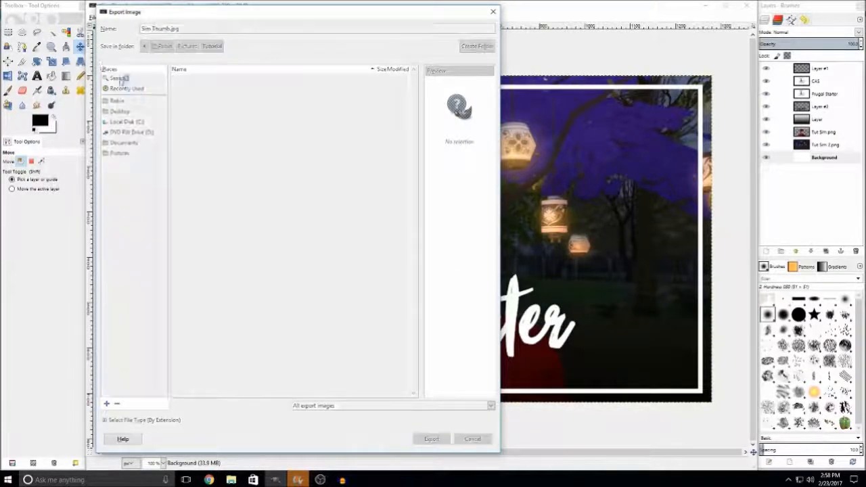
left_click(436, 299)
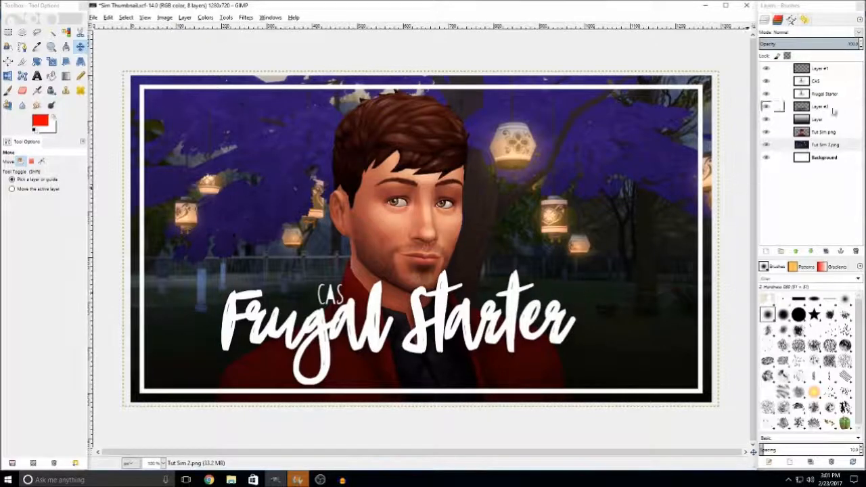
left_click(802, 120)
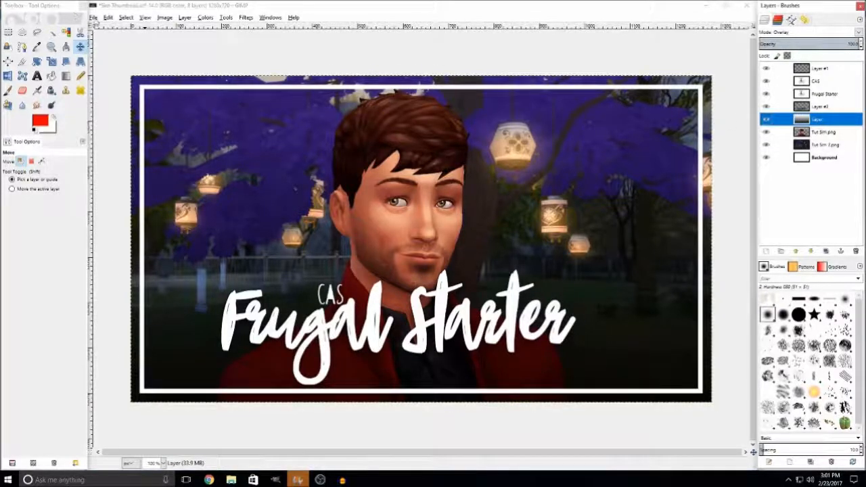
left_click(93, 17)
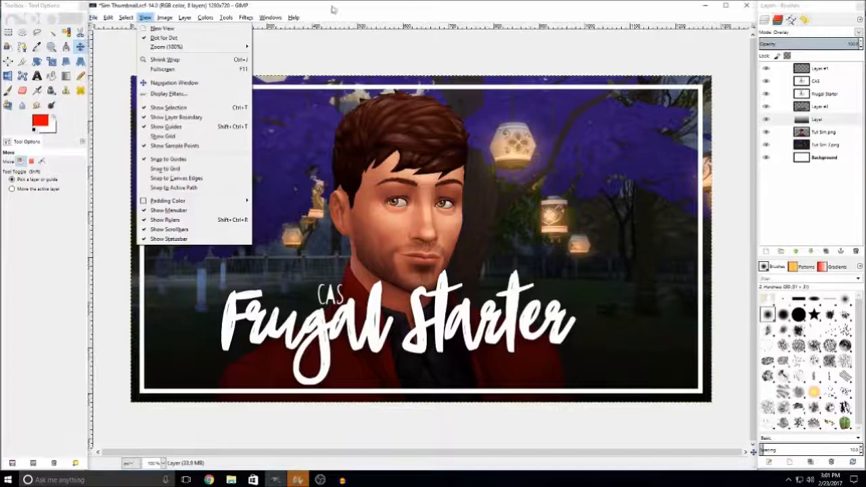
left_click(203, 183)
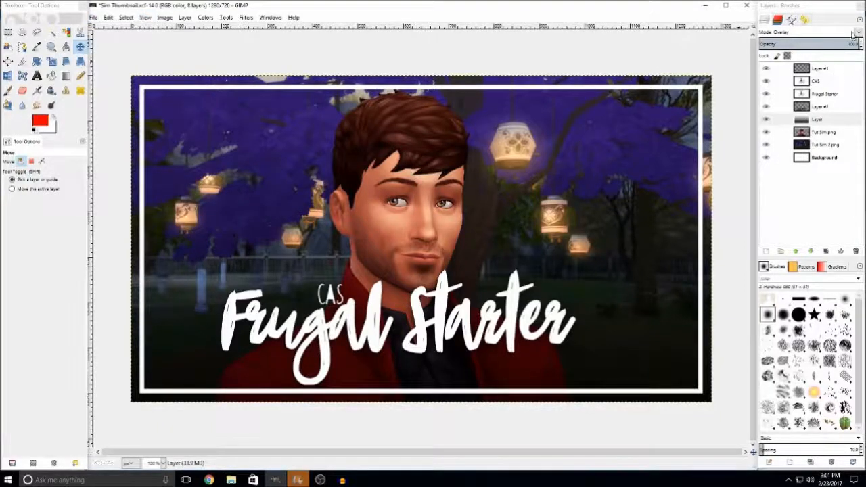